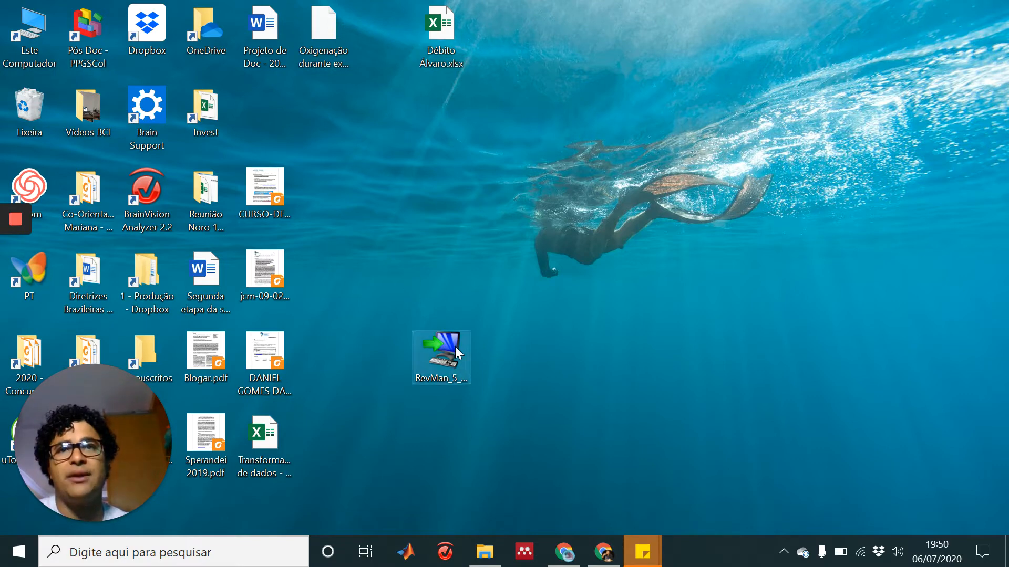
- Launch the RevMan 5 installer from the desktop and accept the Review Manager 5.4 license agreement
{"action": "left_click", "coordinate": [458, 362]}
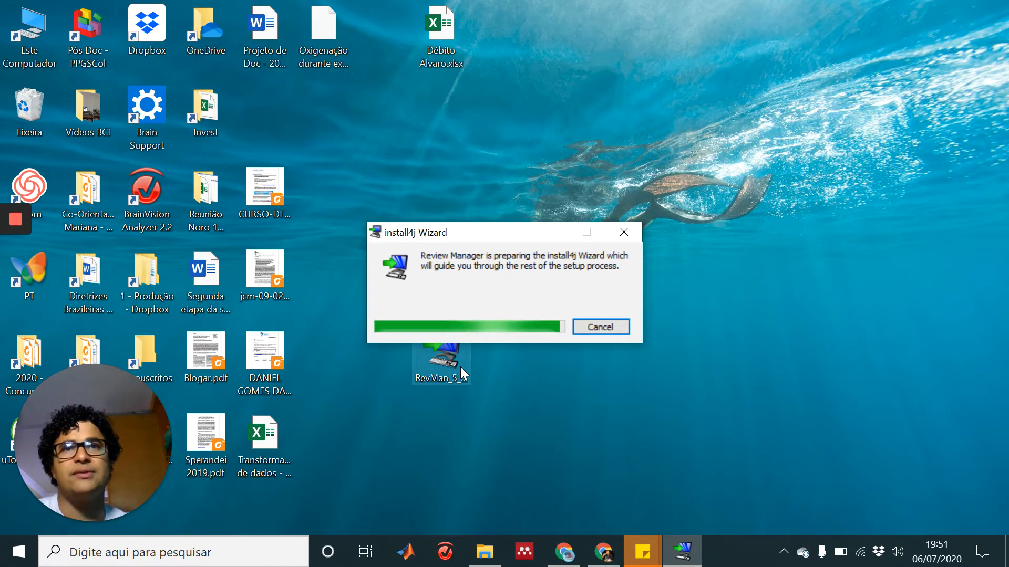
{"action": "left_click", "coordinate": [447, 386]}
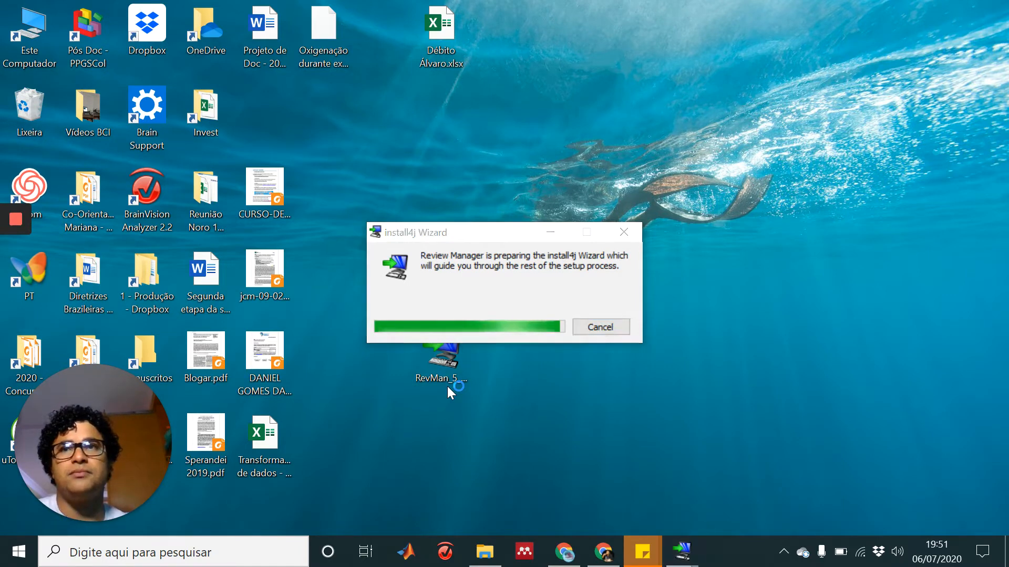
{"action": "left_click", "coordinate": [612, 417]}
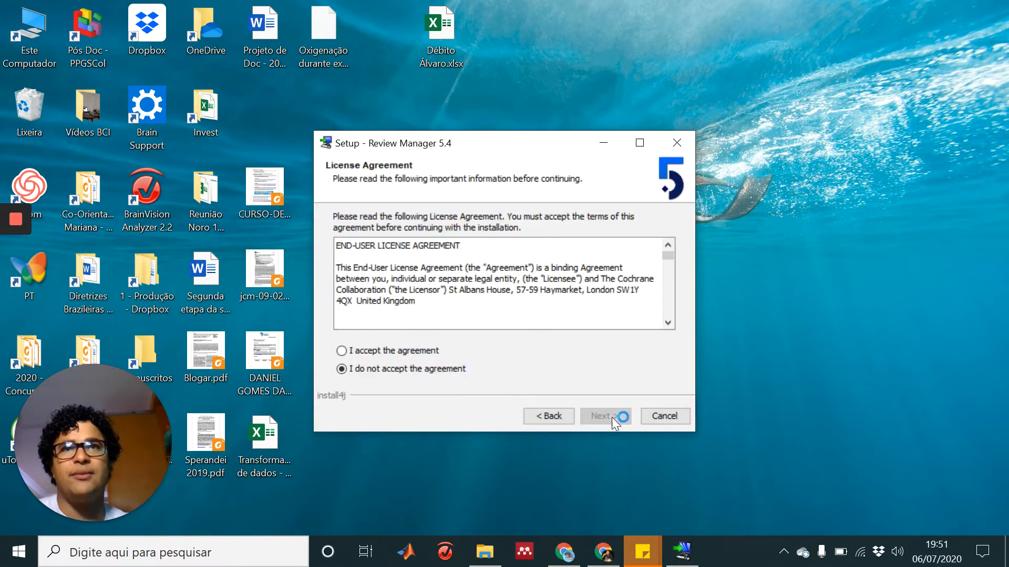
{"action": "left_click", "coordinate": [393, 350]}
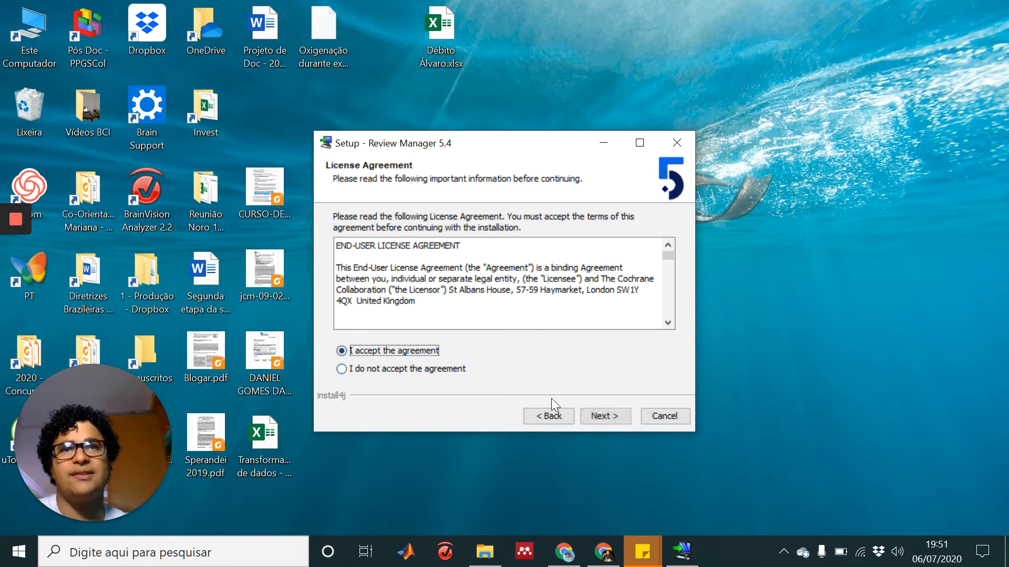
{"action": "left_click", "coordinate": [603, 417]}
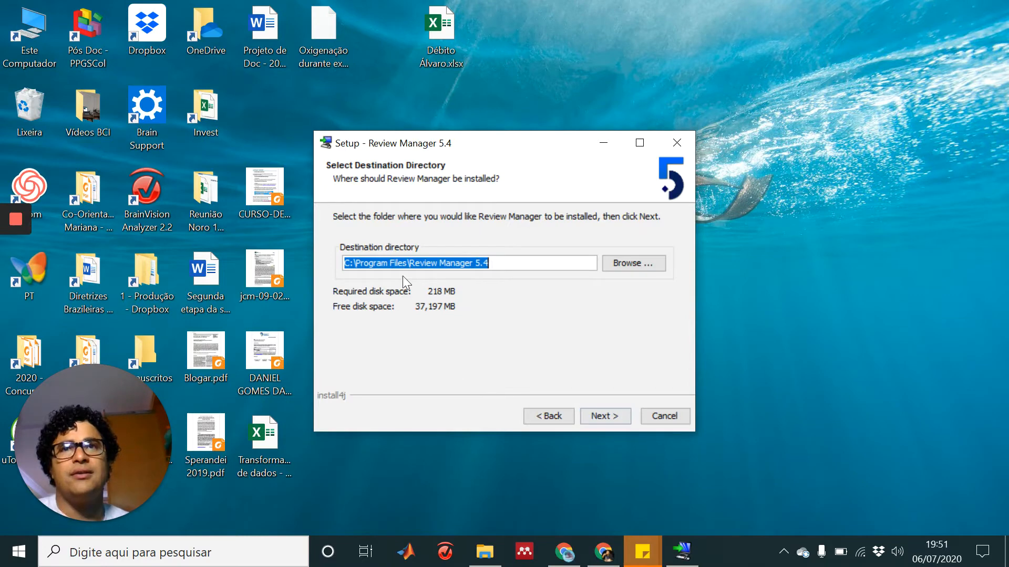
- Install to C:\Program Files\Review Manager 5.4 with a Start Menu folder, a desktop icon and no .rm5 association, running Review Manager on finish
{"action": "left_click", "coordinate": [621, 417]}
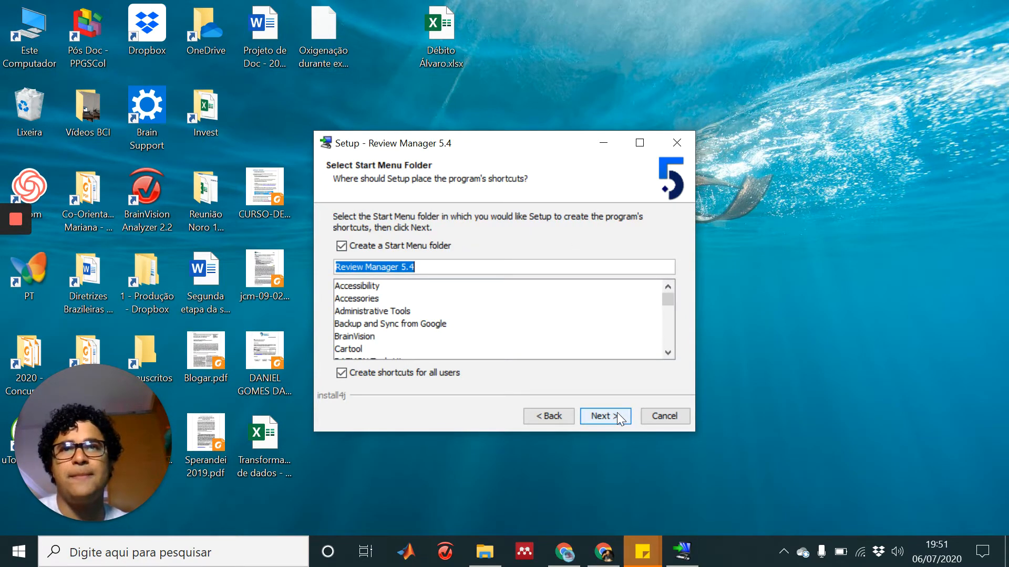
{"action": "left_click", "coordinate": [617, 415]}
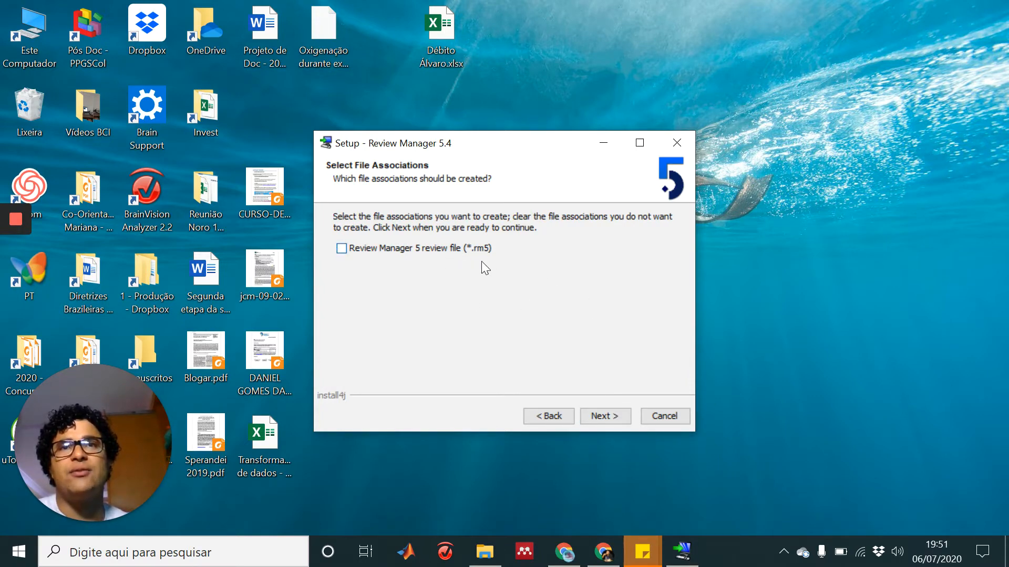
{"action": "left_click", "coordinate": [372, 243]}
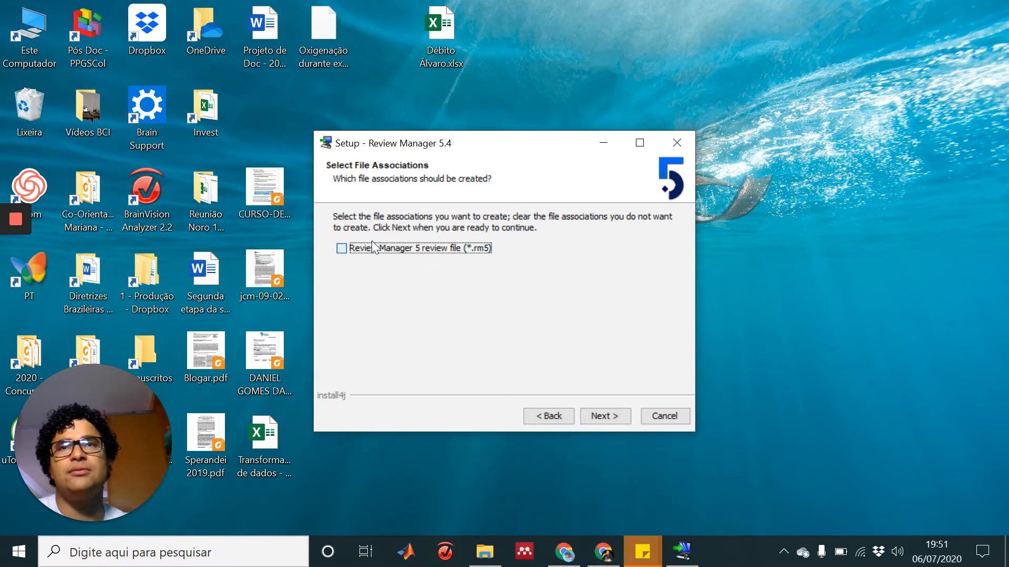
{"action": "left_click", "coordinate": [604, 414]}
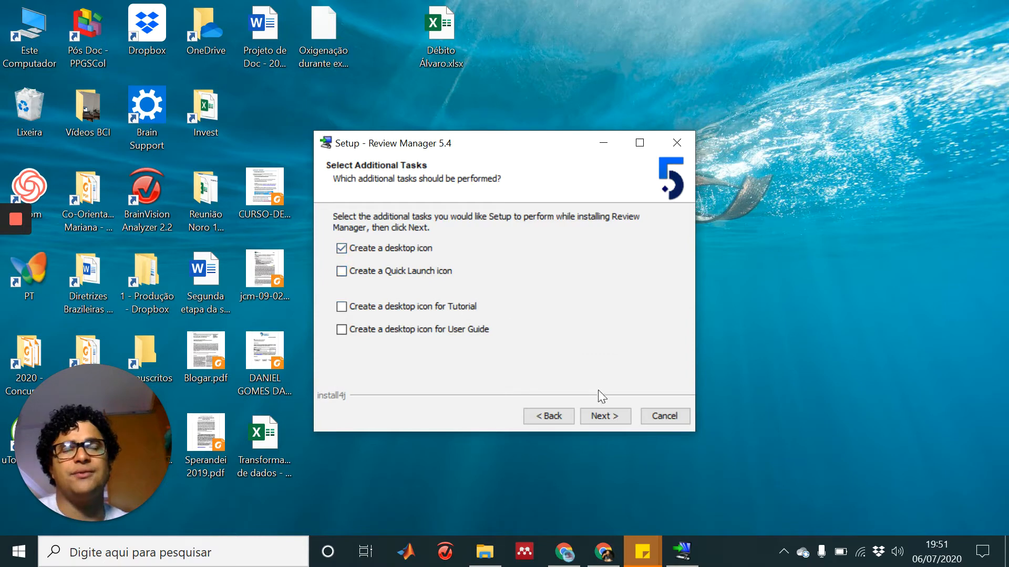
{"action": "left_click", "coordinate": [611, 414]}
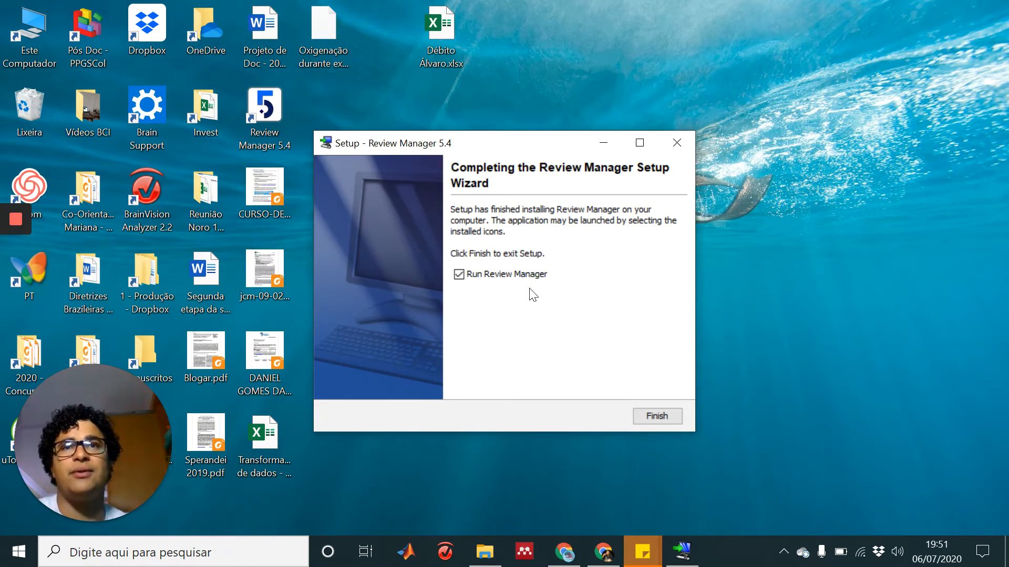
{"action": "left_click", "coordinate": [663, 418]}
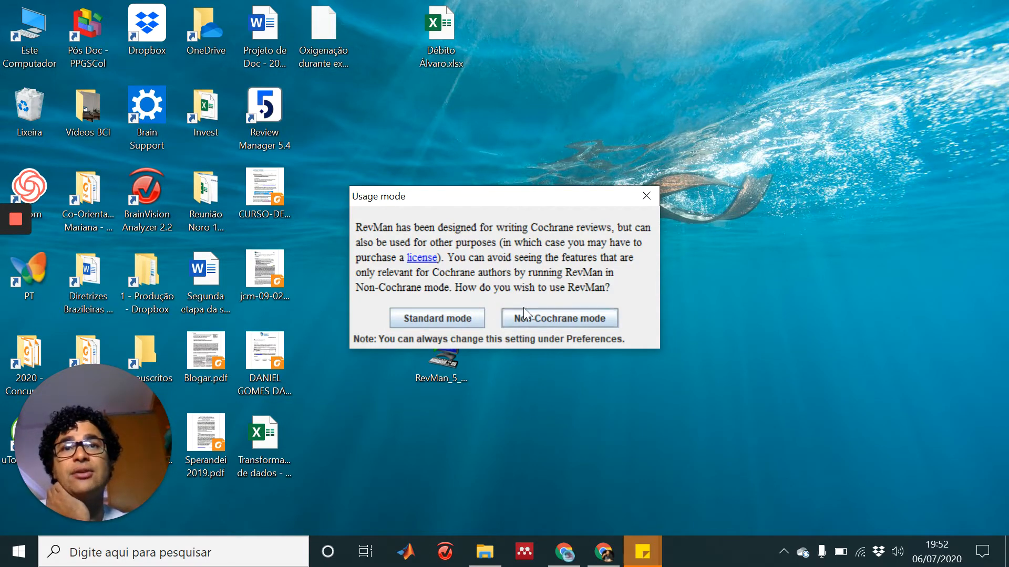
- Choose Non-Cochrane mode as the usage mode and maximize the Review Manager window
{"action": "left_click", "coordinate": [561, 317]}
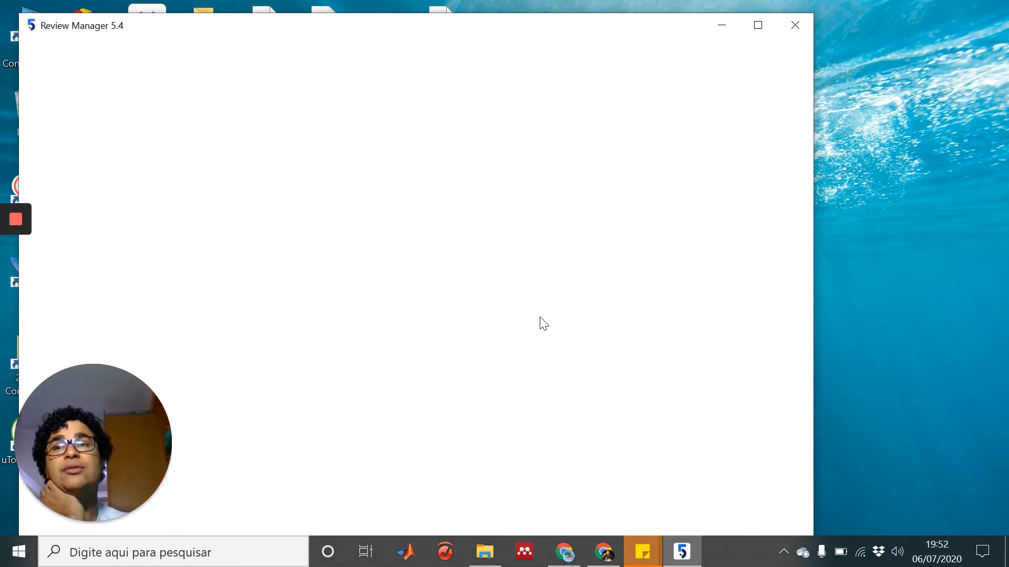
{"action": "left_click", "coordinate": [759, 27]}
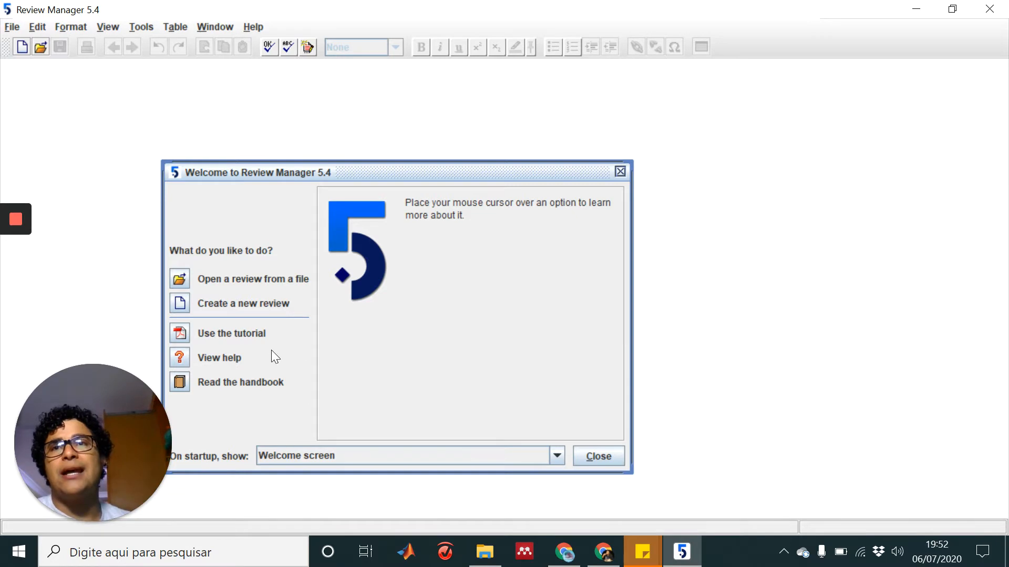
- Open the tutorial PDF from the welcome screen, skim its introduction and return to Review Manager
{"action": "mouse_move", "coordinate": [248, 335]}
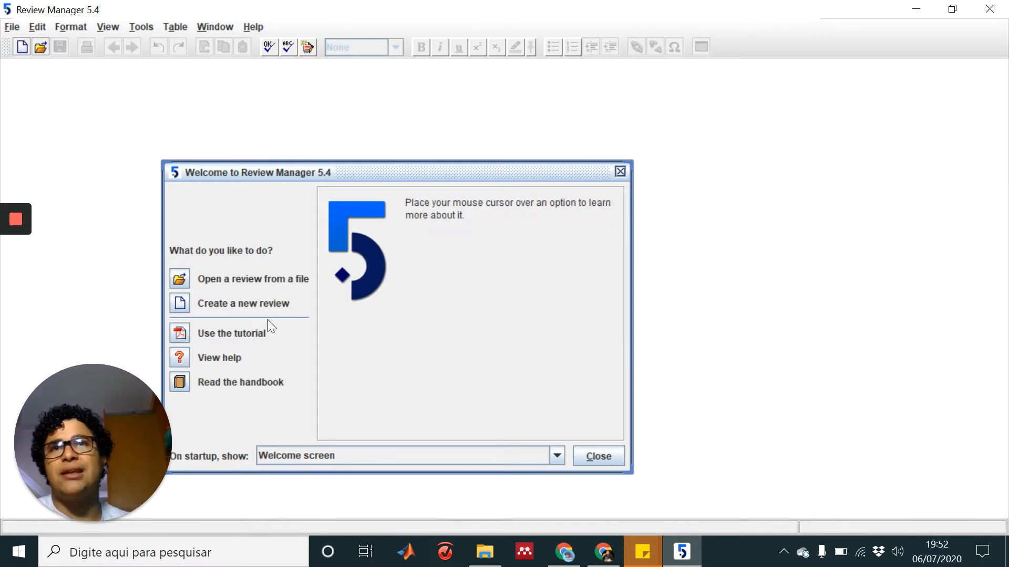
{"action": "left_click", "coordinate": [232, 333]}
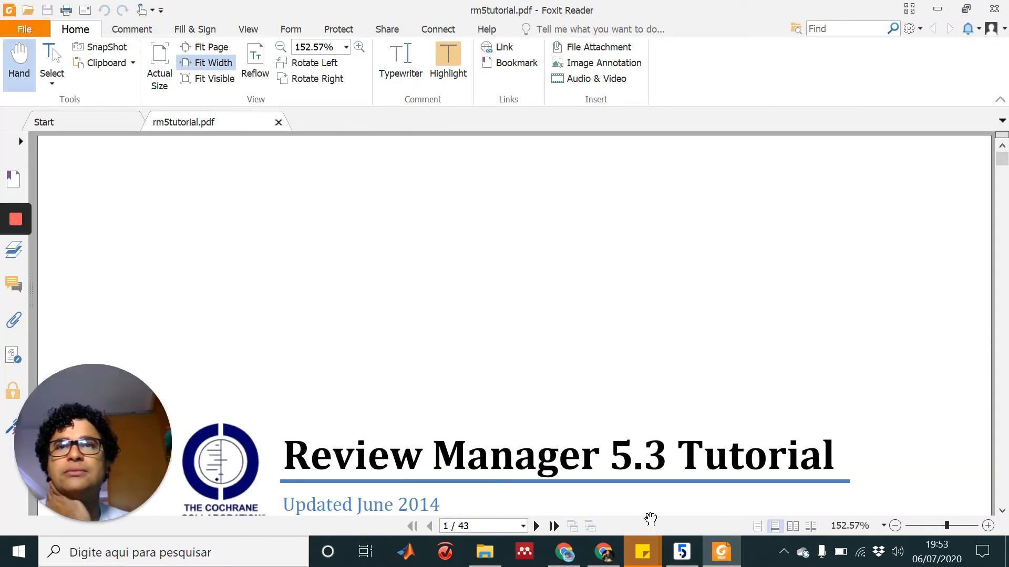
{"action": "scroll", "coordinate": [524, 491], "scroll_direction": "down", "scroll_amount": 3}
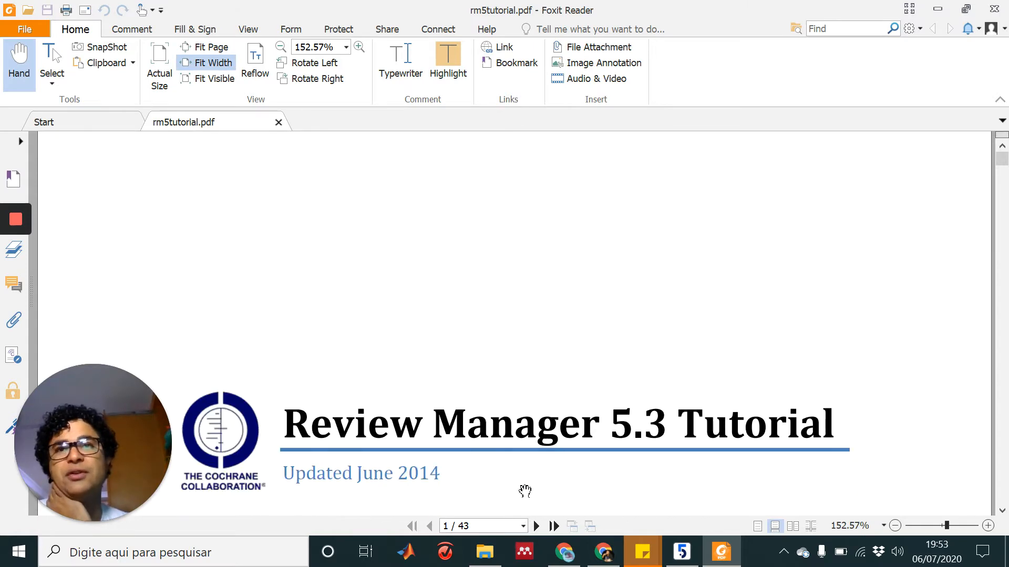
{"action": "scroll", "coordinate": [483, 363], "scroll_direction": "down", "scroll_amount": 10}
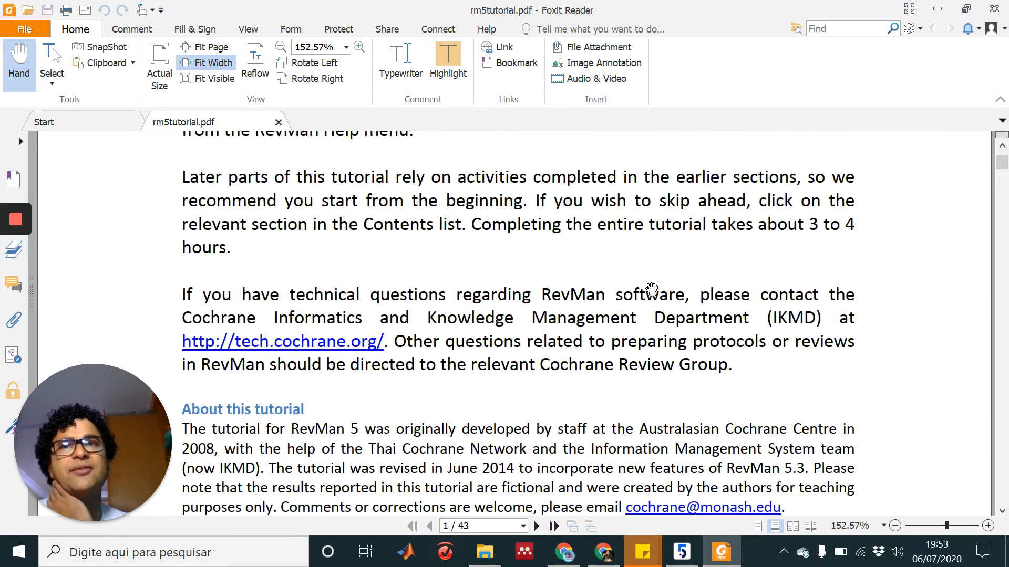
{"action": "left_click", "coordinate": [939, 8]}
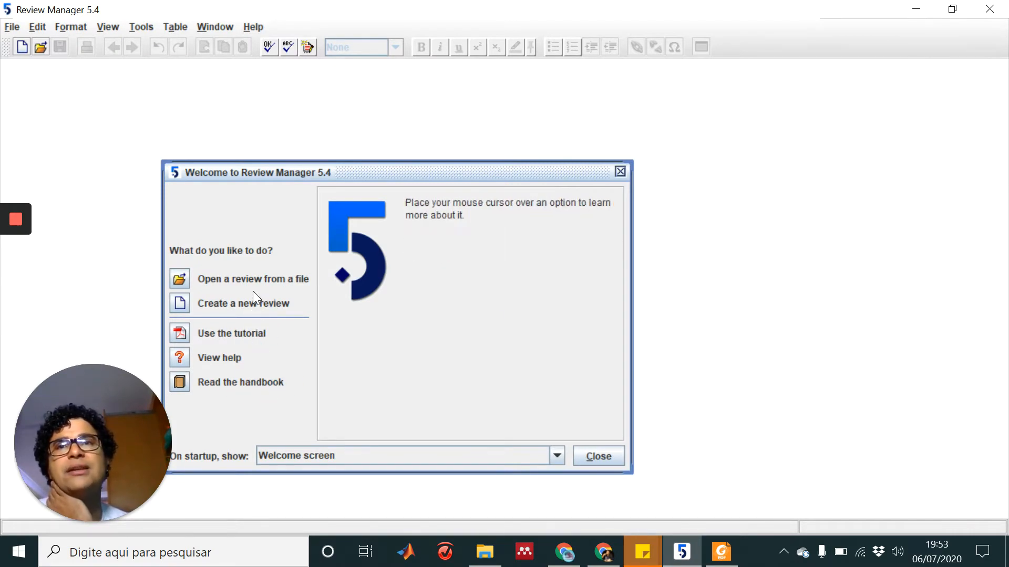
- Create a new review in the New Review Wizard with Intervention review as its type
{"action": "left_click", "coordinate": [254, 307]}
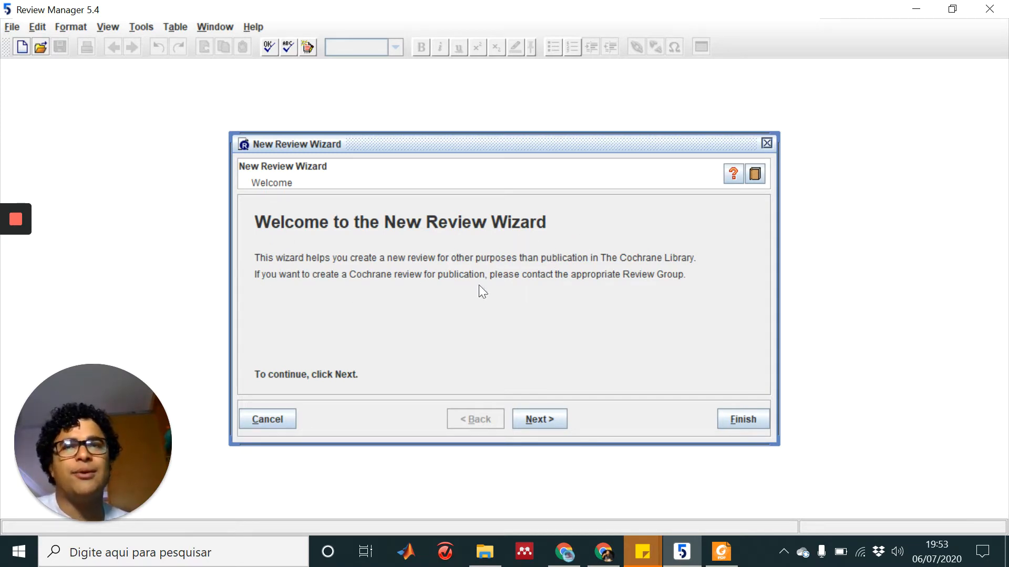
{"action": "left_click", "coordinate": [544, 419]}
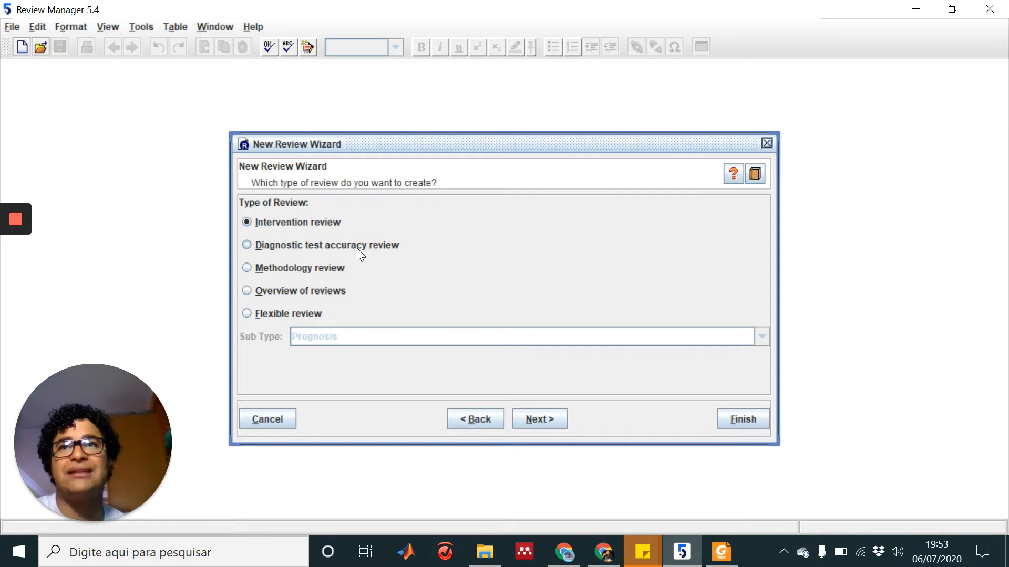
{"action": "left_click", "coordinate": [543, 421]}
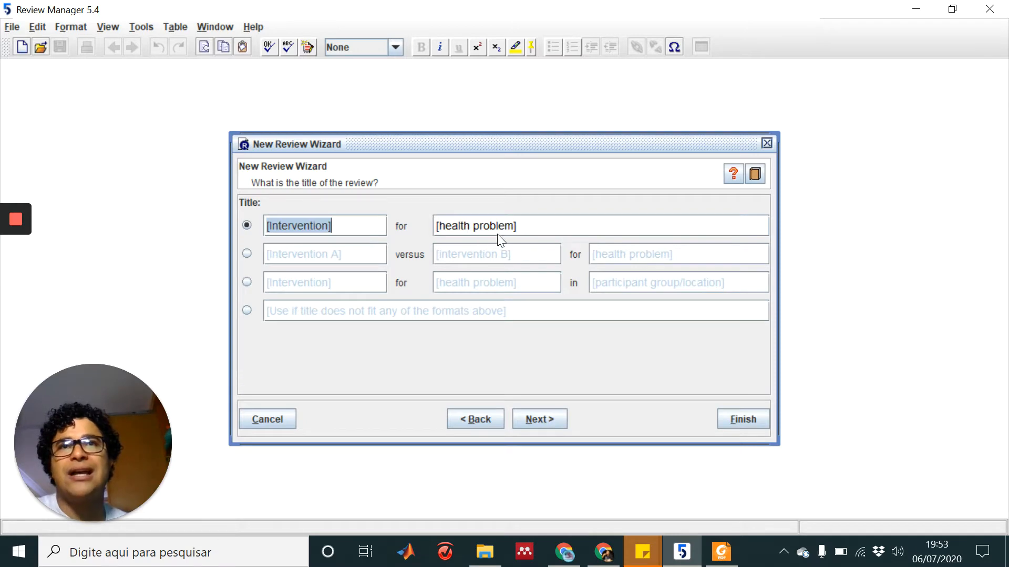
- Title the review "tDCS] for Parkinson's Disease" using the intervention for health problem format
{"action": "left_click", "coordinate": [341, 226]}
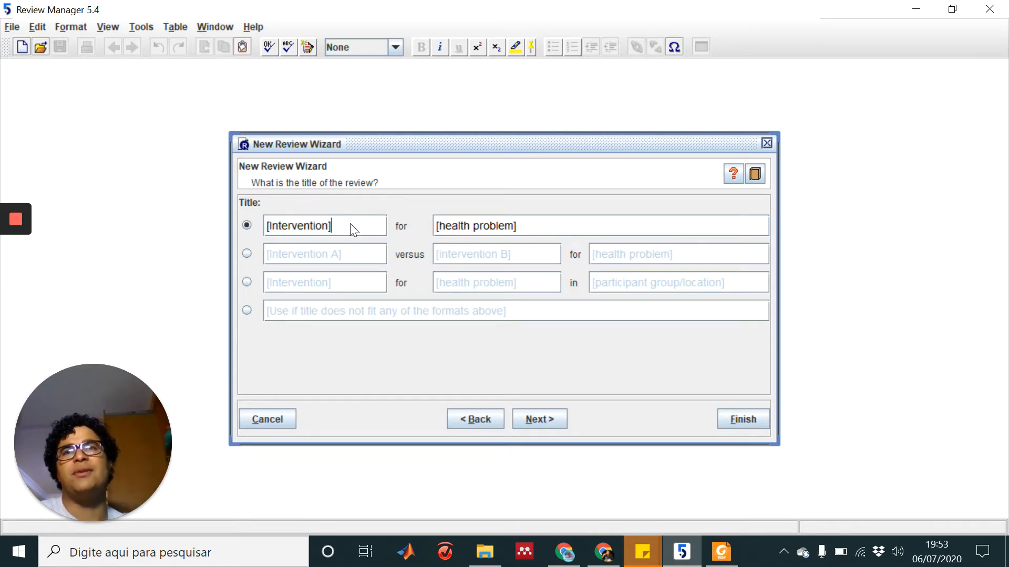
{"action": "left_click_drag", "start_coordinate": [342, 226], "coordinate": [173, 218]}
{"action": "type", "text": "tDCS"}
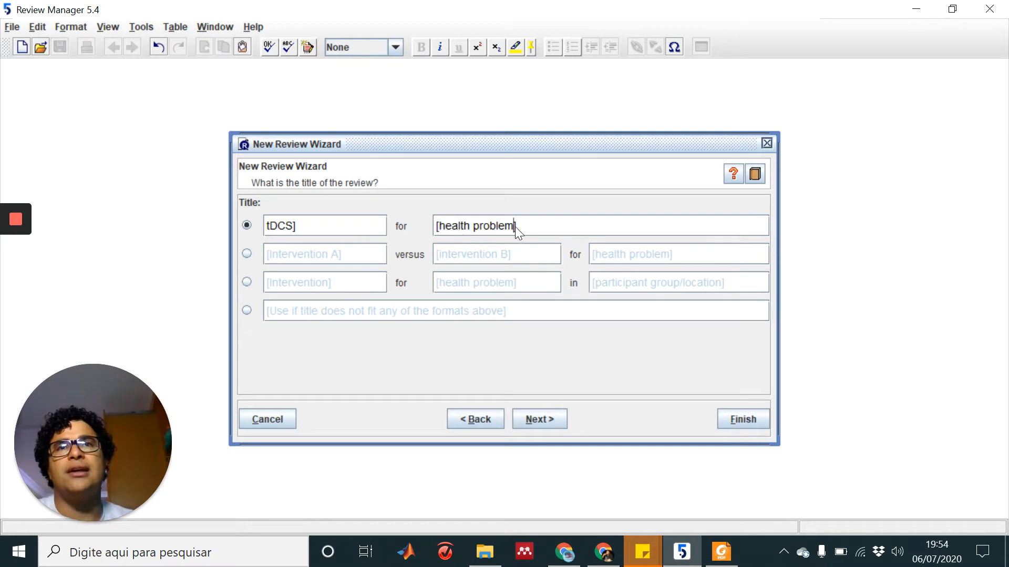
{"action": "left_click_drag", "start_coordinate": [516, 226], "coordinate": [369, 225]}
{"action": "type", "text": "Pa"}
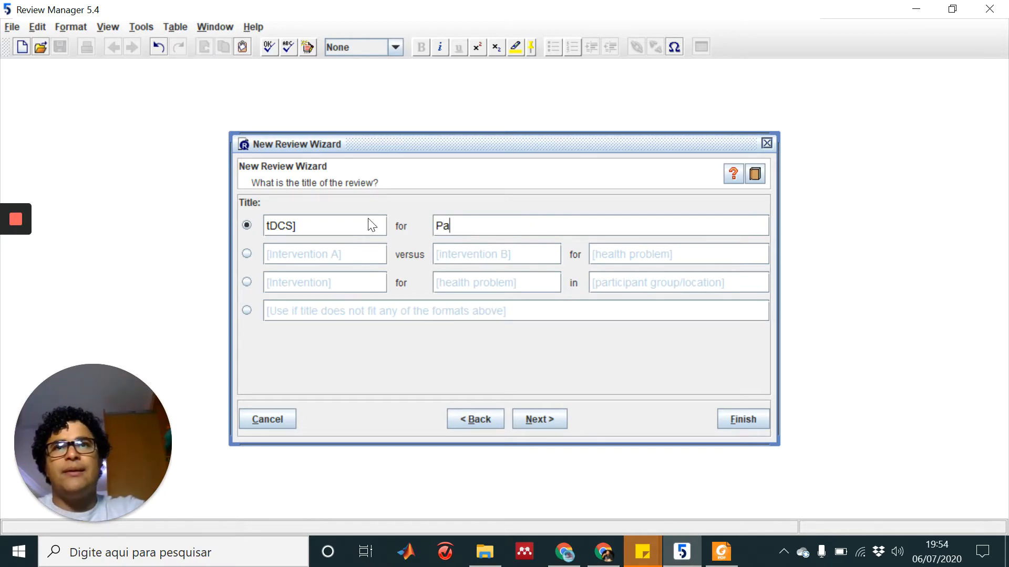
{"action": "type", "text": "rkinson"}
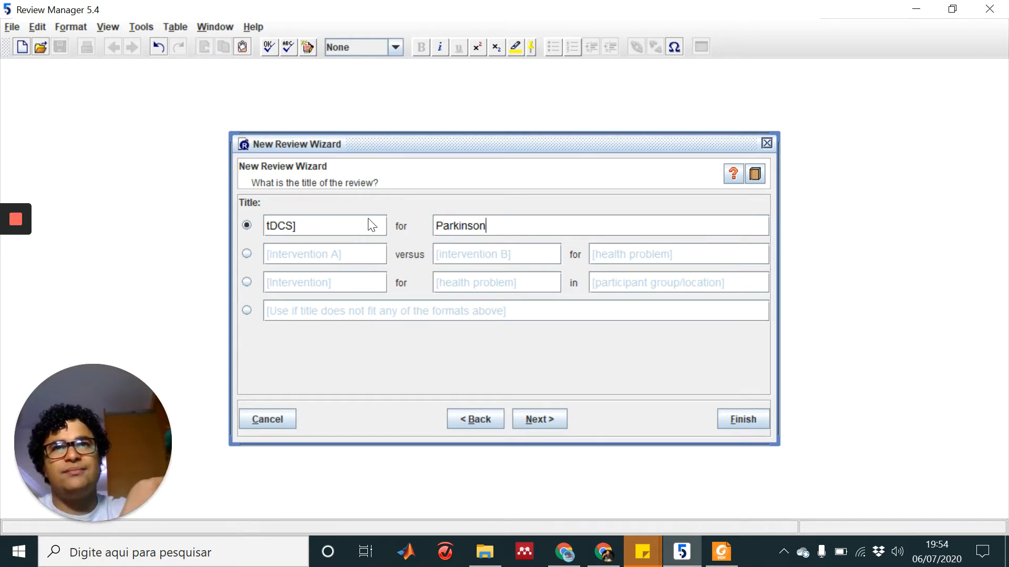
{"action": "type", "text": "'s"}
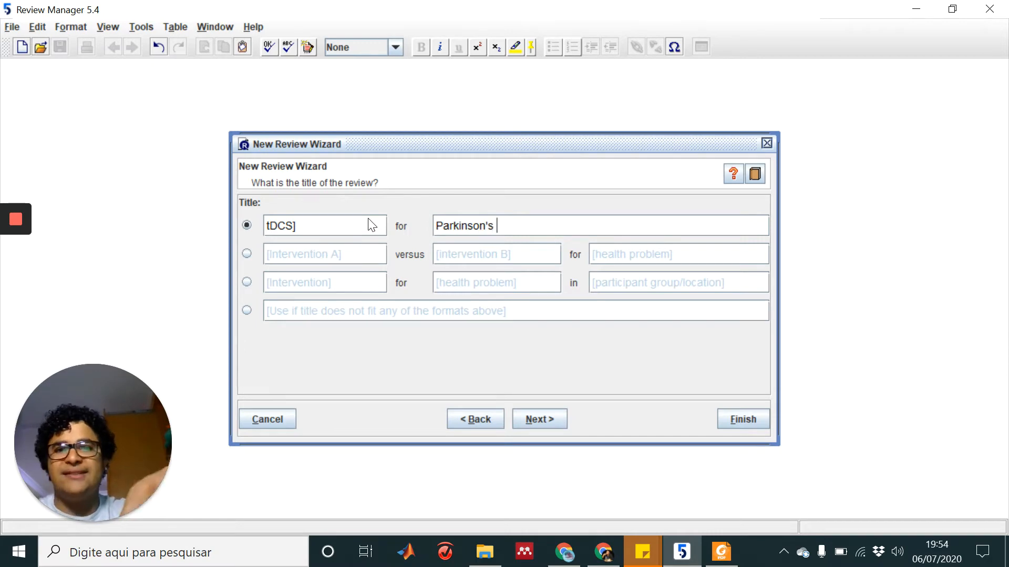
{"action": "type", "text": " Disease"}
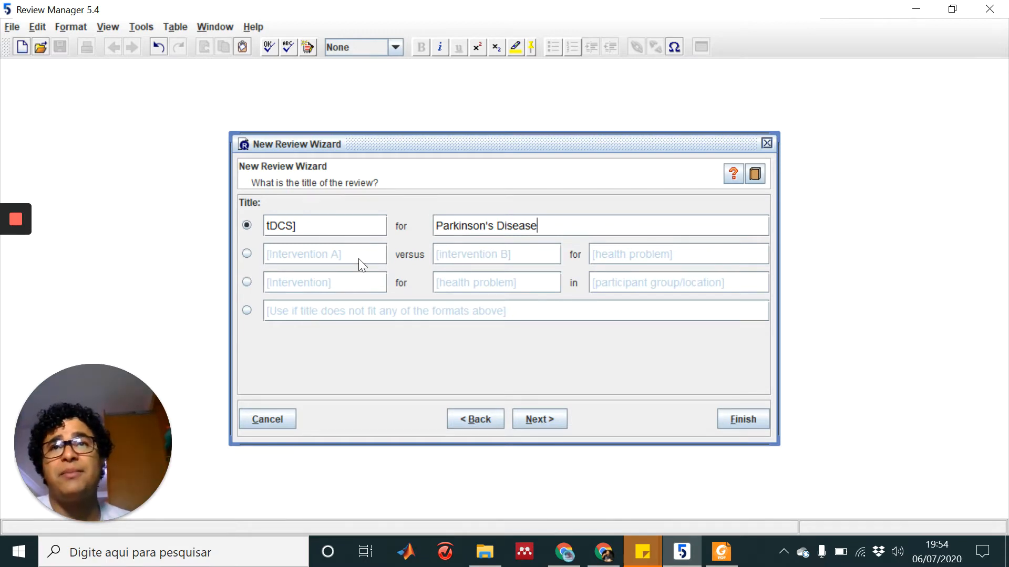
{"action": "left_click", "coordinate": [247, 253]}
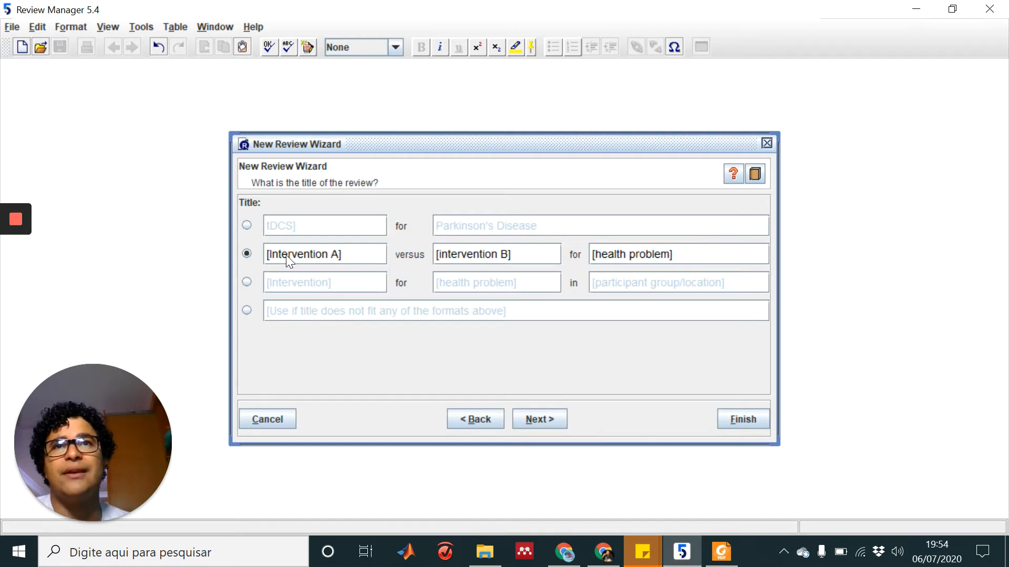
{"action": "left_click", "coordinate": [247, 226]}
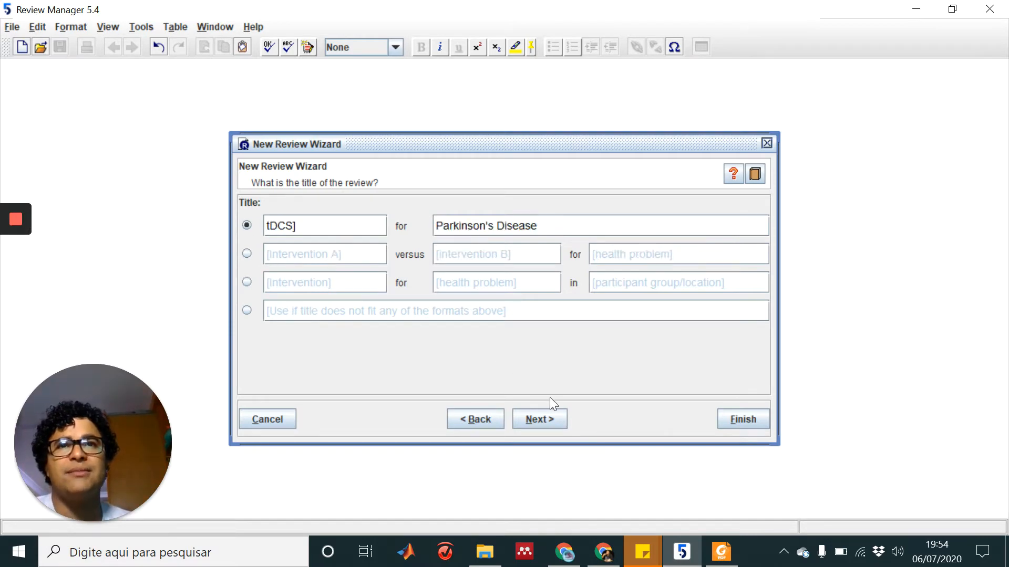
{"action": "left_click", "coordinate": [548, 421]}
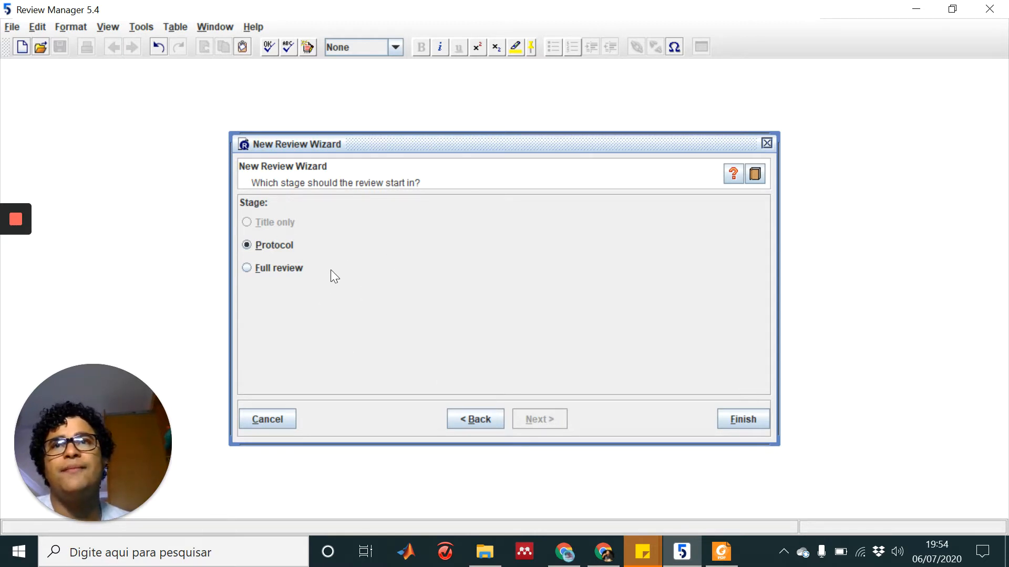
- Set the starting stage to Full review and finish the New Review Wizard
{"action": "left_click", "coordinate": [287, 268]}
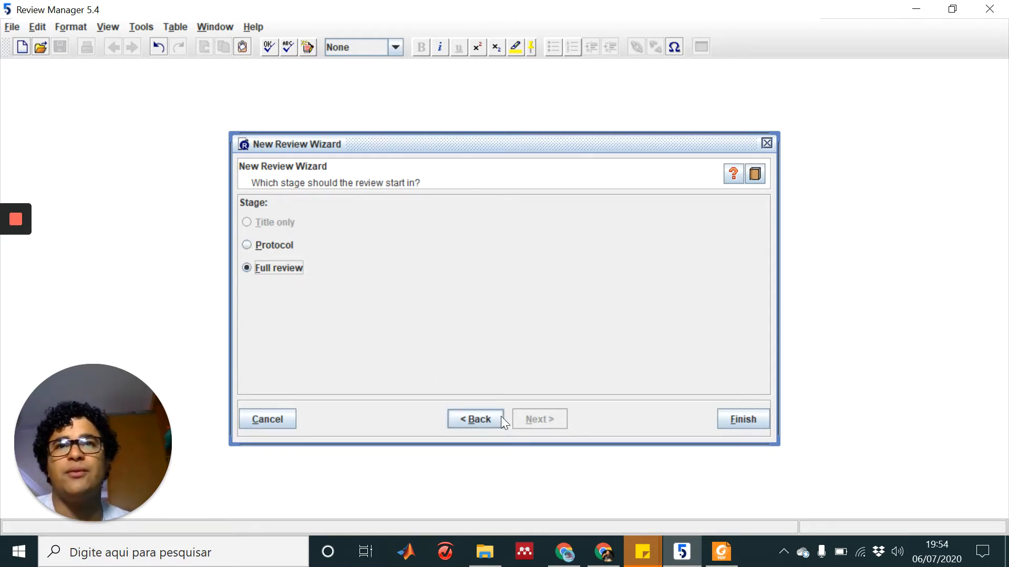
{"action": "left_click", "coordinate": [743, 420]}
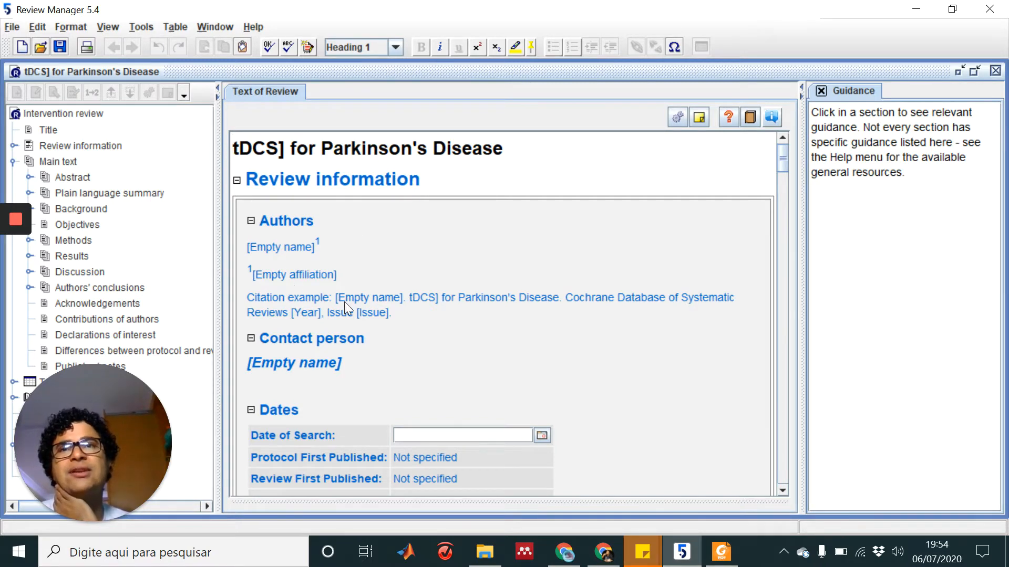
- Look through the review text template from Review information through the Abstract and Background sections to Objectives
{"action": "scroll", "coordinate": [350, 308], "scroll_direction": "down", "scroll_amount": 3}
{"action": "scroll", "coordinate": [361, 313], "scroll_direction": "down", "scroll_amount": 3}
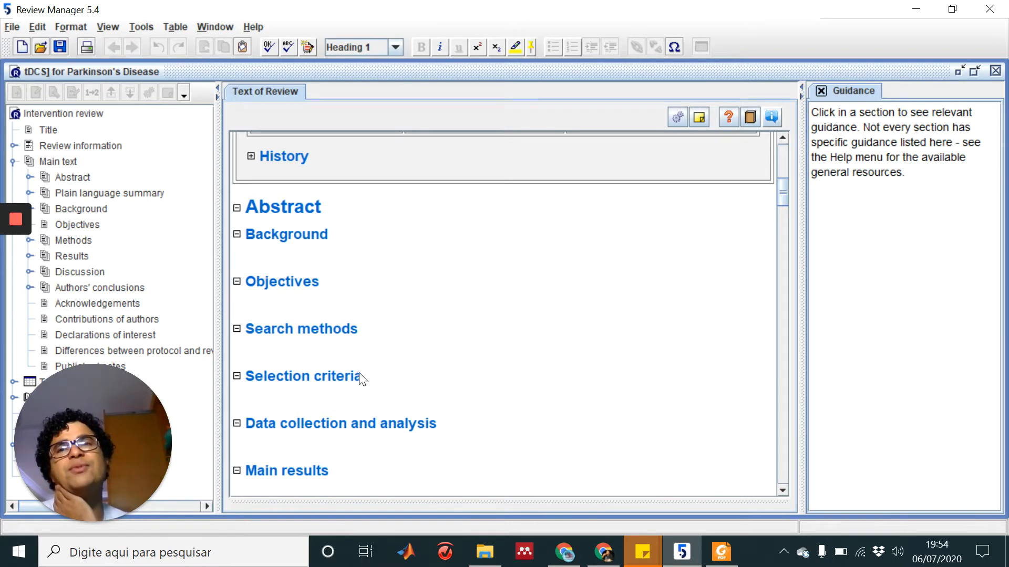
{"action": "scroll", "coordinate": [379, 378], "scroll_direction": "down", "scroll_amount": 10}
{"action": "scroll", "coordinate": [378, 379], "scroll_direction": "up", "scroll_amount": 2}
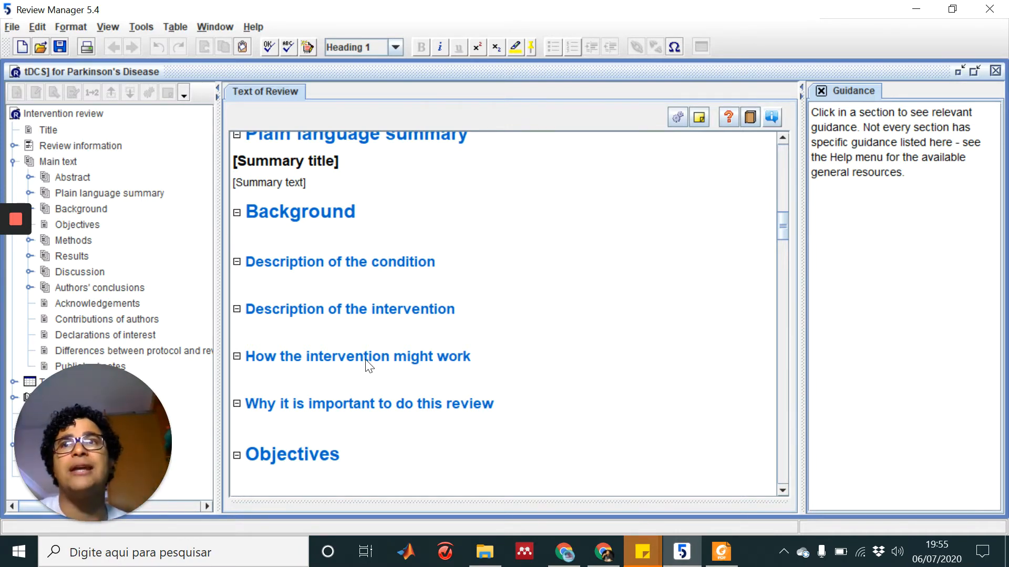
{"action": "left_click_drag", "start_coordinate": [125, 431], "coordinate": [948, 81]}
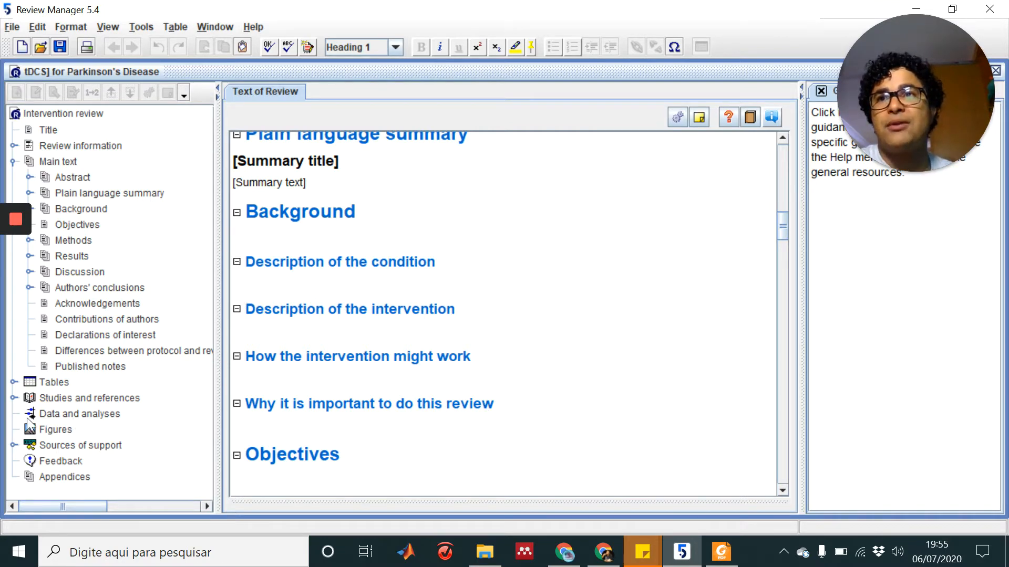
- Expand the Tables and the Studies and references branches of the review outline
{"action": "left_click", "coordinate": [13, 383]}
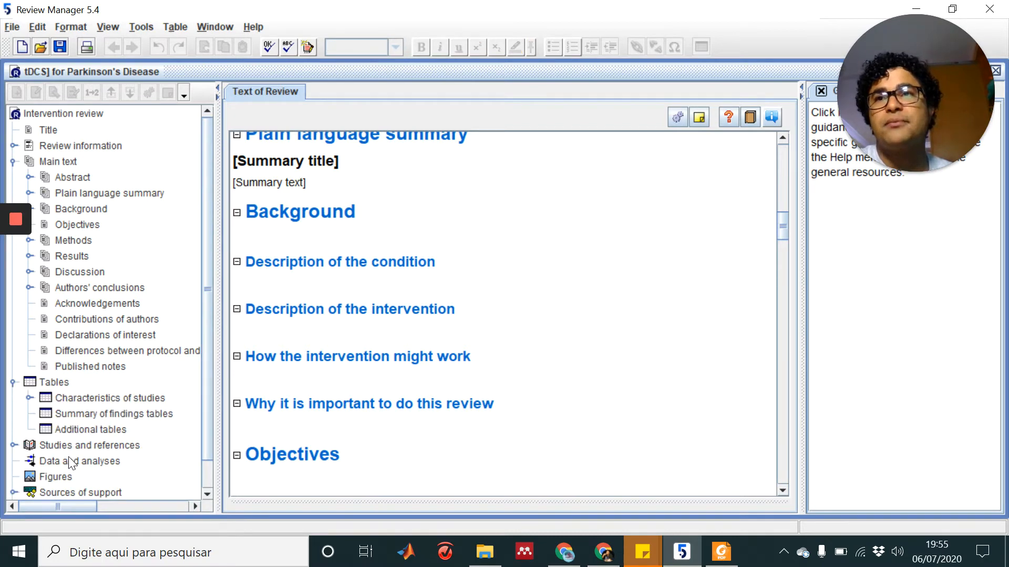
{"action": "left_click", "coordinate": [14, 446]}
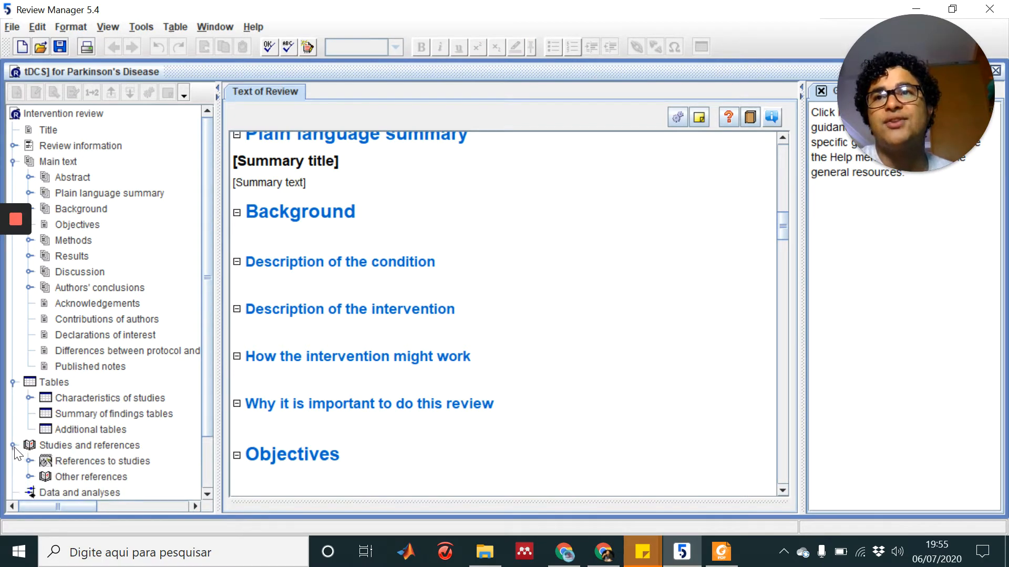
{"action": "scroll", "coordinate": [16, 399], "scroll_direction": "down", "scroll_amount": 1}
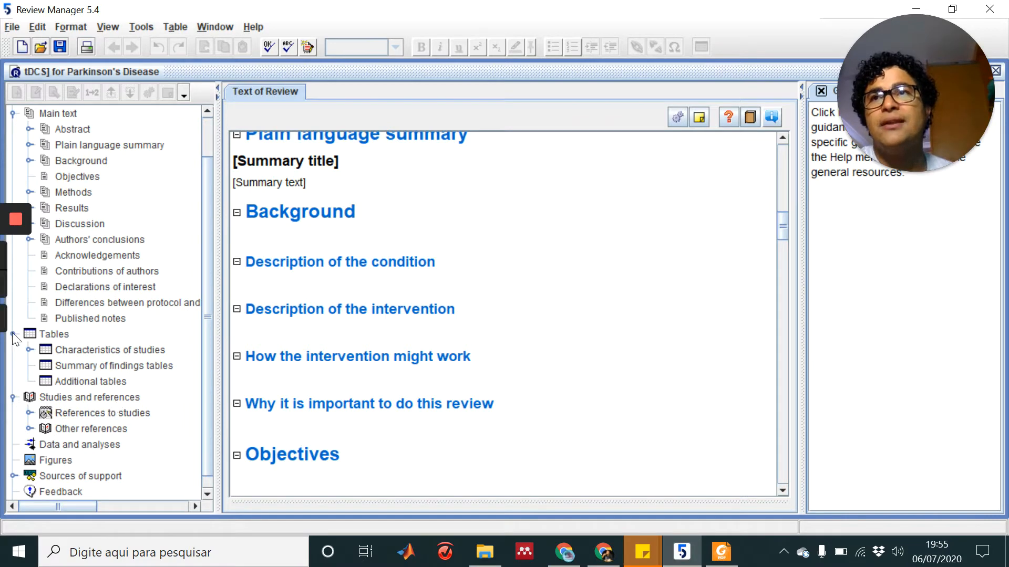
- Look through the review outline from Title and Review information through Main text, Abstract and Results to Characteristics of studies
{"action": "left_click", "coordinate": [953, 9]}
{"action": "left_click_drag", "start_coordinate": [407, 18], "coordinate": [502, 21]}
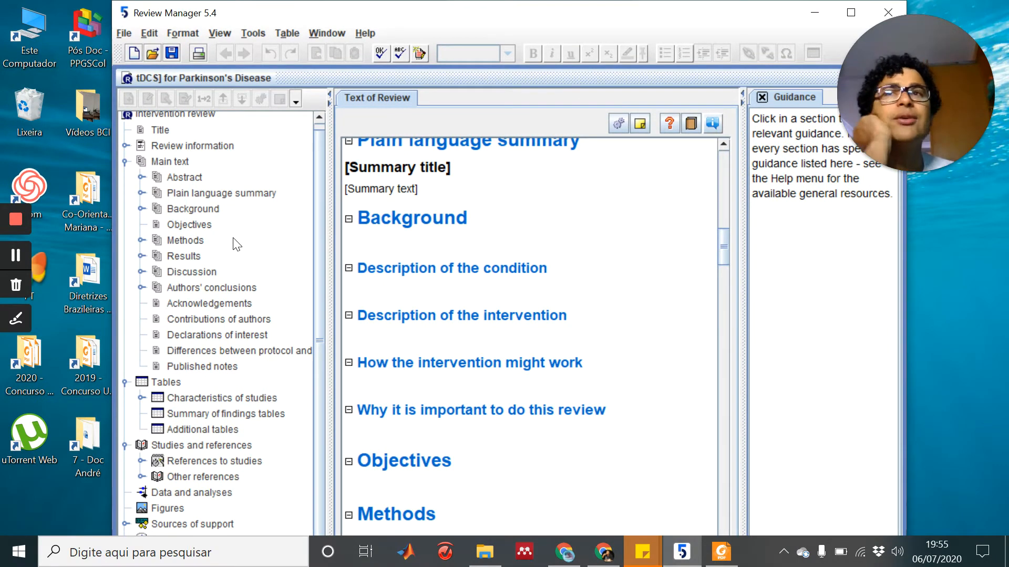
{"action": "scroll", "coordinate": [231, 249], "scroll_direction": "up", "scroll_amount": 1}
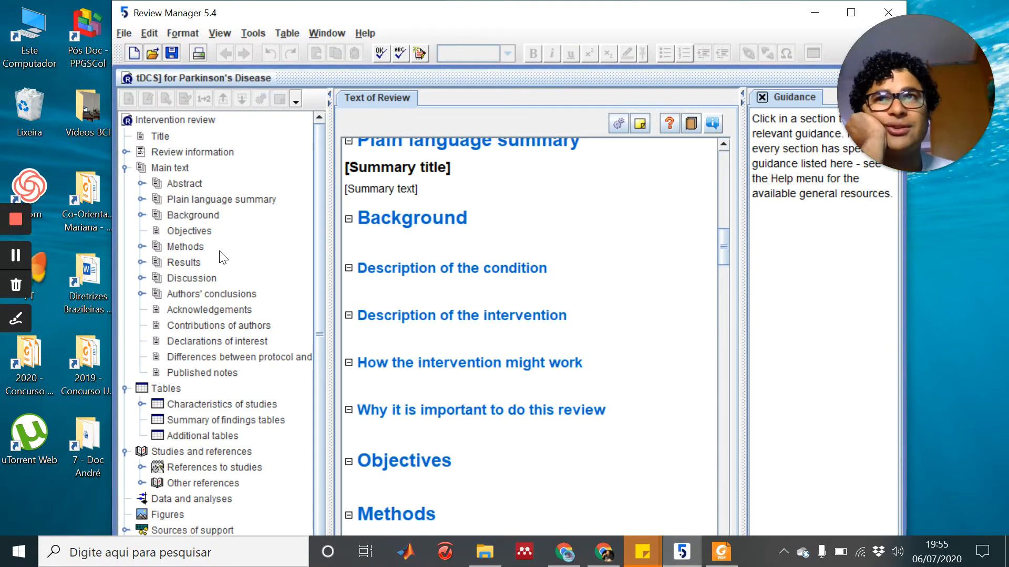
{"action": "left_click", "coordinate": [162, 137]}
{"action": "left_click", "coordinate": [169, 150]}
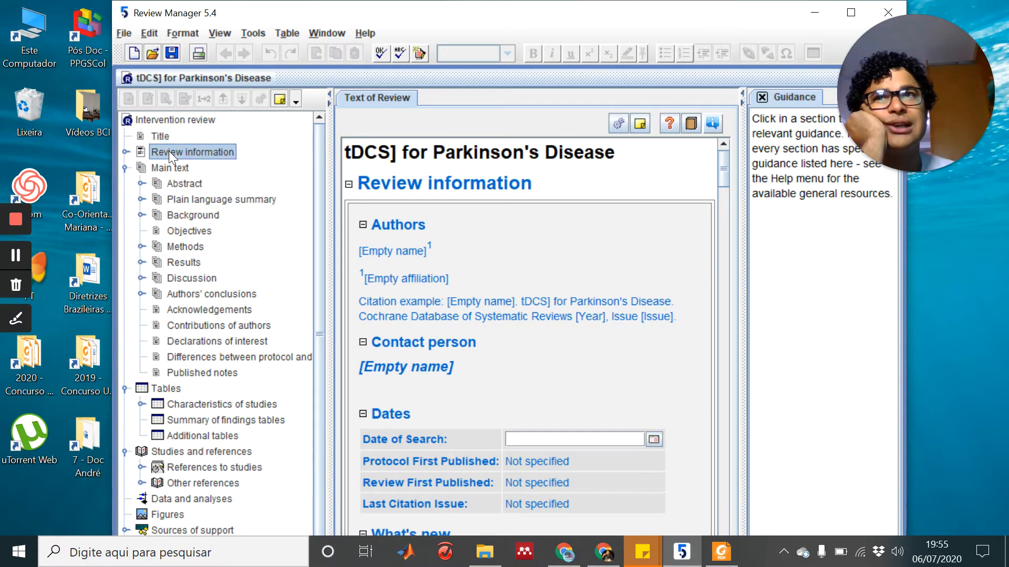
{"action": "left_click", "coordinate": [179, 170]}
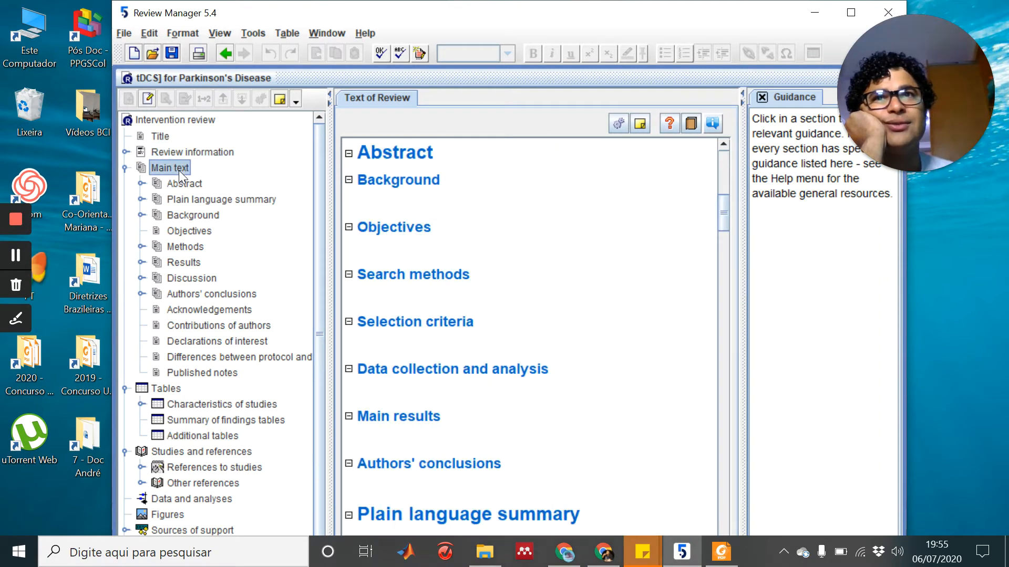
{"action": "left_click", "coordinate": [184, 185]}
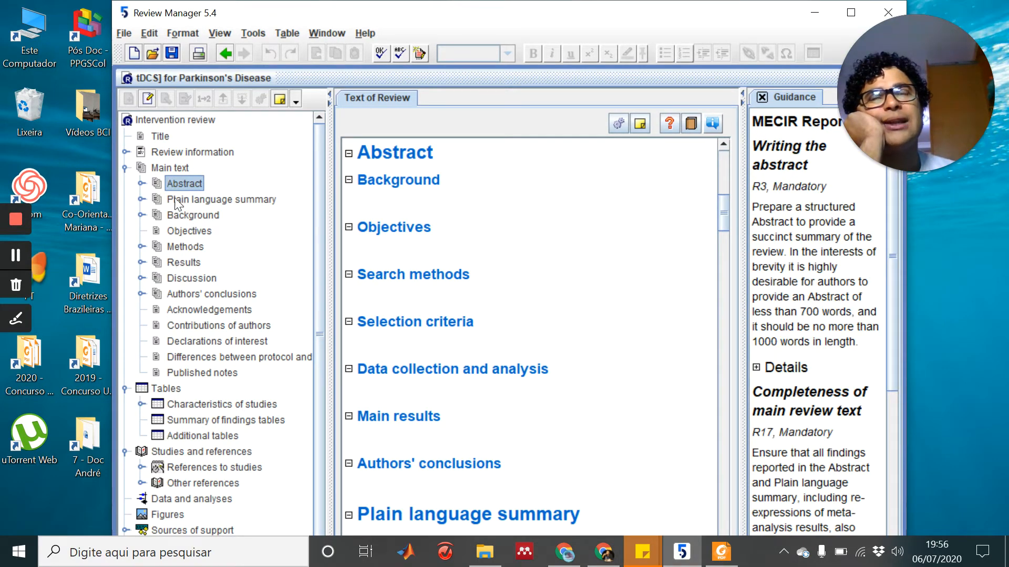
{"action": "left_click", "coordinate": [172, 248]}
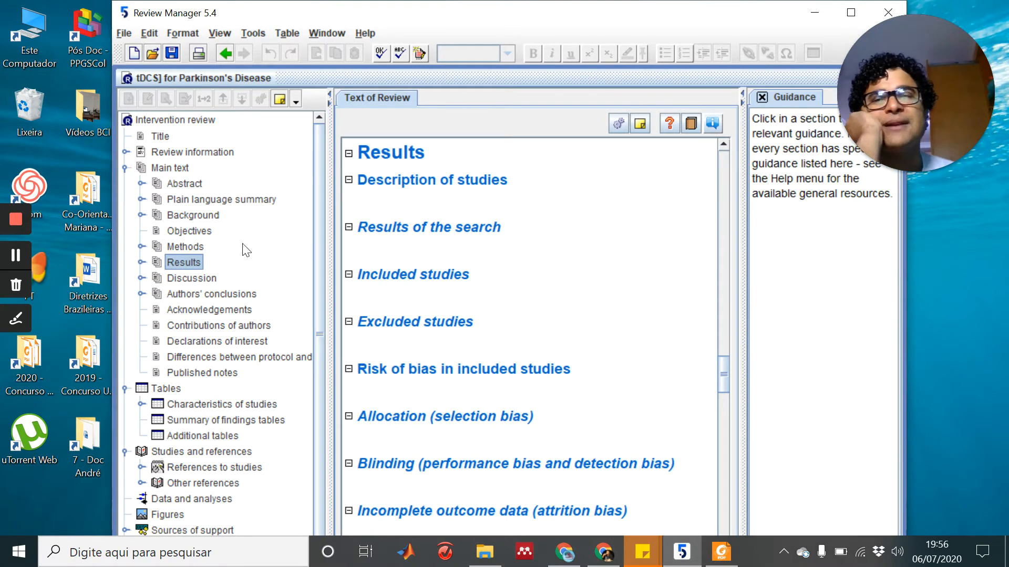
{"action": "left_click", "coordinate": [172, 406]}
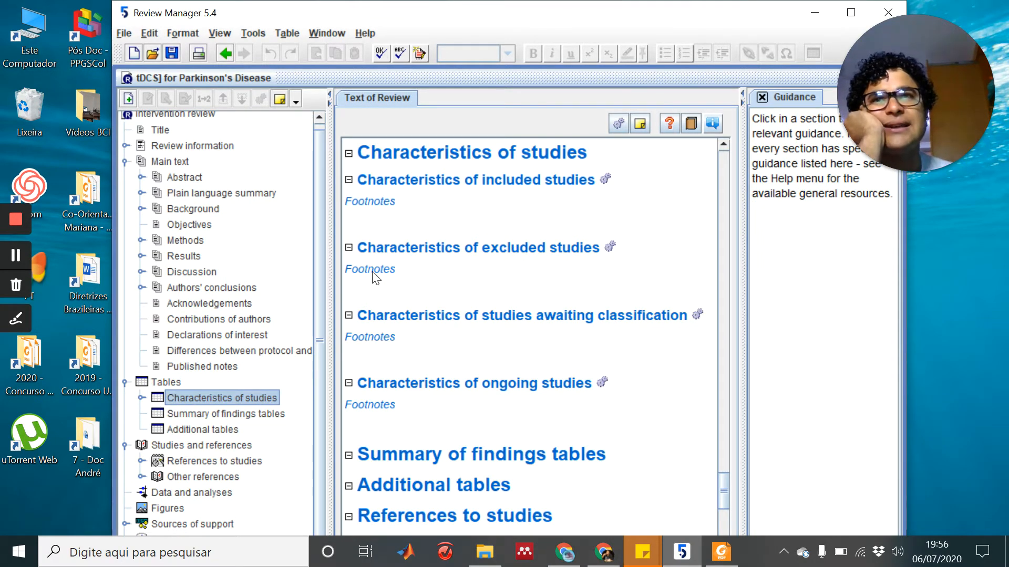
{"action": "left_click_drag", "start_coordinate": [717, 23], "coordinate": [706, 21]}
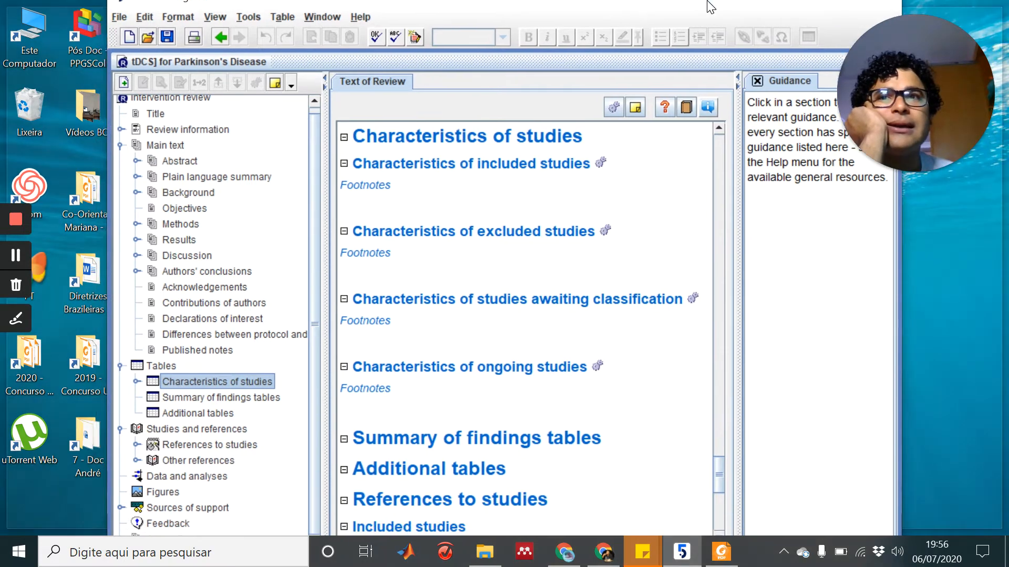
{"action": "double_click", "coordinate": [707, 21]}
- Expand References to studies within Studies and references to show its study categories
{"action": "scroll", "coordinate": [105, 424], "scroll_direction": "down", "scroll_amount": 2}
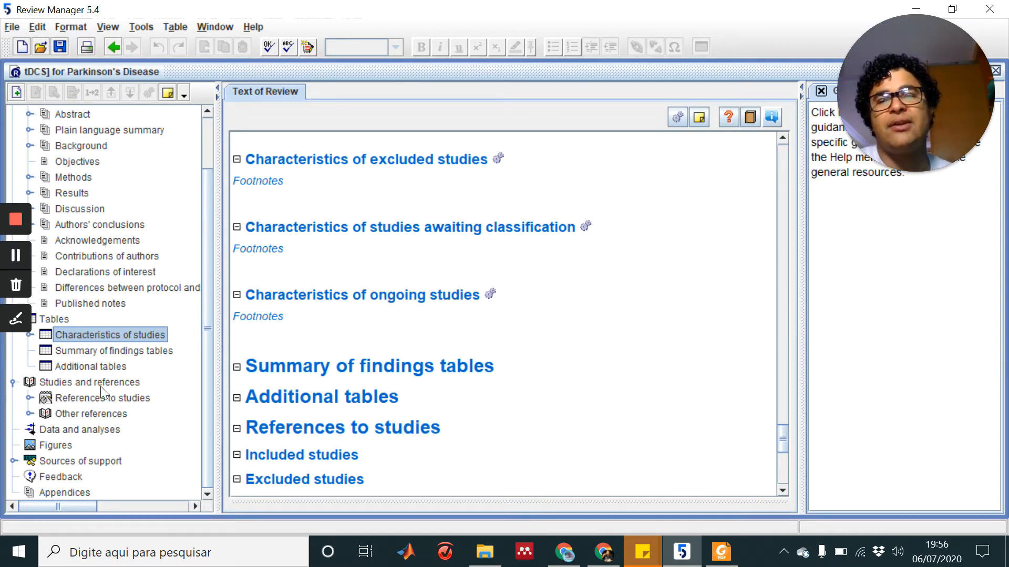
{"action": "left_click", "coordinate": [30, 399]}
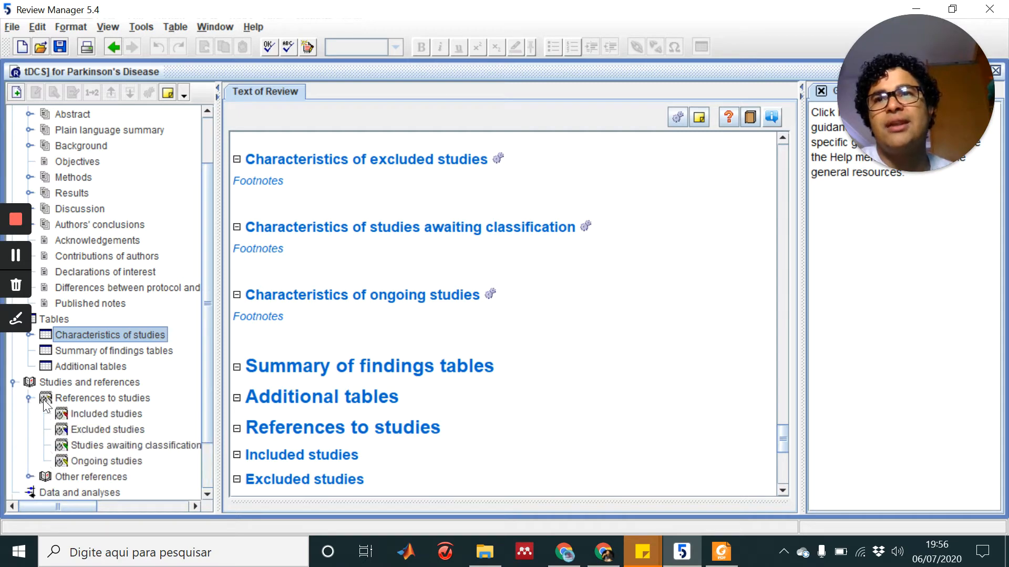
{"action": "left_click", "coordinate": [29, 398]}
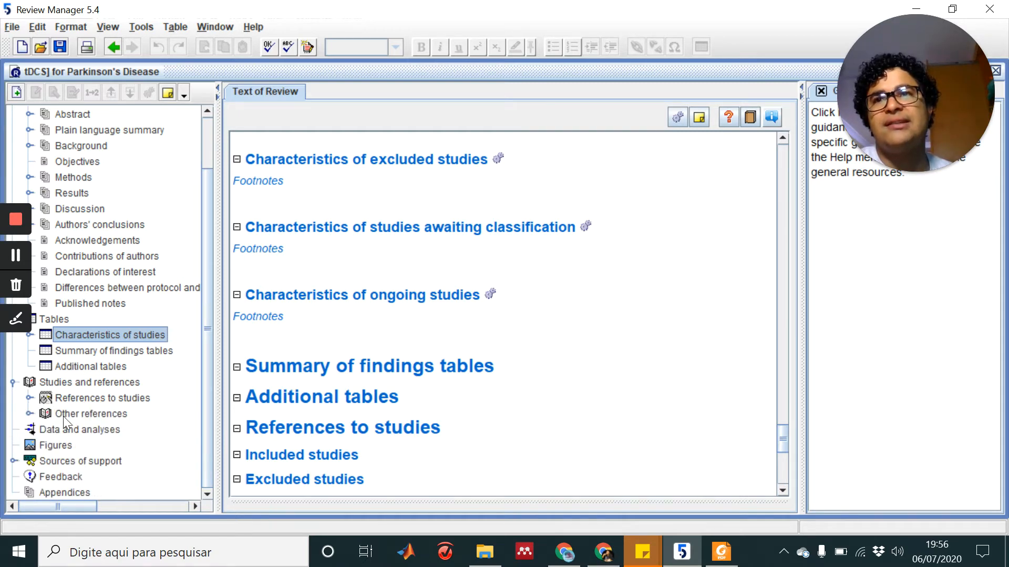
{"action": "left_click", "coordinate": [30, 399]}
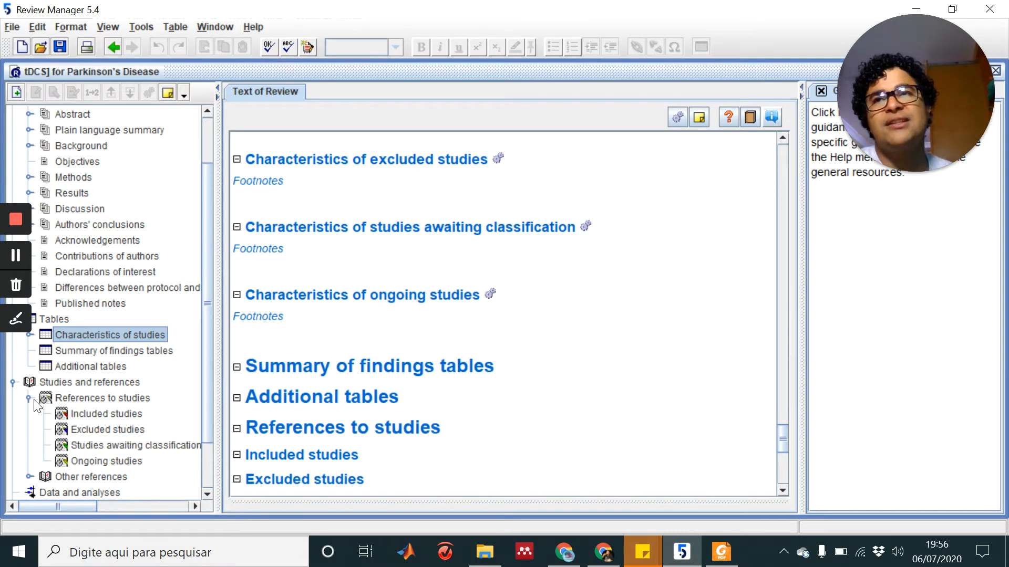
{"action": "left_click", "coordinate": [30, 399]}
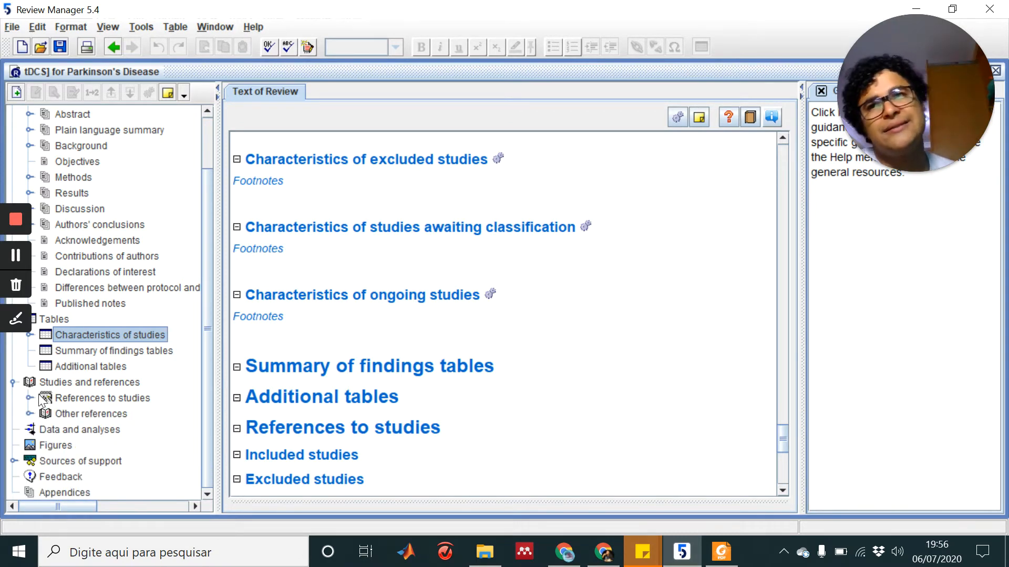
{"action": "left_click", "coordinate": [31, 398]}
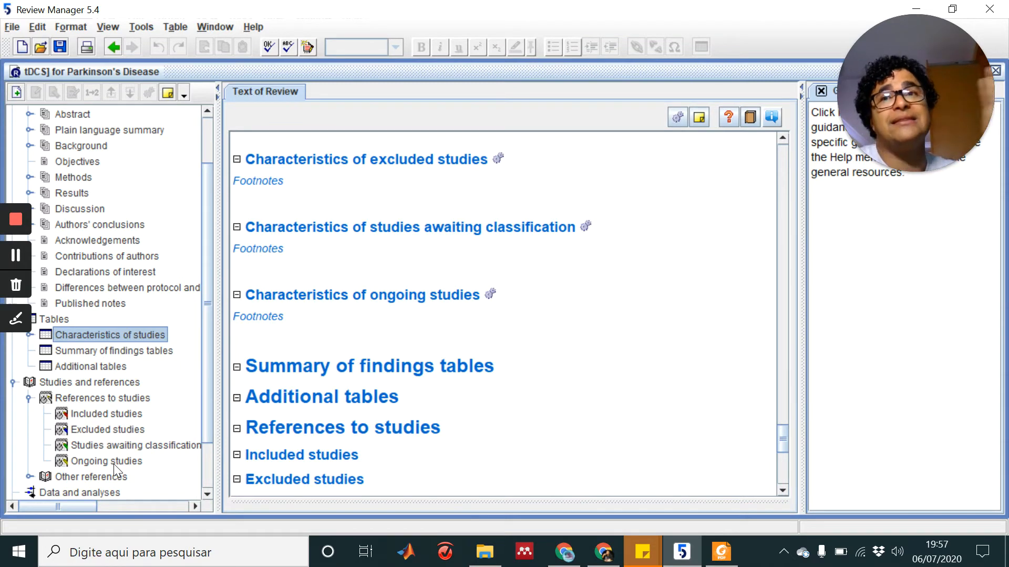
- Add a new study under Included studies, entering the author's surname followed by (2020) as the Study ID
{"action": "left_click", "coordinate": [115, 414]}
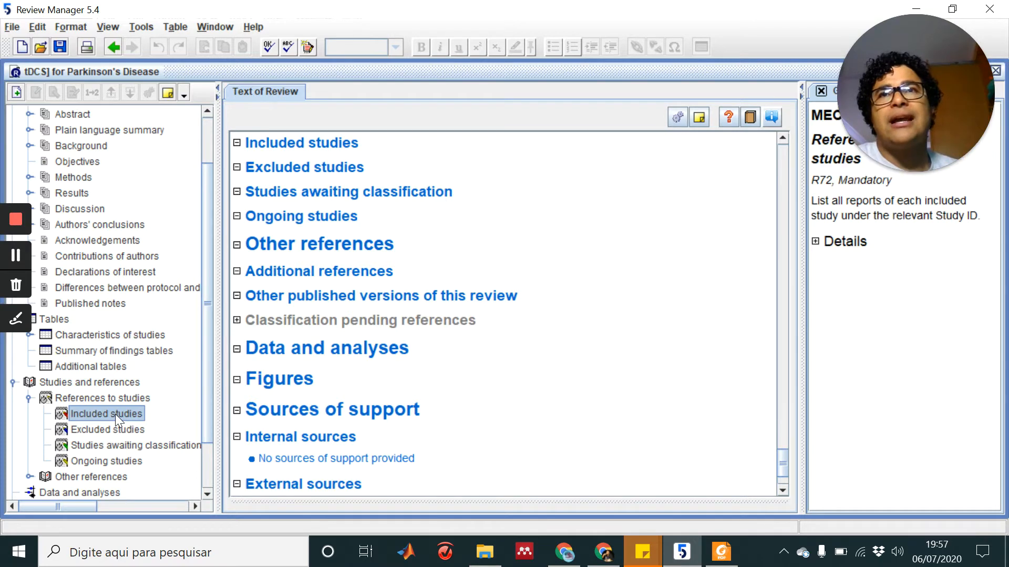
{"action": "right_click", "coordinate": [115, 415]}
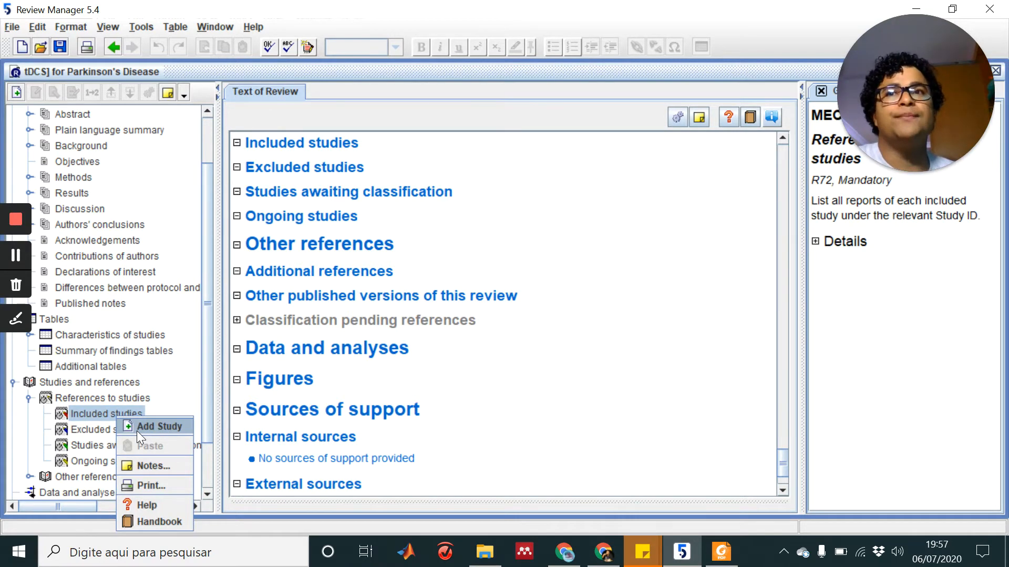
{"action": "left_click", "coordinate": [136, 430]}
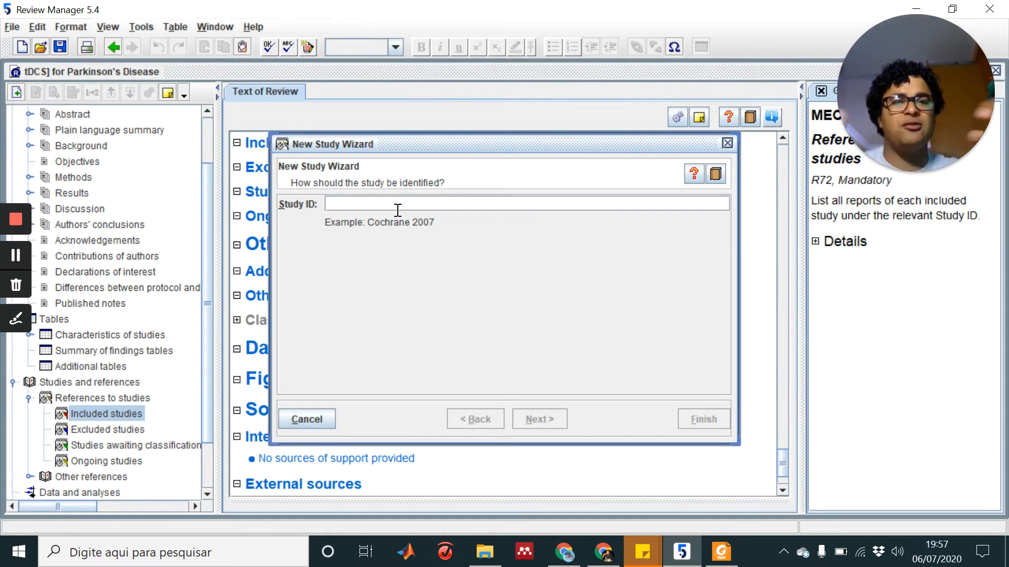
{"action": "type", "text": "Machado "}
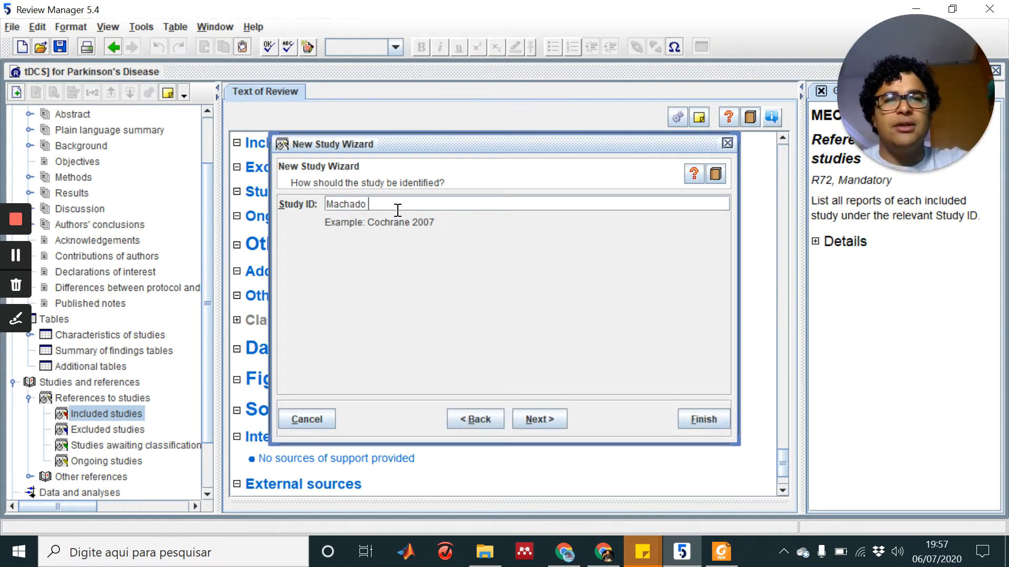
{"action": "type", "text": "2020)"}
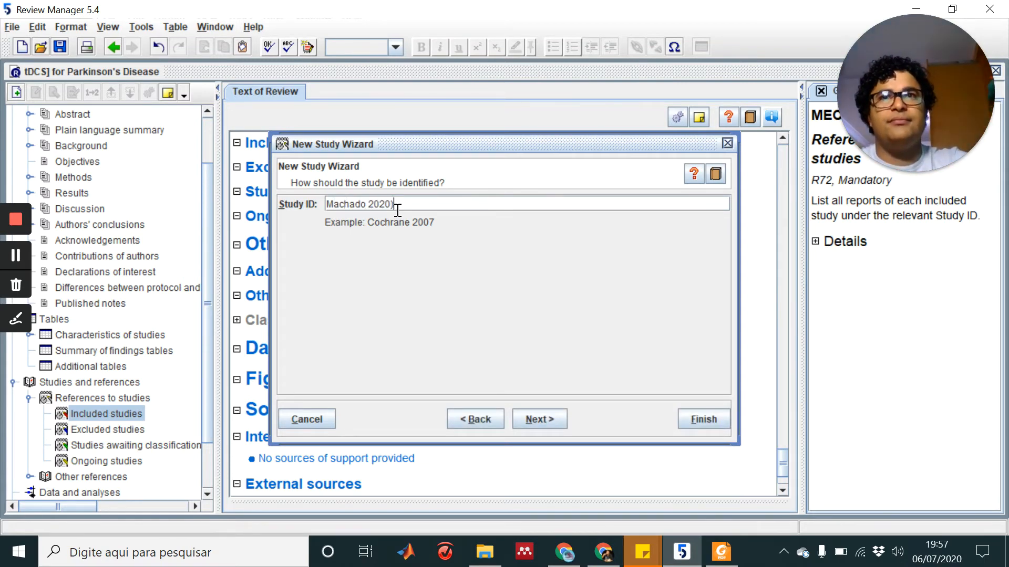
{"action": "key", "text": "Left"}
{"action": "key", "text": "Left"}
{"action": "key", "text": "Left"}
{"action": "key", "text": "Left"}
{"action": "key", "text": "Left"}
{"action": "type", "text": "("}
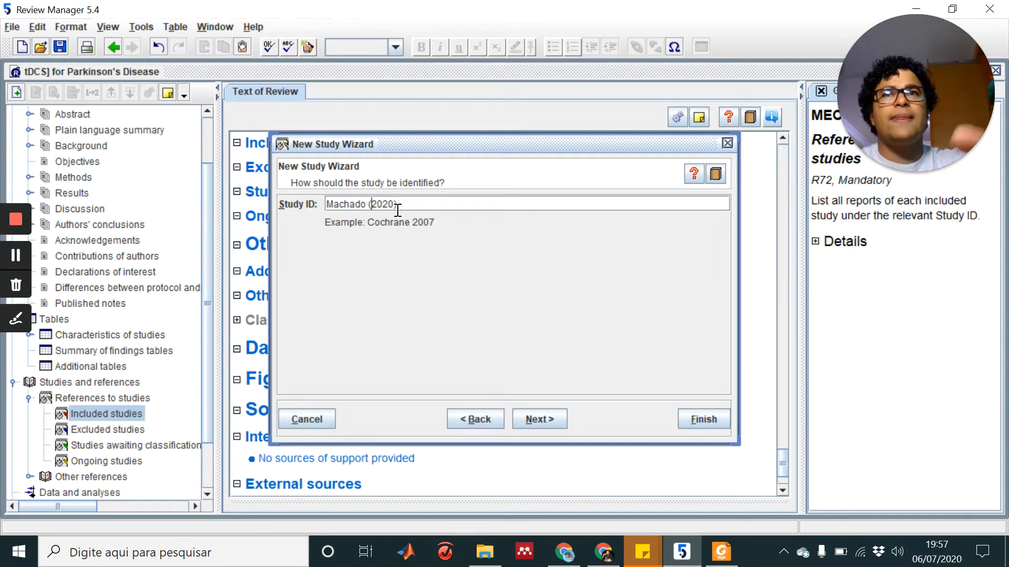
- Insert "et al." between the author's surname and (2020) in the Study ID and continue to the data source
{"action": "left_click", "coordinate": [545, 419]}
{"action": "left_click", "coordinate": [475, 419]}
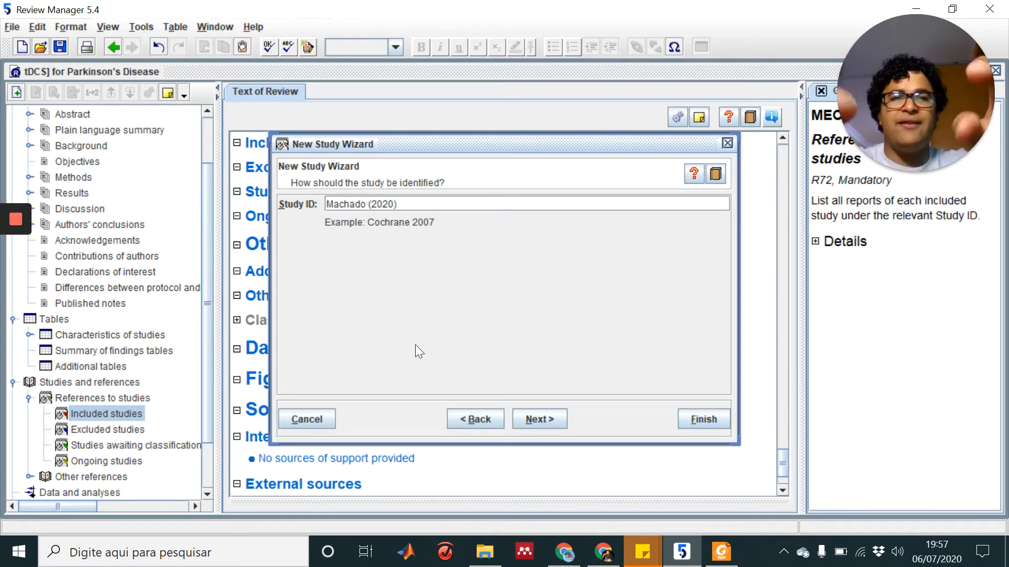
{"action": "type", "text": "et al."}
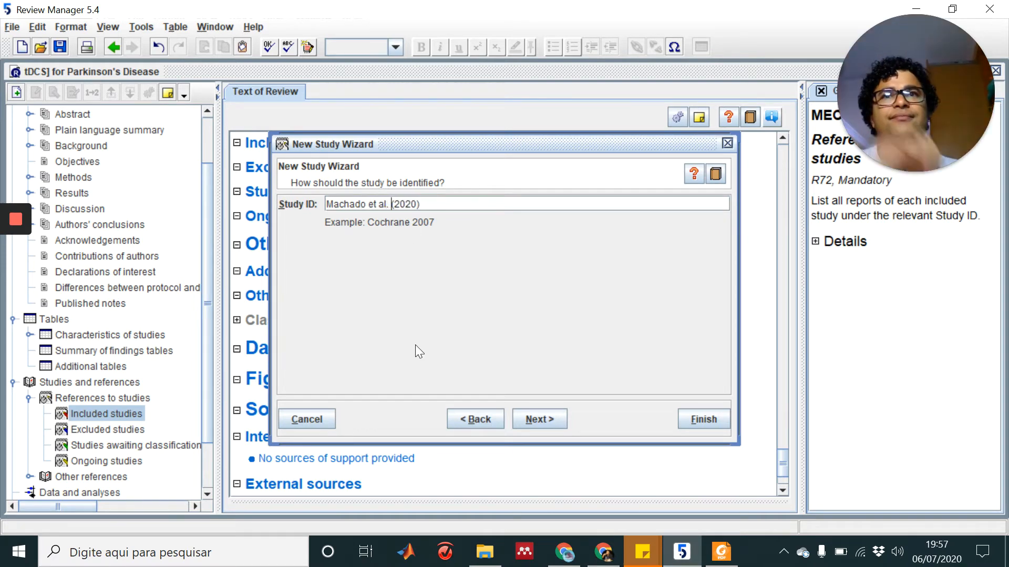
{"action": "left_click", "coordinate": [532, 420]}
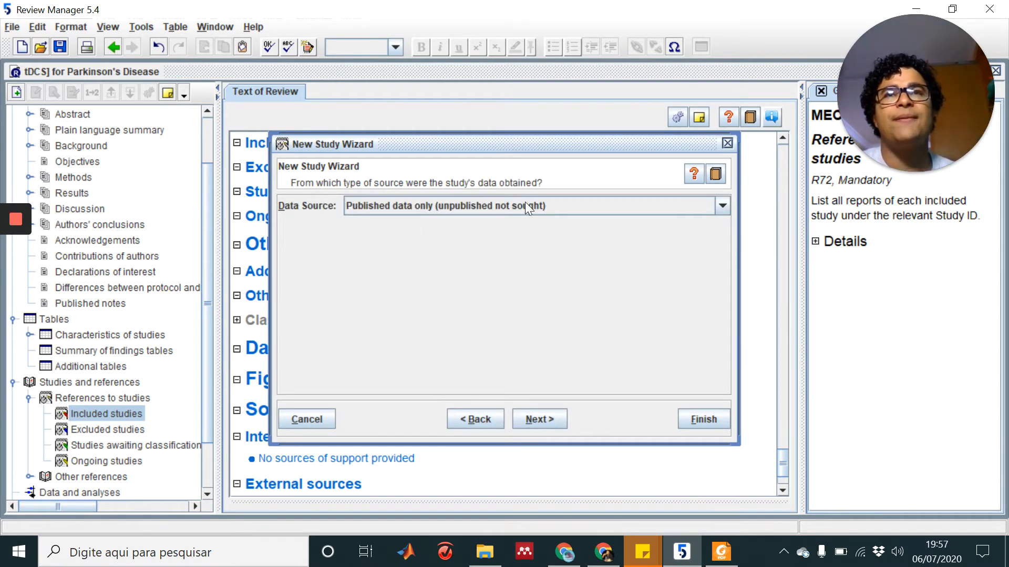
- Set the study's data source to Published data only (unpublished not sought) and its year to 2020
{"action": "left_click", "coordinate": [575, 199]}
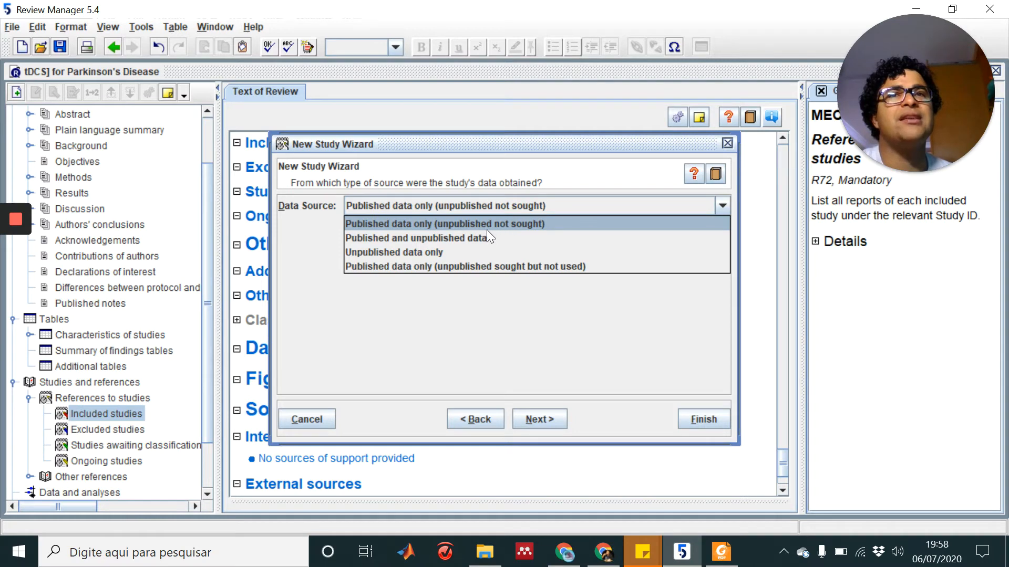
{"action": "left_click", "coordinate": [523, 222]}
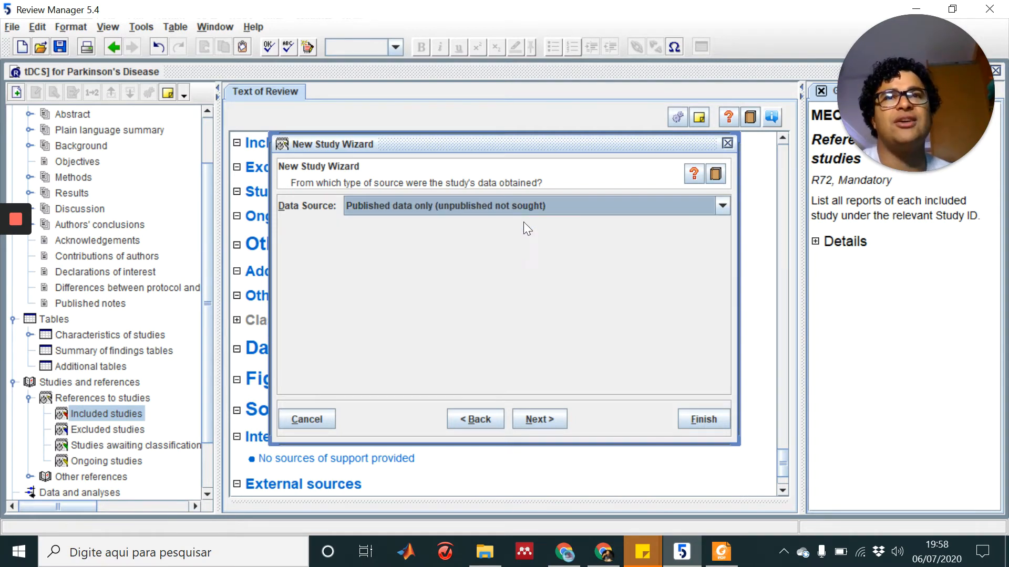
{"action": "left_click", "coordinate": [554, 417]}
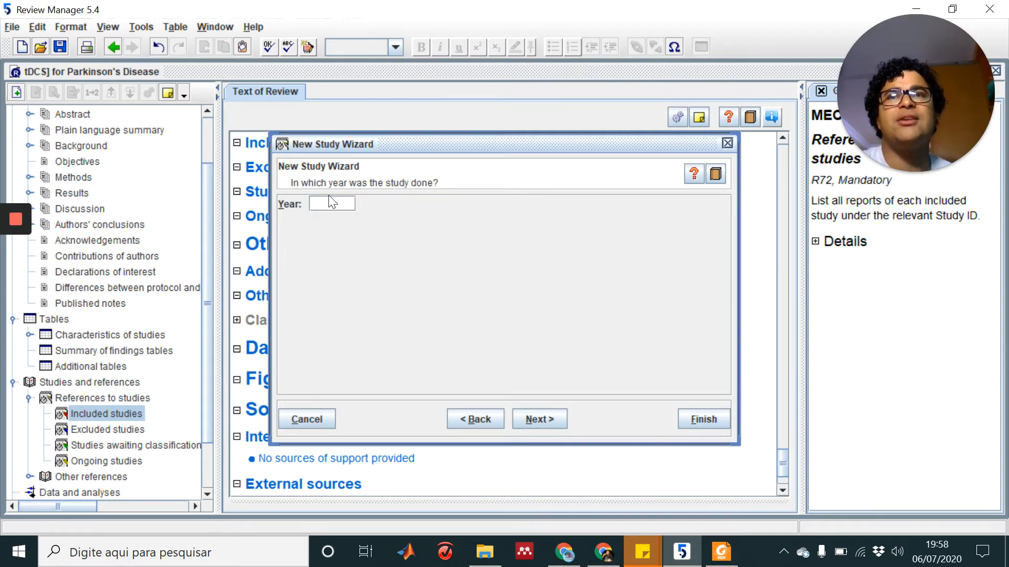
{"action": "type", "text": "20"}
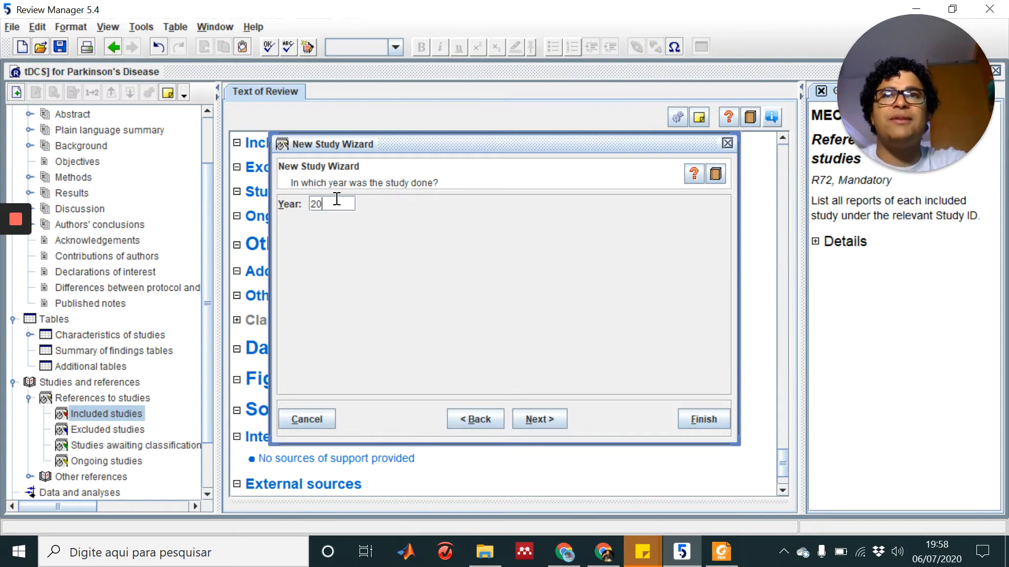
{"action": "type", "text": "20"}
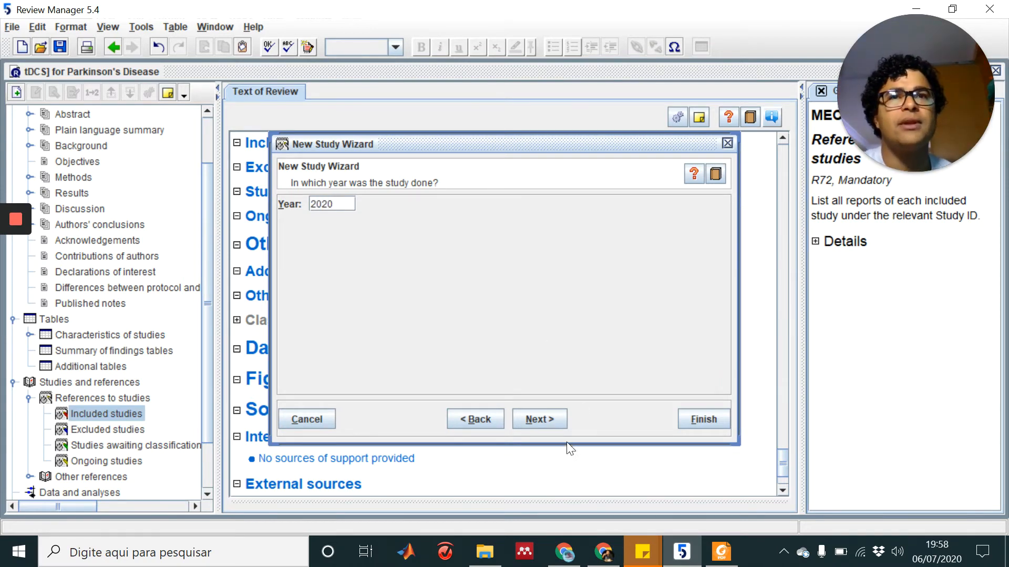
{"action": "left_click", "coordinate": [550, 415]}
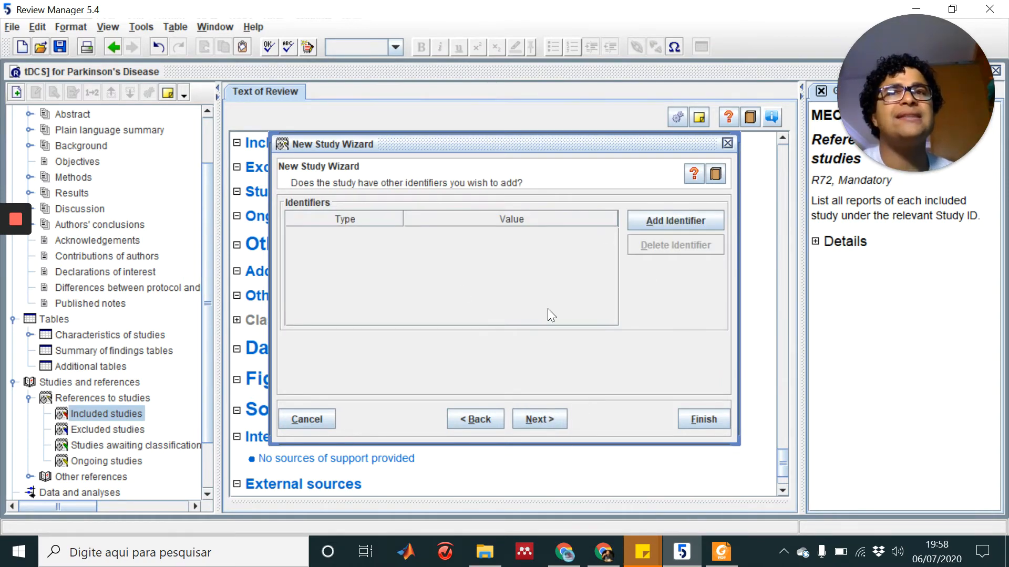
- Add an identifier of type DOI to the new study
{"action": "left_click", "coordinate": [686, 223]}
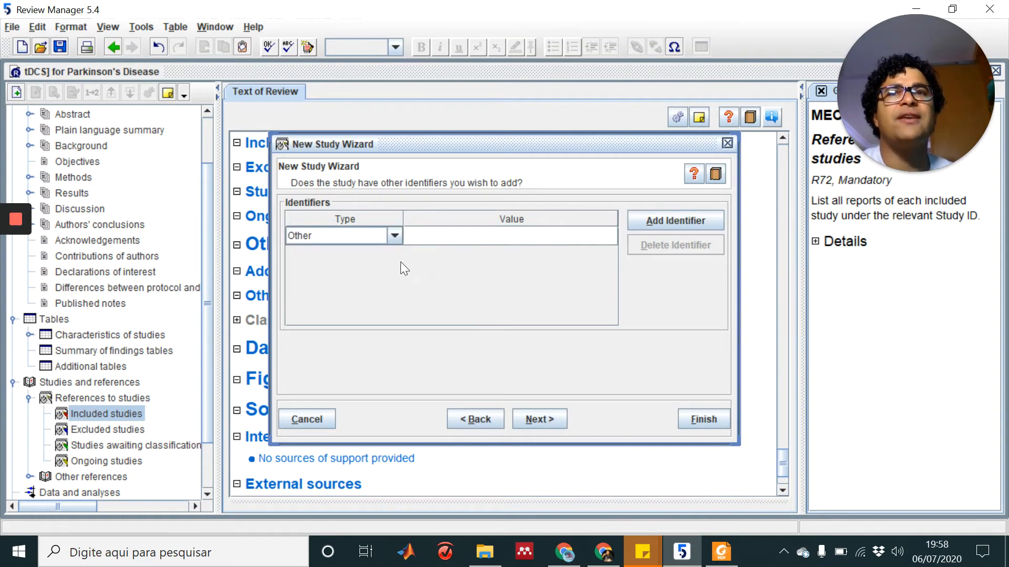
{"action": "left_click", "coordinate": [393, 236]}
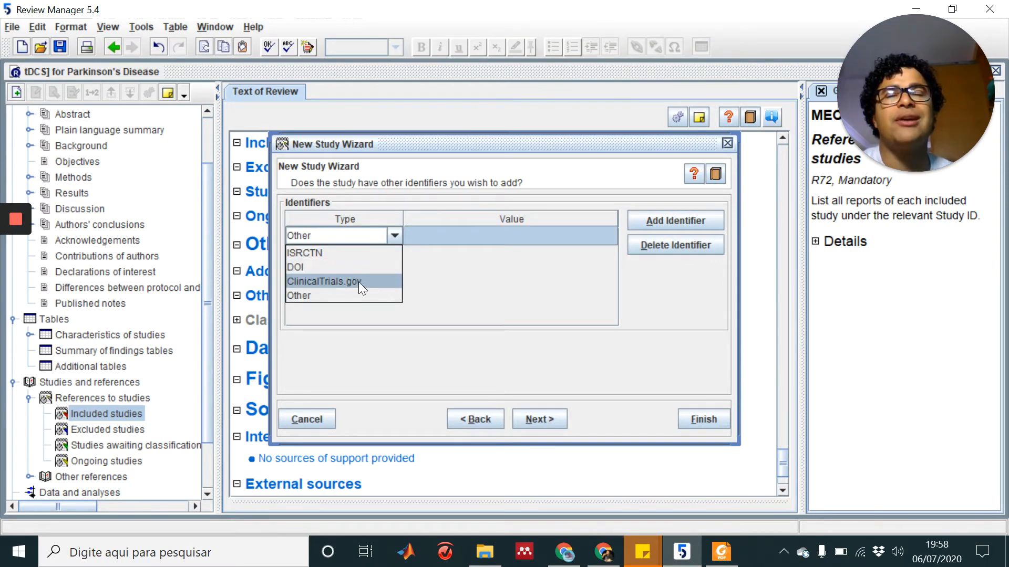
{"action": "left_click", "coordinate": [329, 271]}
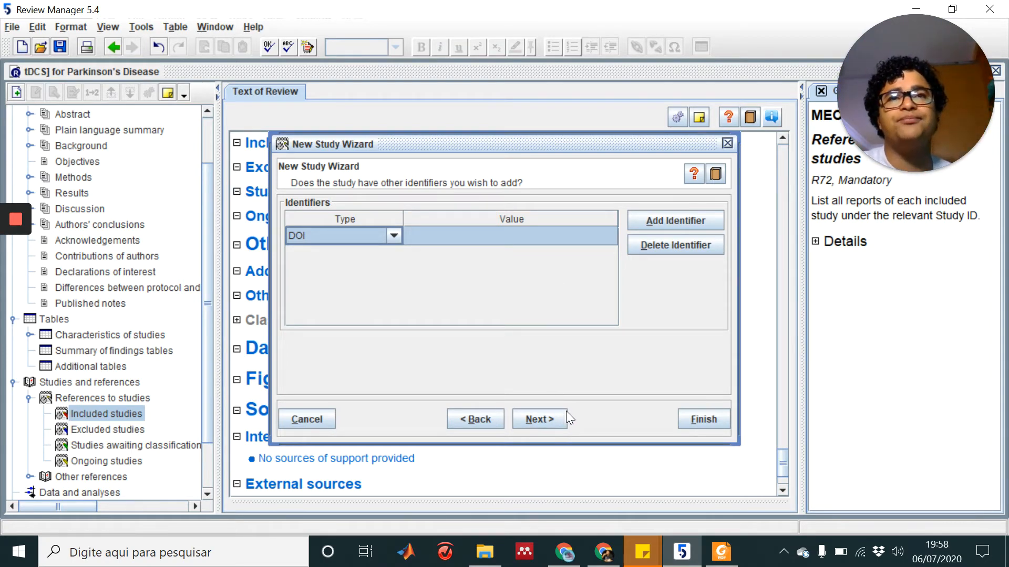
- Enter 423rgfgerterr5t as the study's DOI and complete the study with the option to add a reference for it
{"action": "left_click", "coordinate": [485, 235]}
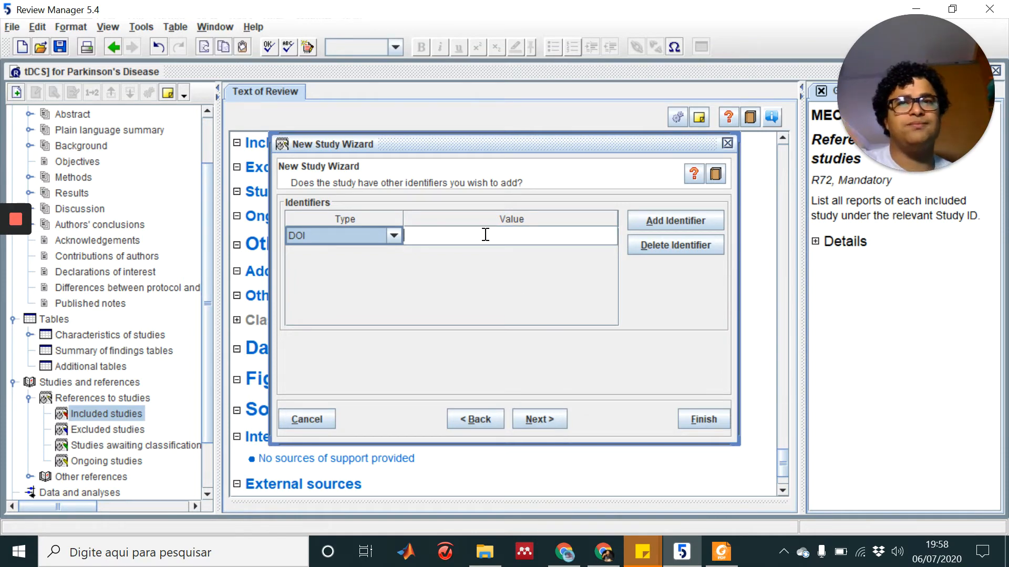
{"action": "type", "text": "423rgfgerterr5t"}
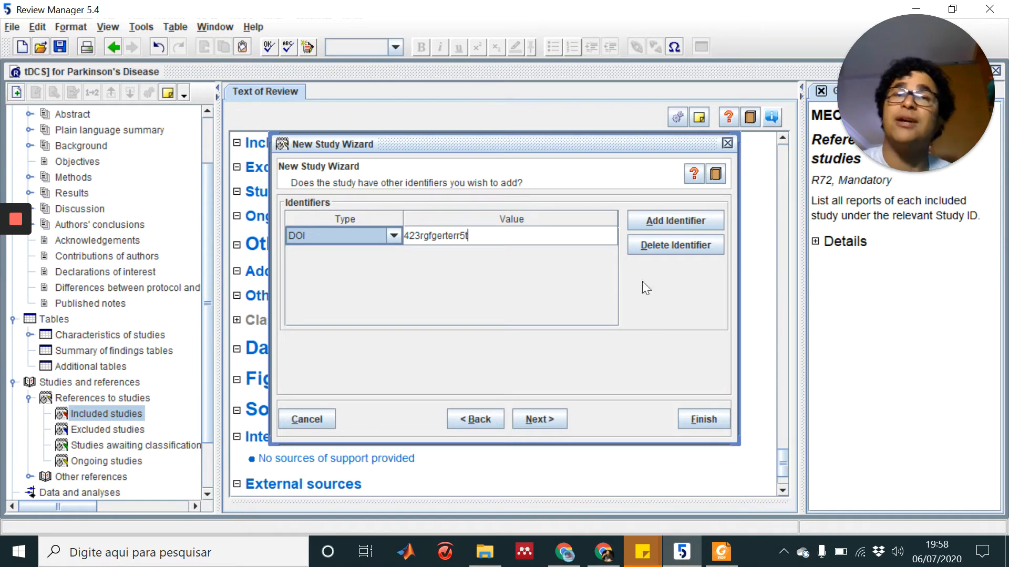
{"action": "left_click", "coordinate": [533, 417]}
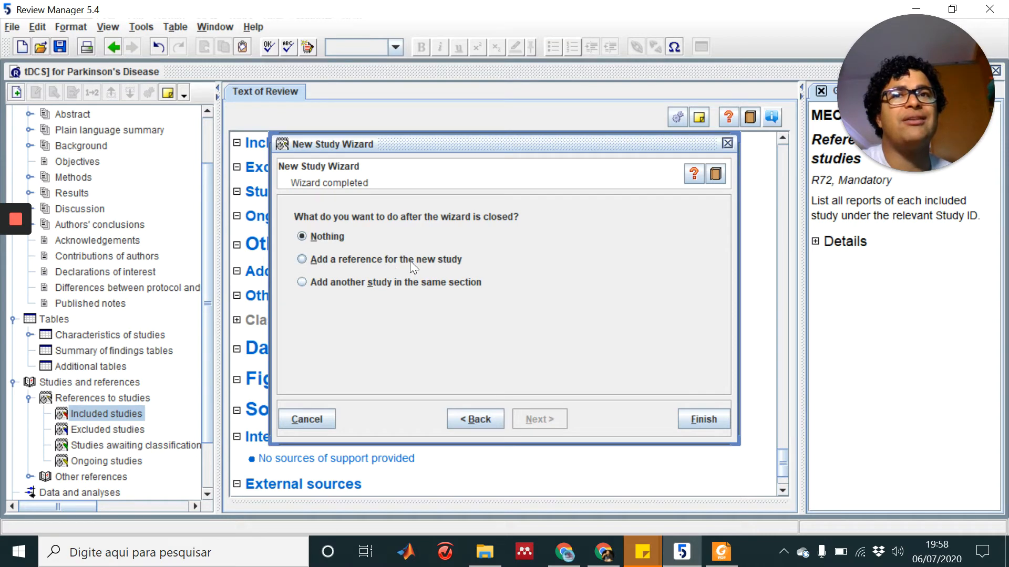
{"action": "left_click", "coordinate": [393, 264]}
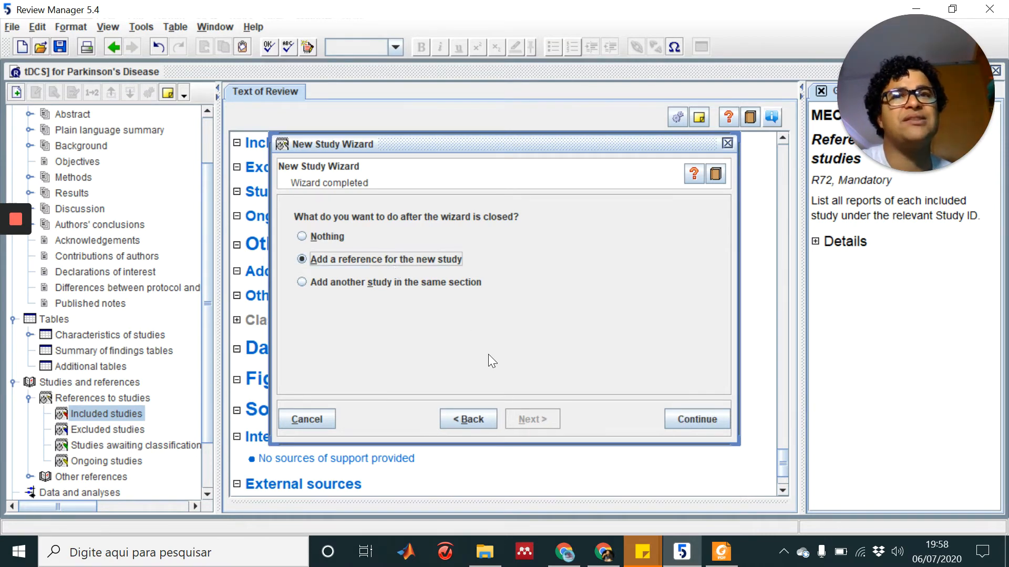
{"action": "left_click", "coordinate": [689, 416]}
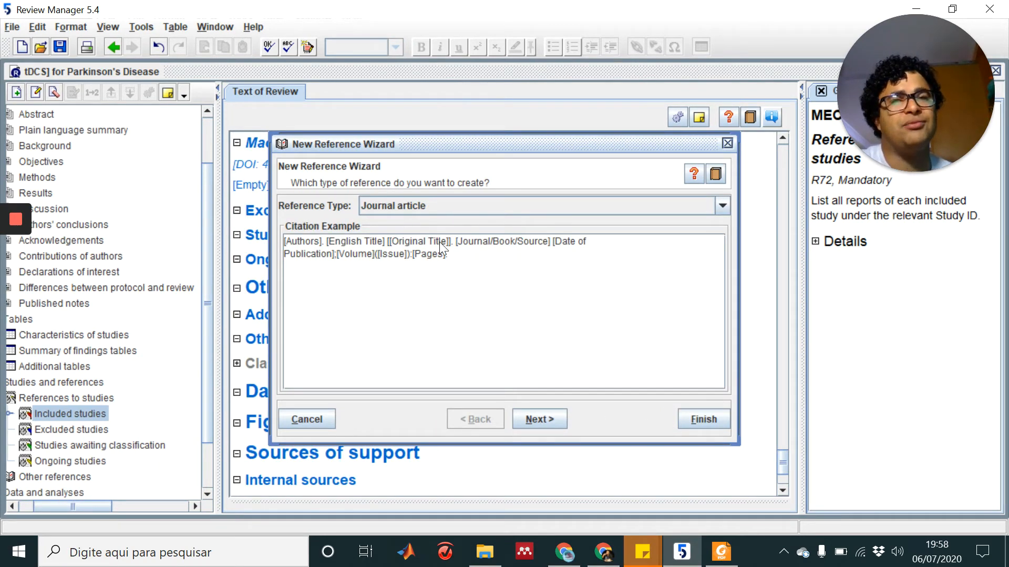
- Proceed with Journal article as the reference type and look over the citation fields it consists of
{"action": "left_click", "coordinate": [553, 418]}
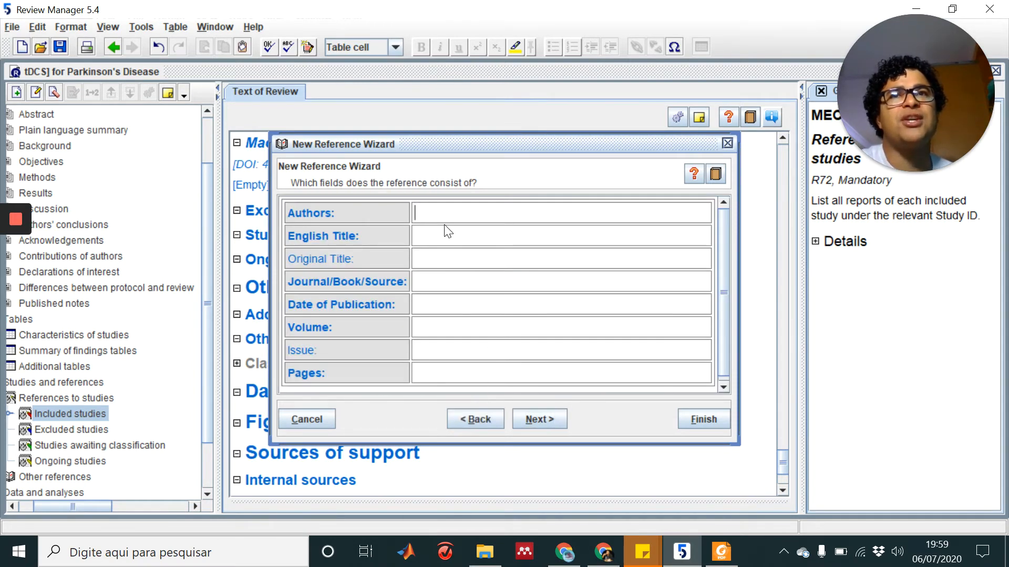
{"action": "left_click", "coordinate": [426, 221]}
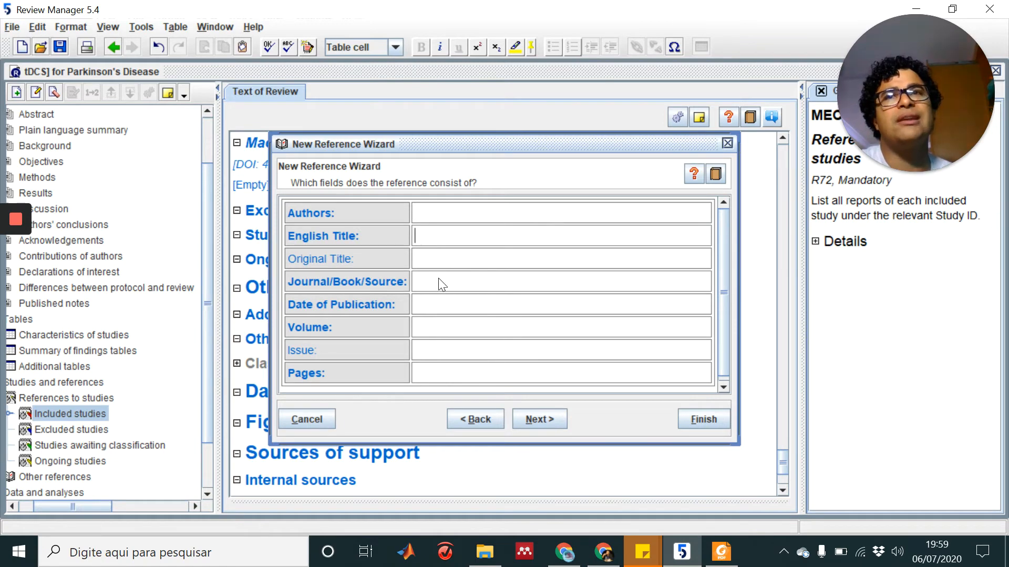
{"action": "left_click", "coordinate": [430, 255]}
{"action": "left_click", "coordinate": [440, 279]}
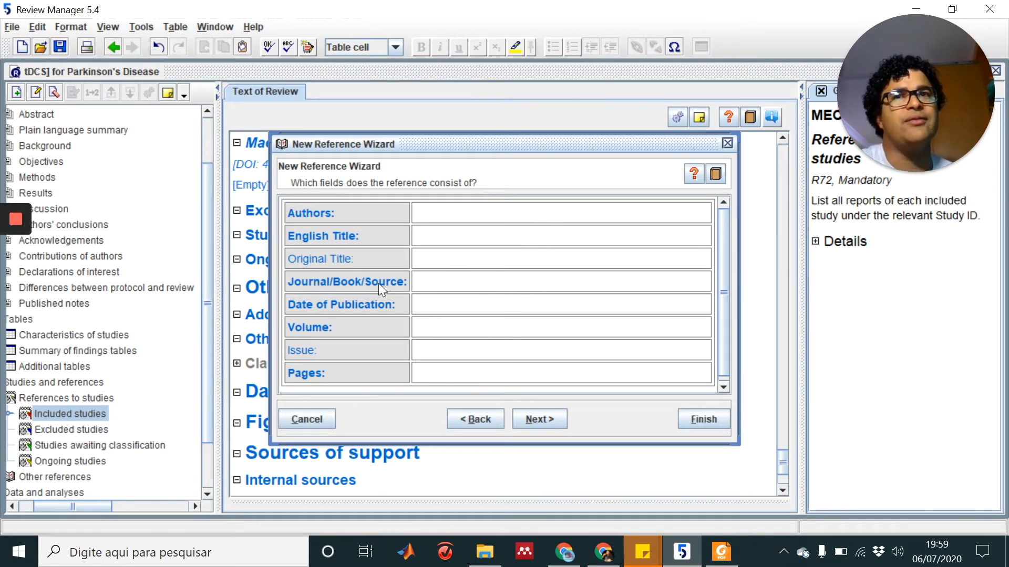
{"action": "left_click", "coordinate": [405, 324]}
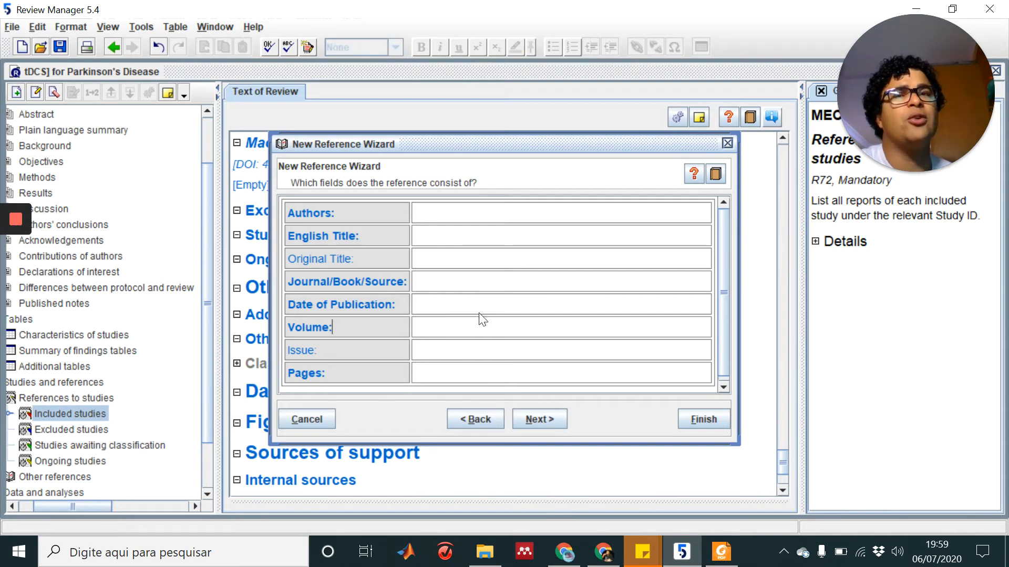
{"action": "scroll", "coordinate": [482, 318], "scroll_direction": "down", "scroll_amount": 1}
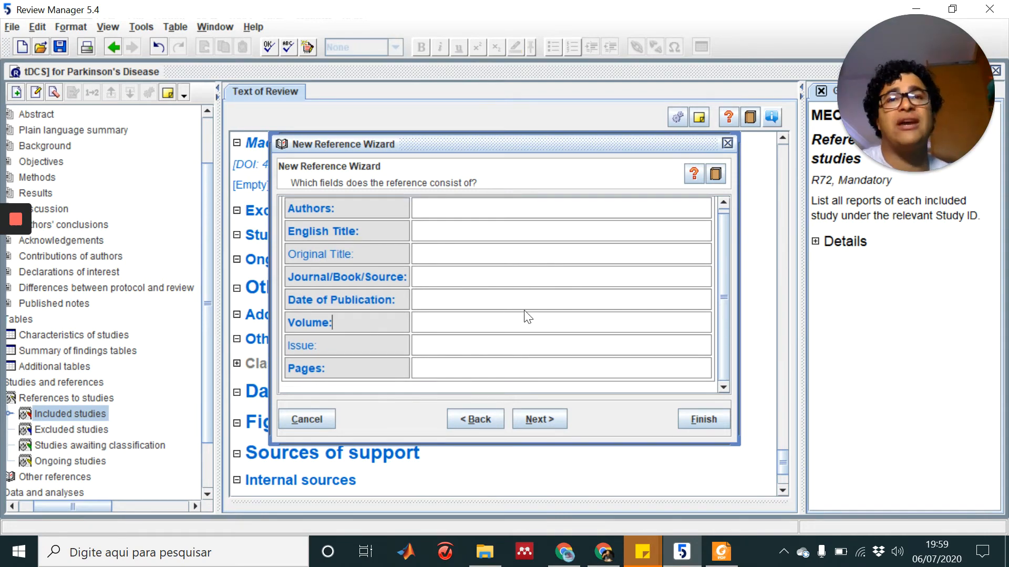
{"action": "scroll", "coordinate": [515, 290], "scroll_direction": "up", "scroll_amount": 1}
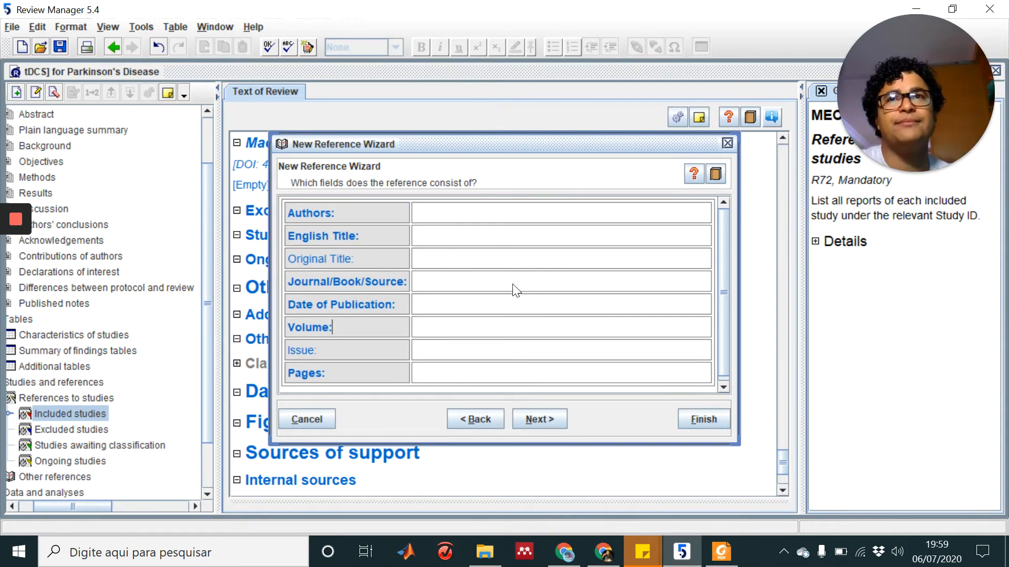
- Enter the author's surname followed by "et al." as the reference's authors and sjvnvj as its English title
{"action": "left_click", "coordinate": [481, 211]}
{"action": "type", "text": "Machad"}
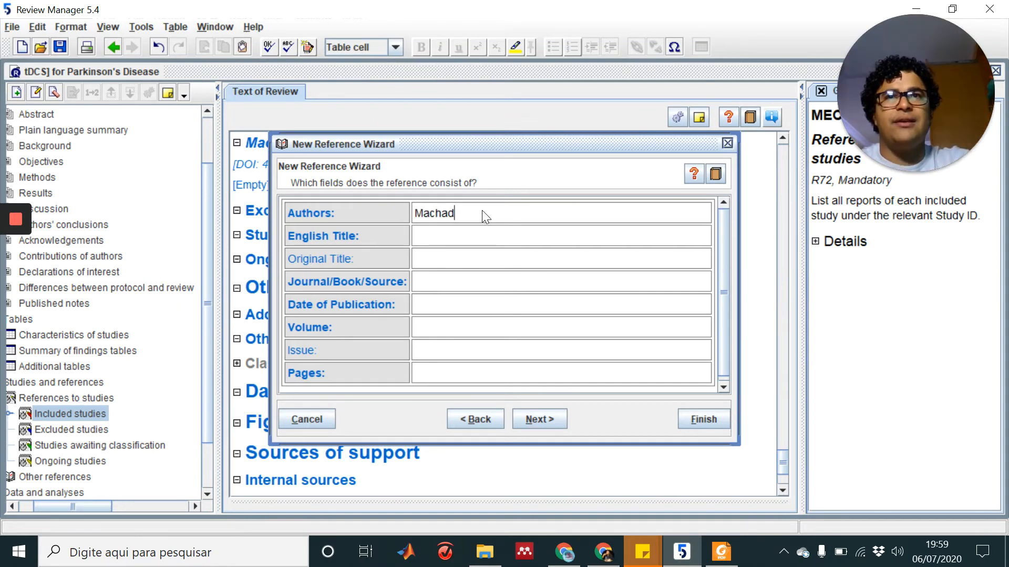
{"action": "type", "text": "o et "}
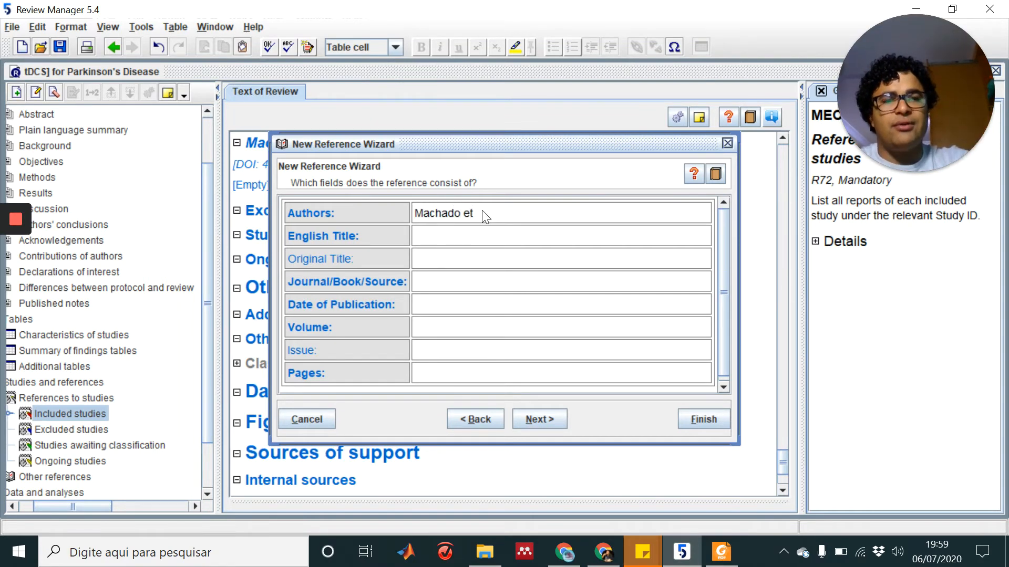
{"action": "type", "text": "a"}
{"action": "key", "text": "Tab"}
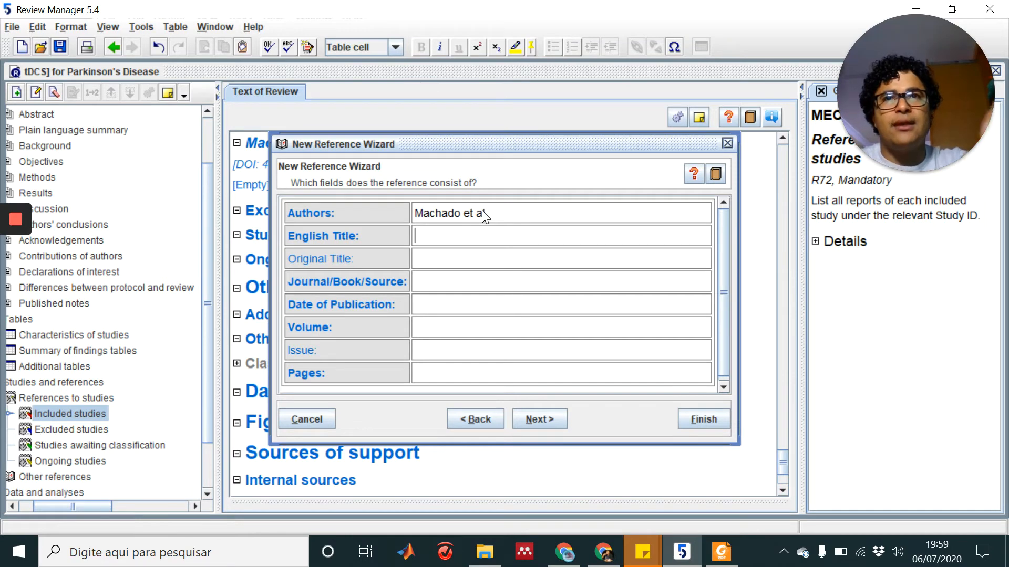
{"action": "type", "text": "sjvnvj"}
{"action": "key", "text": "Tab"}
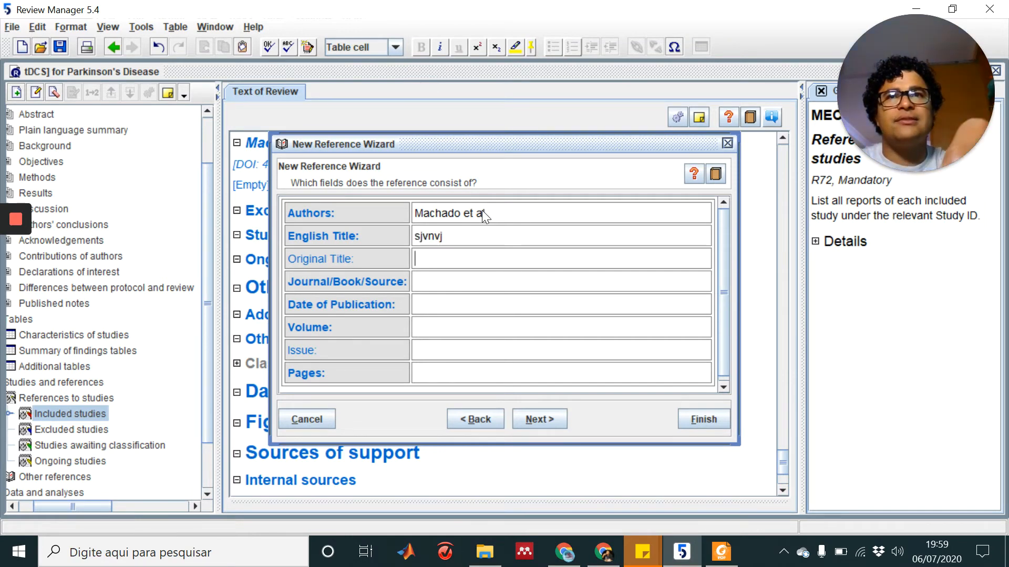
- Leave the original title empty and set the reference's source to Journal of Science and its publication date to 2020
{"action": "key", "text": "Tab"}
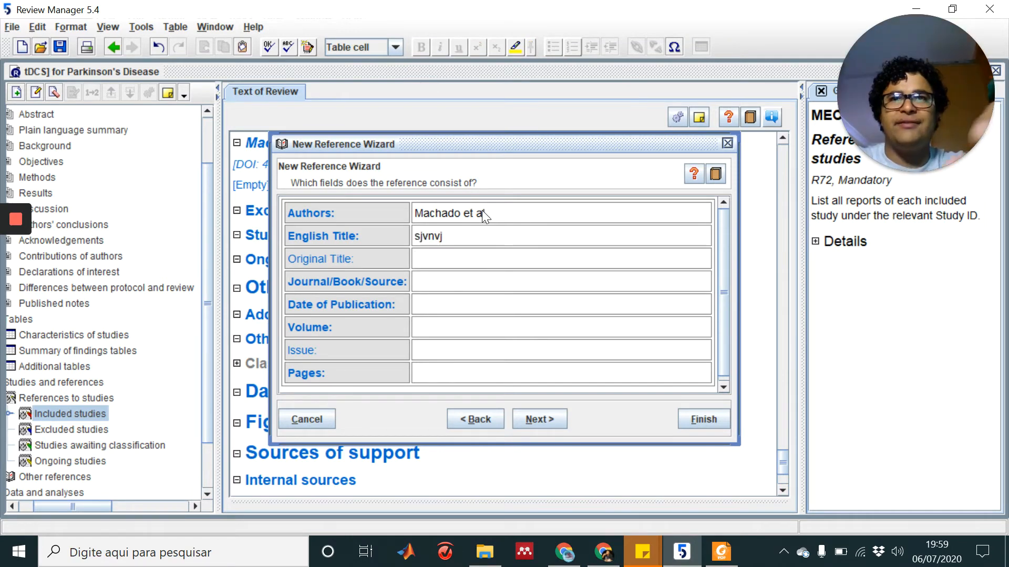
{"action": "type", "text": "Journal"}
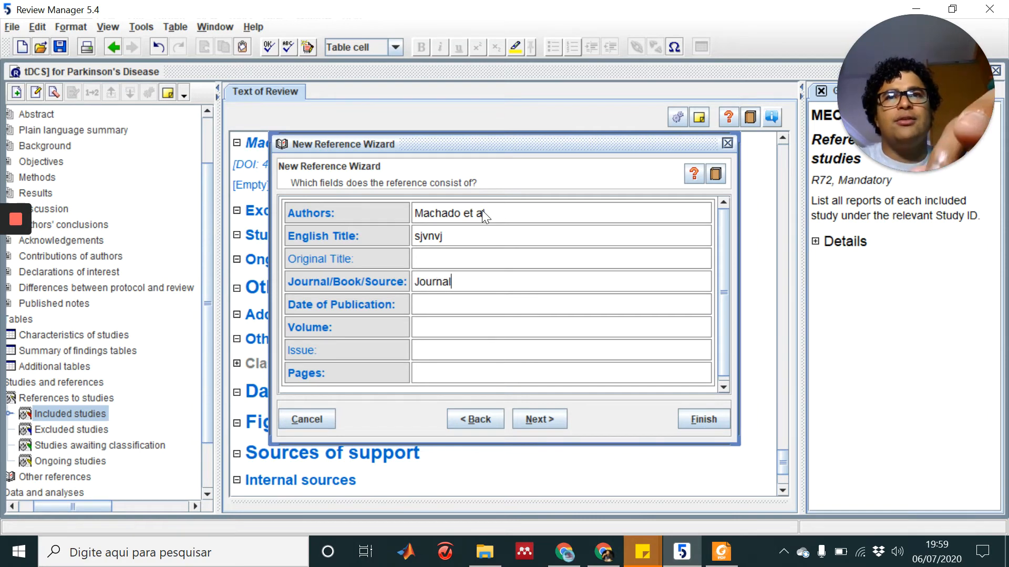
{"action": "type", "text": " of"}
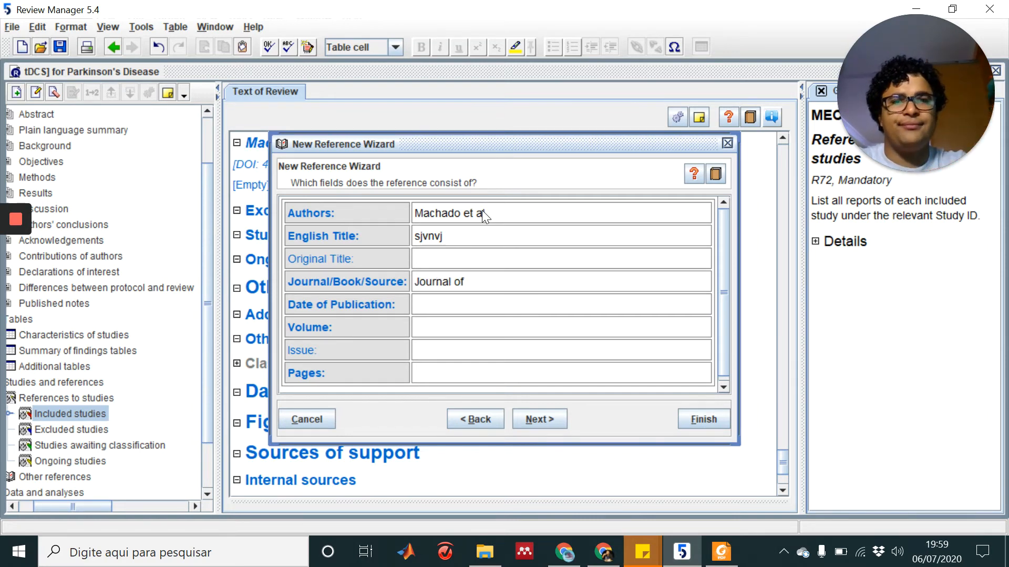
{"action": "type", "text": " Science"}
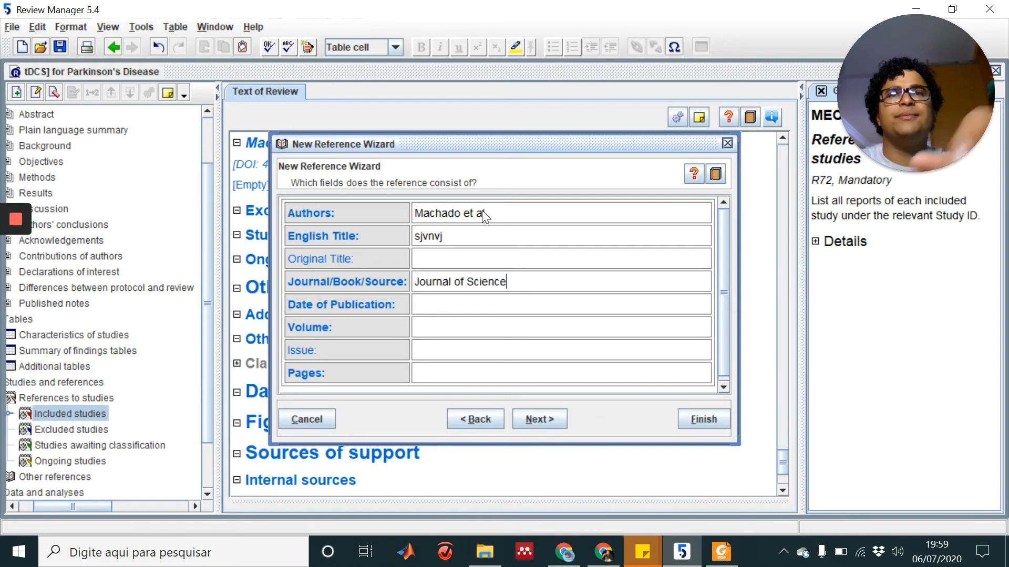
{"action": "left_click", "coordinate": [488, 304]}
{"action": "type", "text": "2020"}
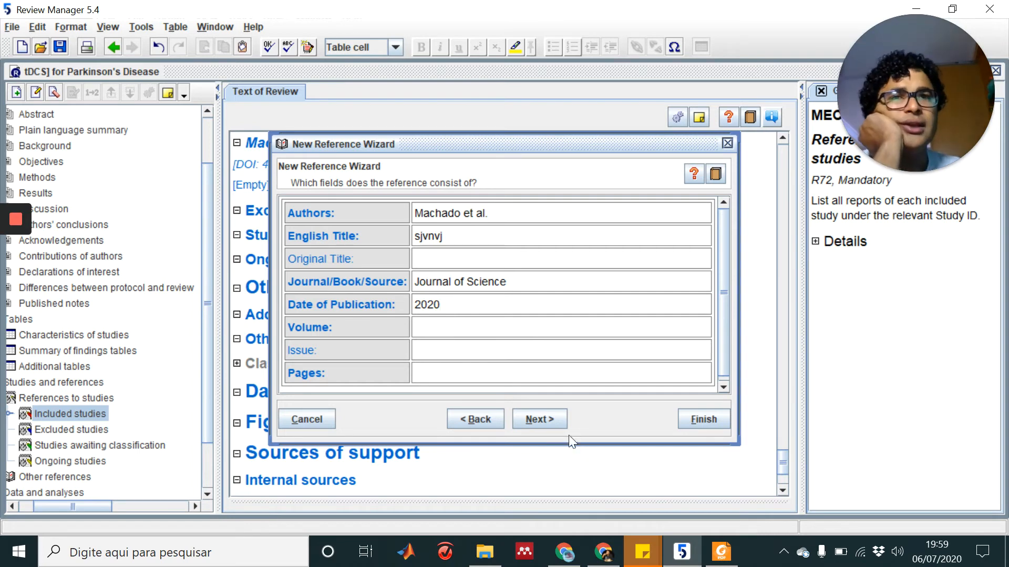
- Add an identifier of type Other without a value to the reference and finish creating it
{"action": "left_click", "coordinate": [550, 421]}
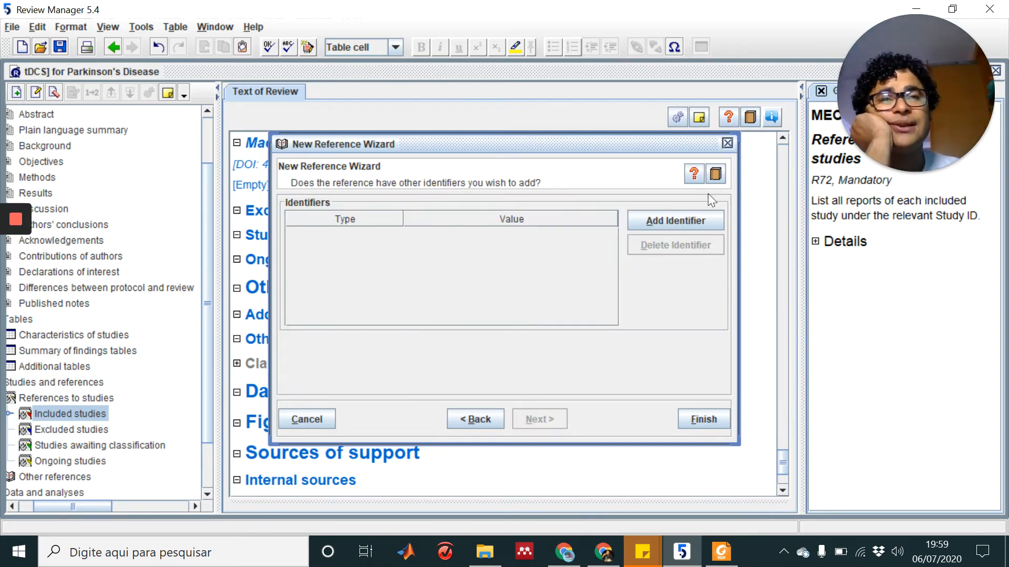
{"action": "left_click", "coordinate": [685, 220]}
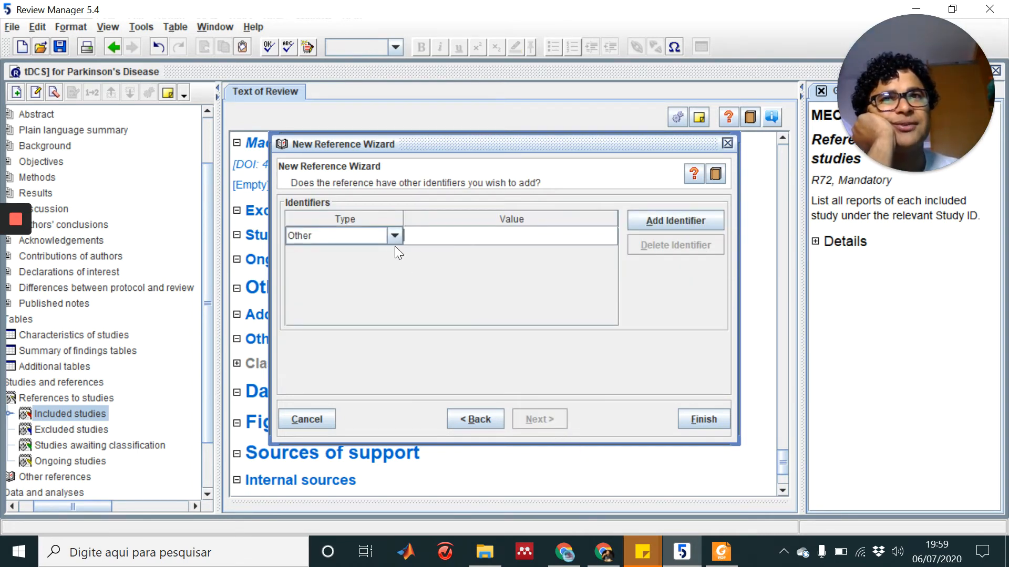
{"action": "left_click", "coordinate": [702, 418]}
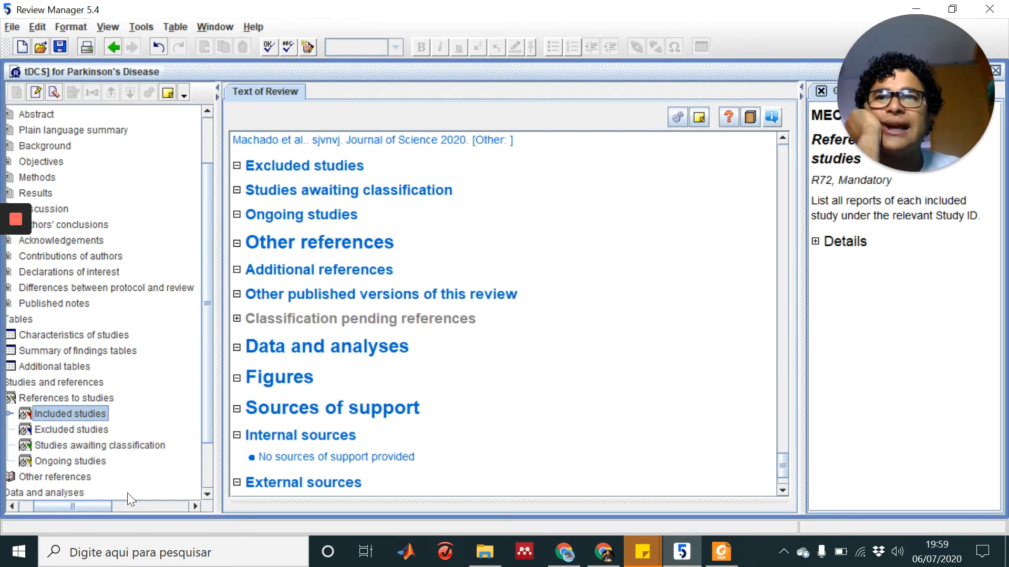
- Examine the new study and its reference under Included studies in the outline and in the review text
{"action": "left_click_drag", "start_coordinate": [74, 506], "coordinate": [59, 505]}
{"action": "left_click", "coordinate": [46, 414]}
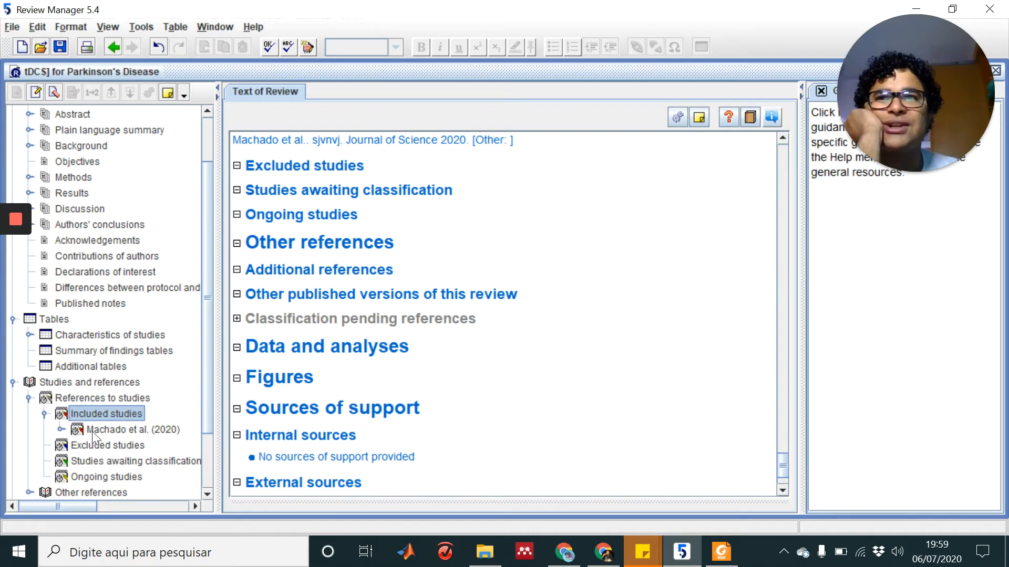
{"action": "left_click", "coordinate": [62, 429]}
{"action": "left_click", "coordinate": [96, 447]}
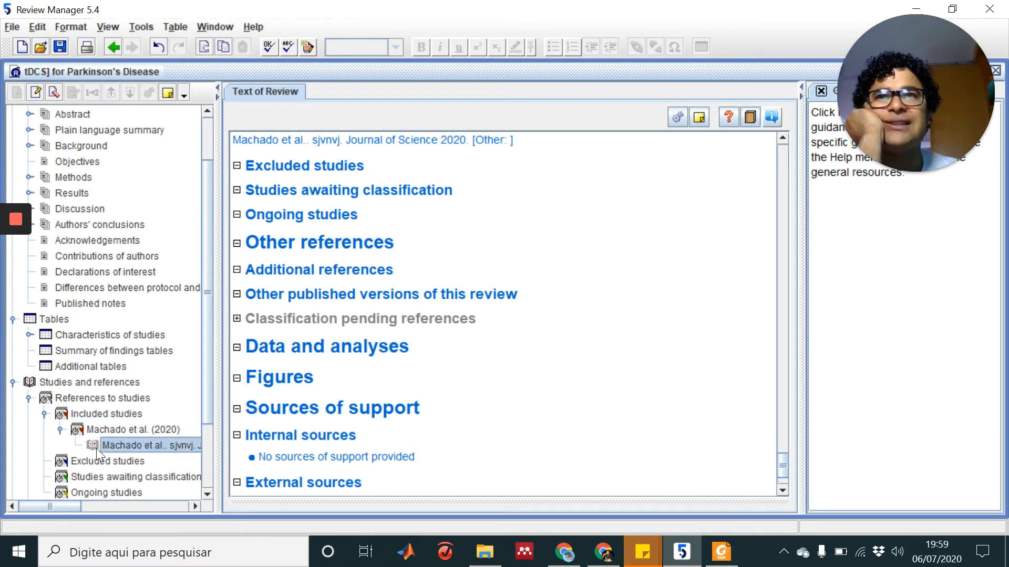
{"action": "double_click", "coordinate": [62, 418]}
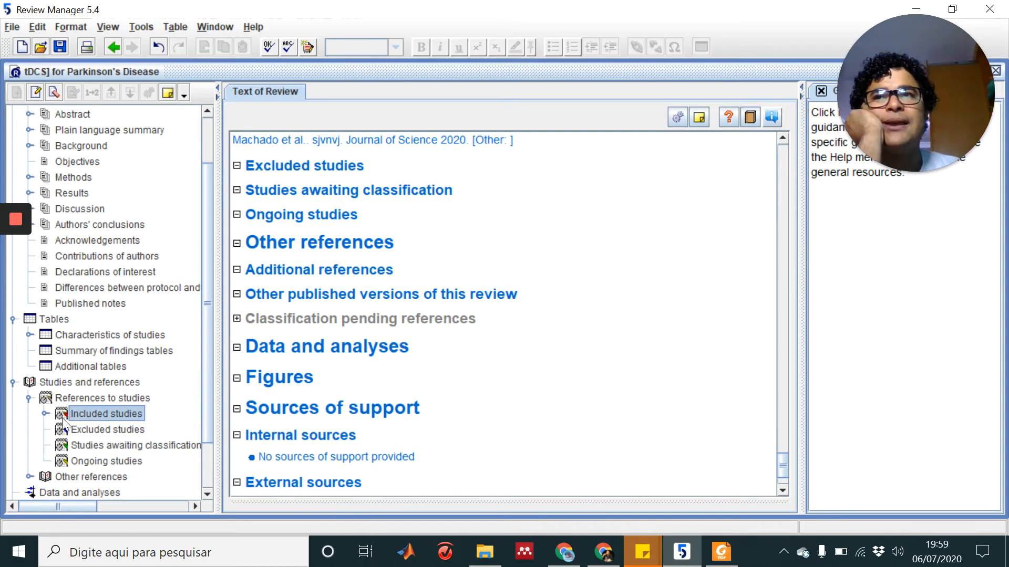
{"action": "left_click", "coordinate": [89, 398]}
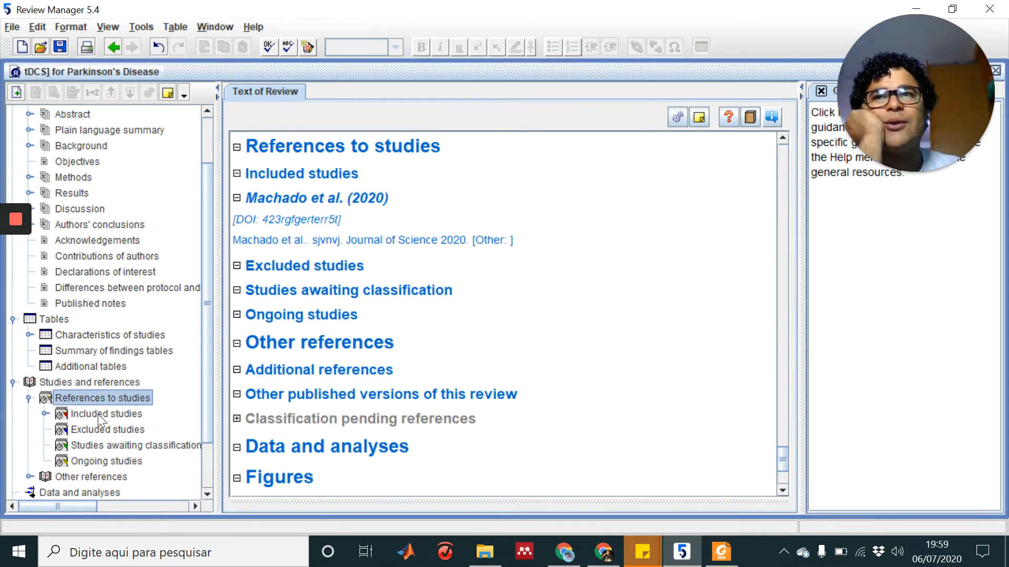
- Add another study under Included studies, entering a different author's surname followed by "et al. 2018" as the Study ID
{"action": "left_click", "coordinate": [98, 414]}
{"action": "right_click", "coordinate": [97, 413]}
{"action": "left_click", "coordinate": [121, 423]}
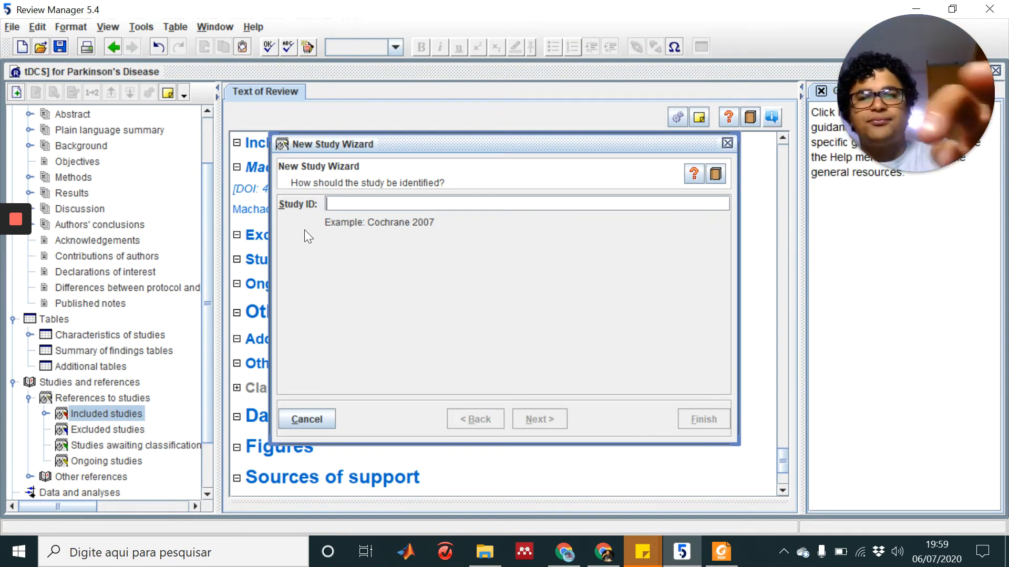
{"action": "type", "text": "Mach"}
{"action": "key", "text": "BackSpace"}
{"action": "key", "text": "BackSpace"}
{"action": "key", "text": "BackSpace"}
{"action": "key", "text": "BackSpace"}
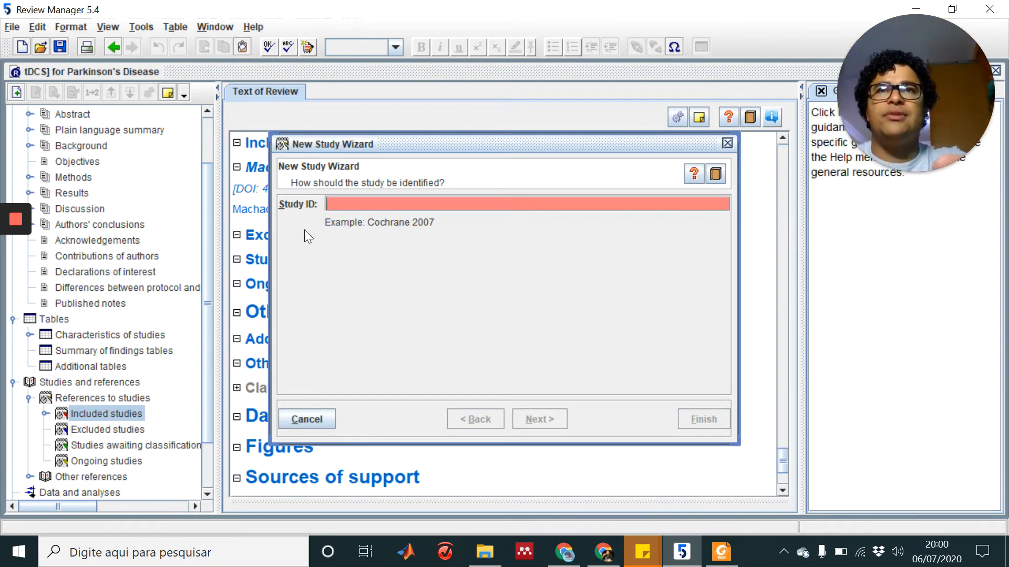
{"action": "type", "text": "Lima"}
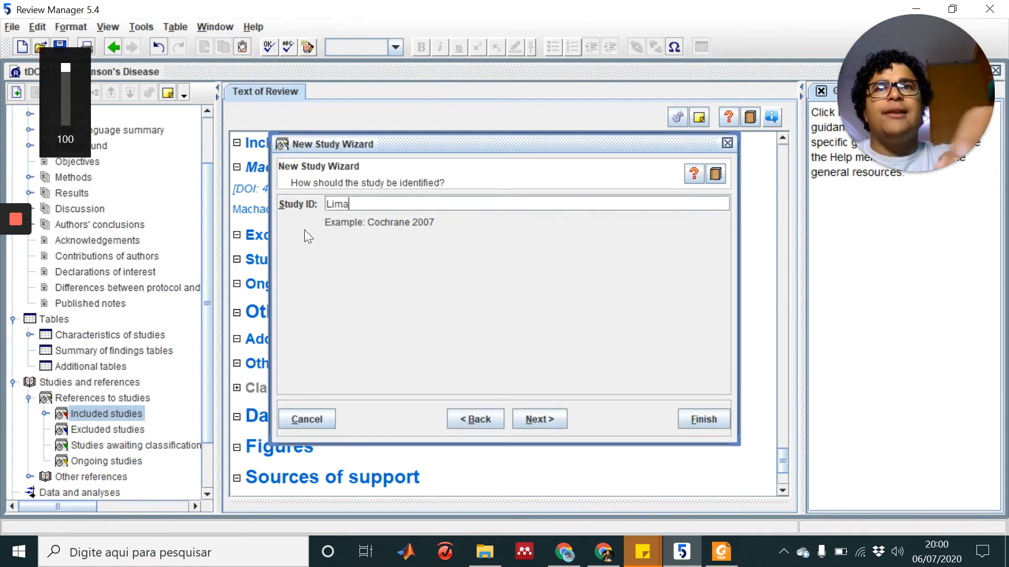
{"action": "type", "text": " et a"}
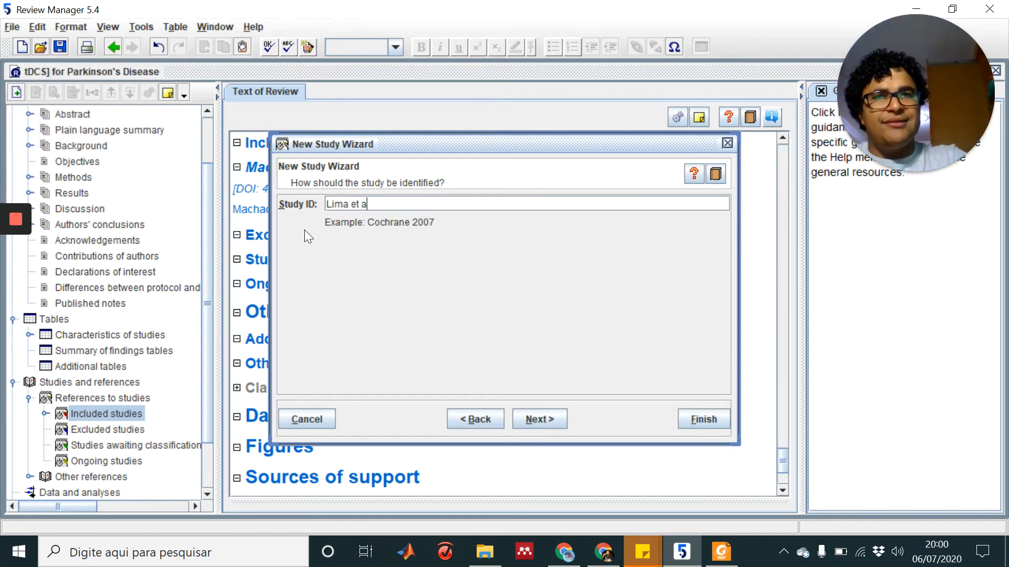
{"action": "type", "text": "l."}
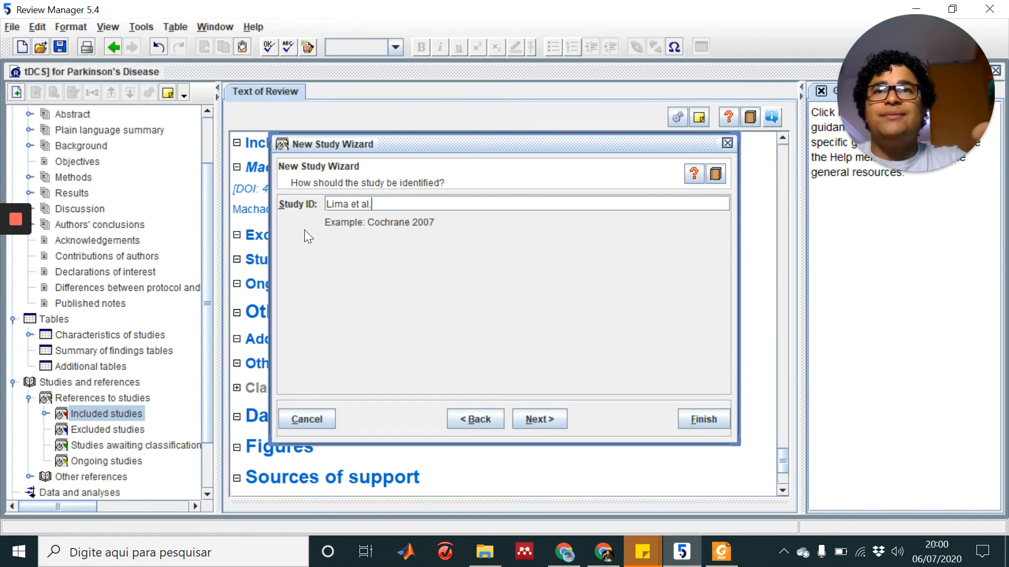
{"action": "type", "text": " 2018"}
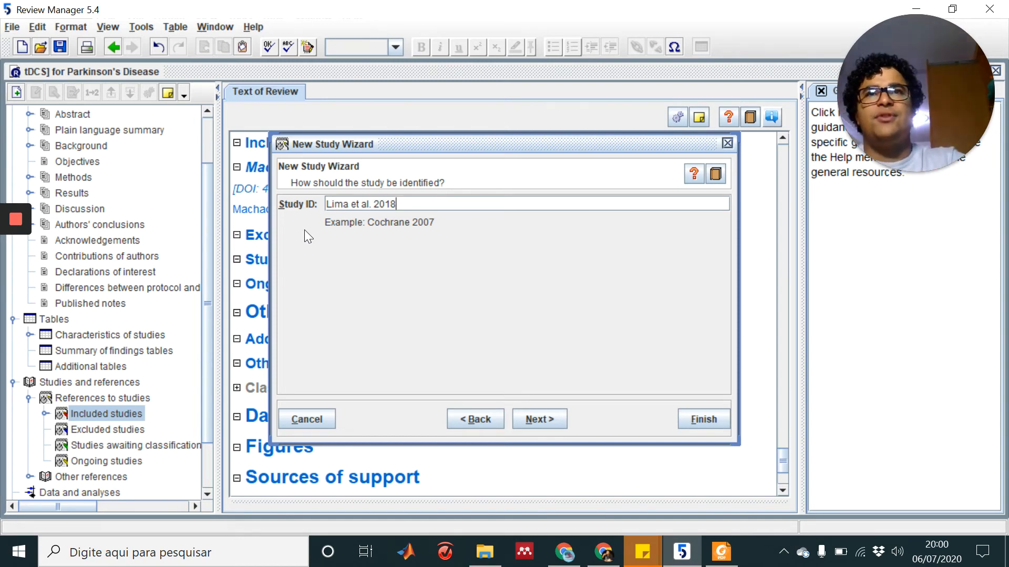
- Enclose the year 2018 in parentheses in the new study's Study ID
{"action": "key", "text": "Left"}
{"action": "key", "text": "Left"}
{"action": "key", "text": "Left"}
{"action": "key", "text": "Left"}
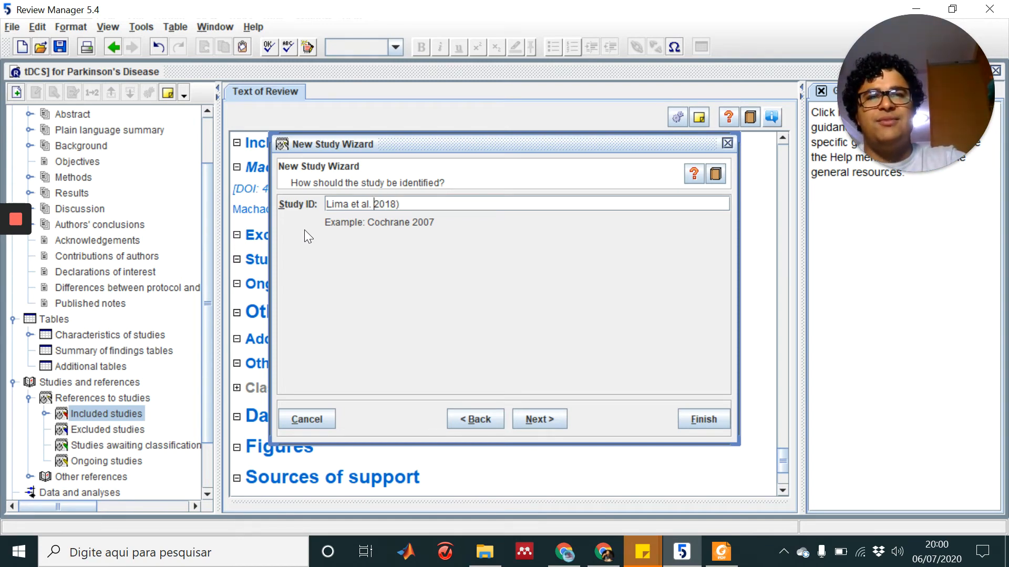
{"action": "type", "text": "("}
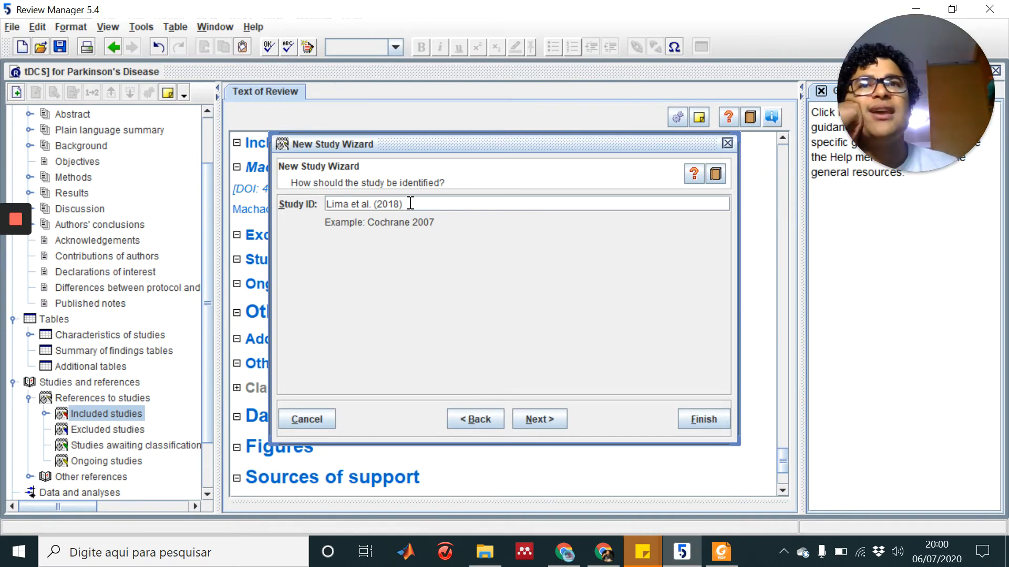
- Accept published data only (unpublished not sought) as the new study's data source and set its year to 2018
{"action": "left_click_drag", "start_coordinate": [411, 204], "coordinate": [248, 199]}
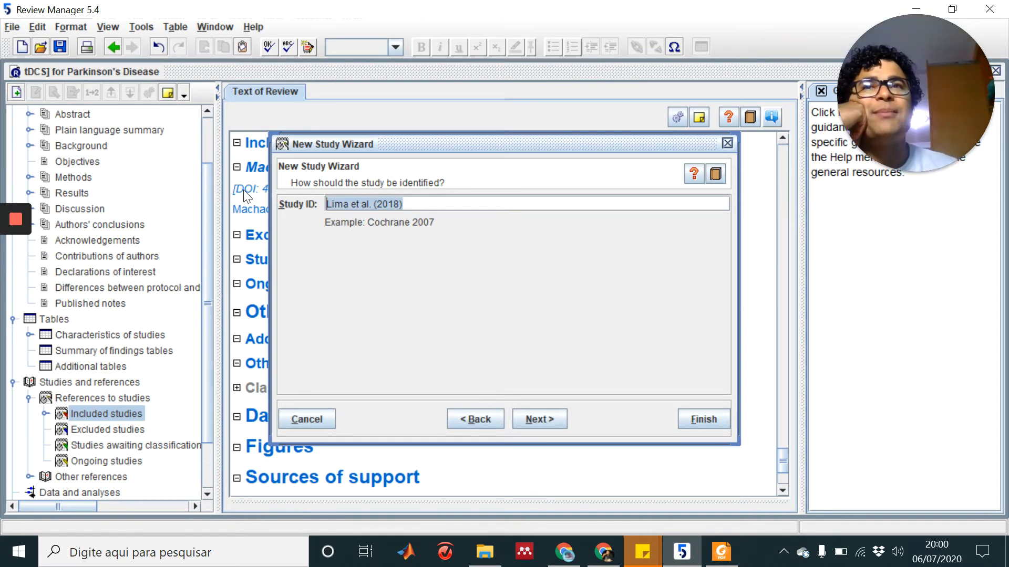
{"action": "left_click", "coordinate": [541, 420]}
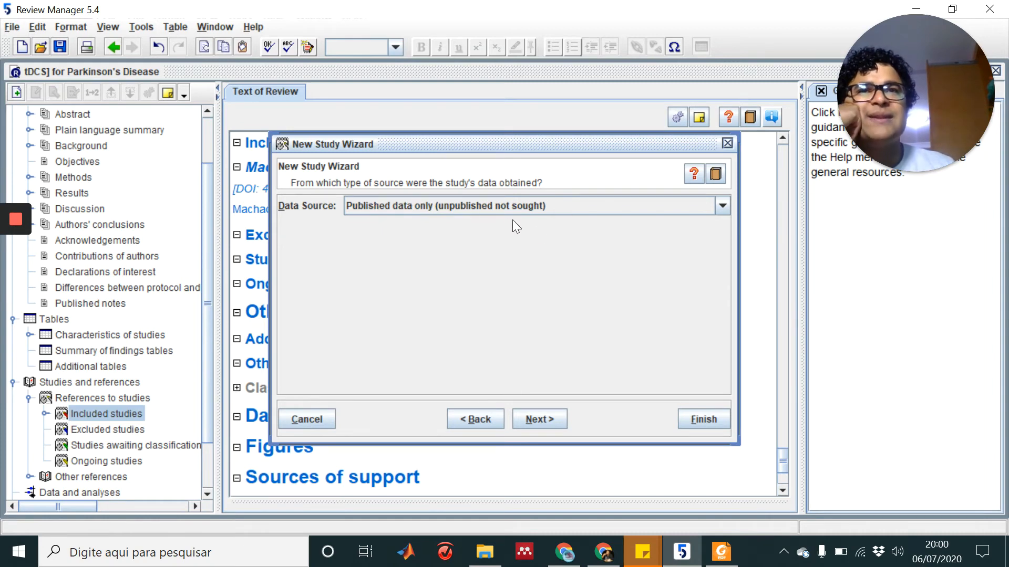
{"action": "left_click", "coordinate": [541, 421]}
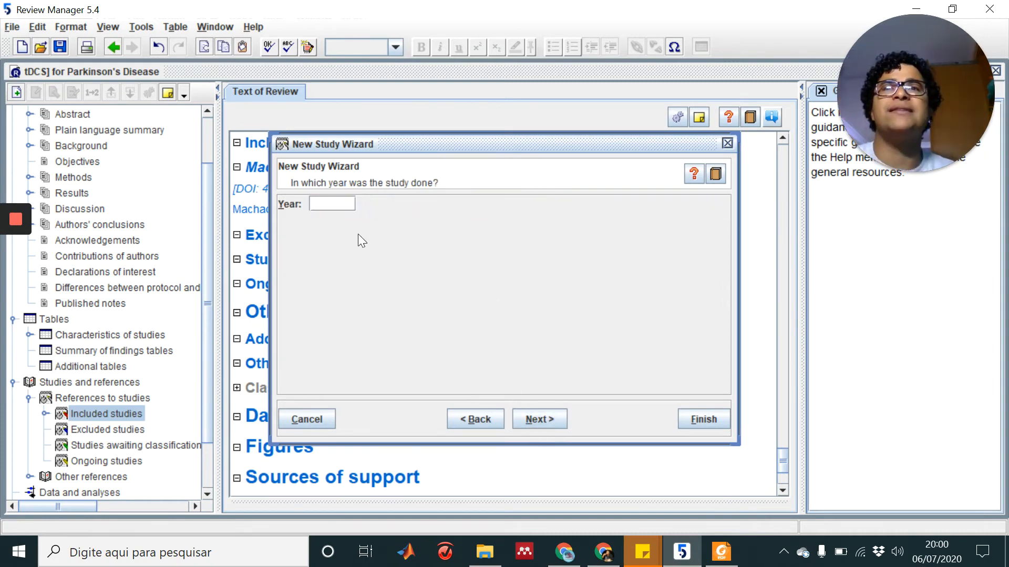
{"action": "left_click", "coordinate": [337, 205]}
{"action": "type", "text": "2018"}
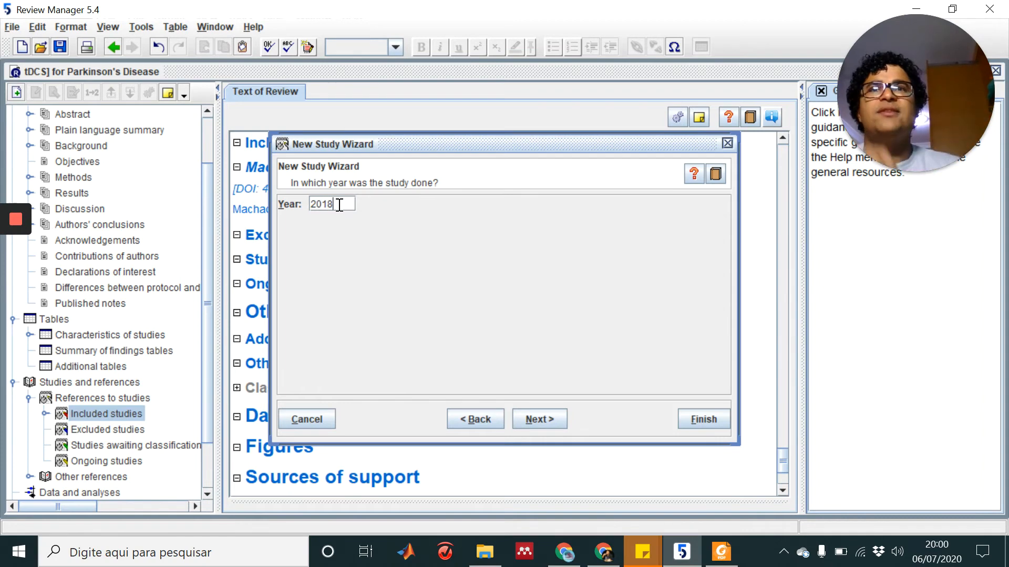
{"action": "left_click", "coordinate": [538, 421]}
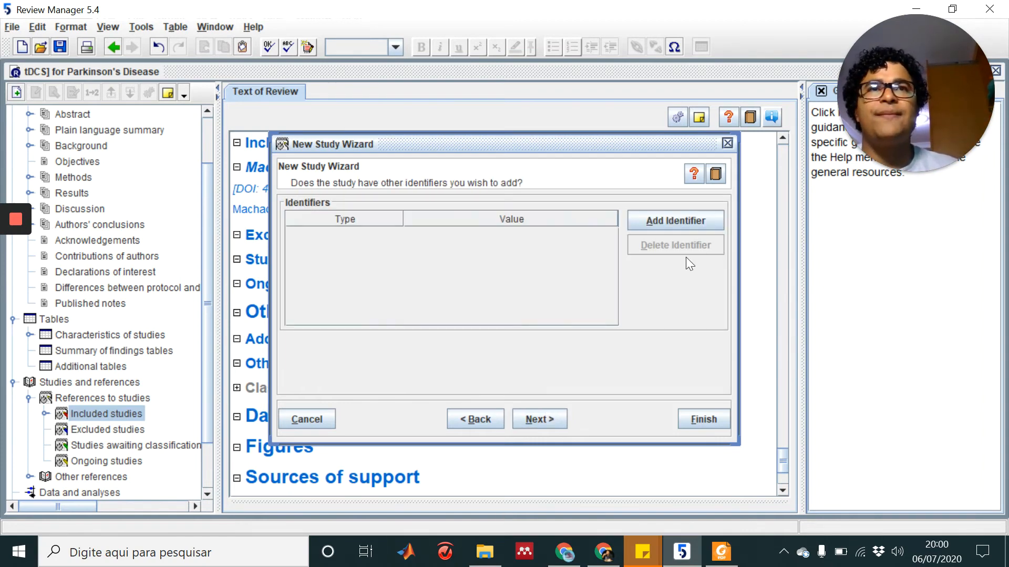
- Complete the 2018 study without identifiers, choosing to add another study in the same section
{"action": "left_click", "coordinate": [544, 424]}
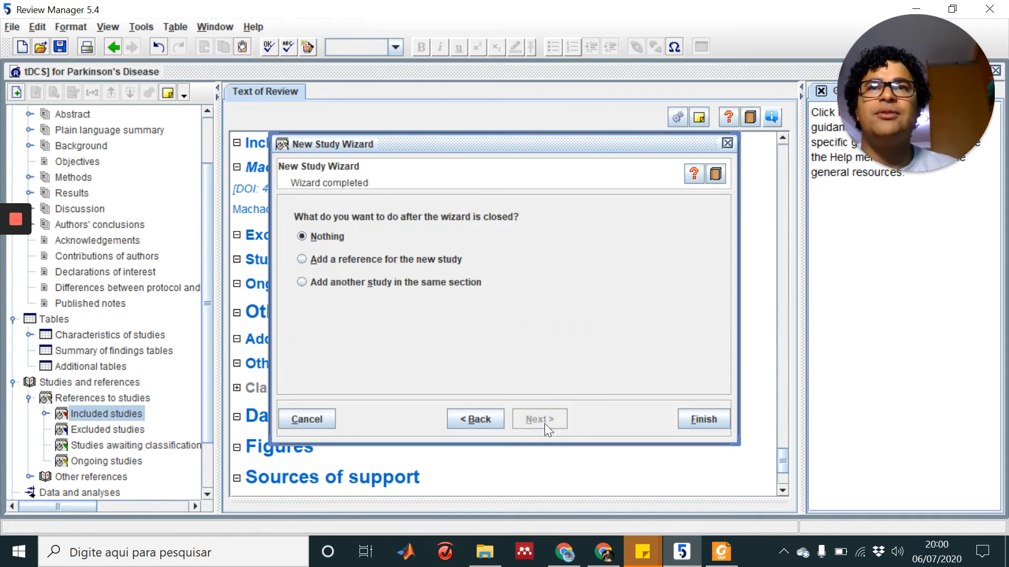
{"action": "left_click", "coordinate": [421, 284]}
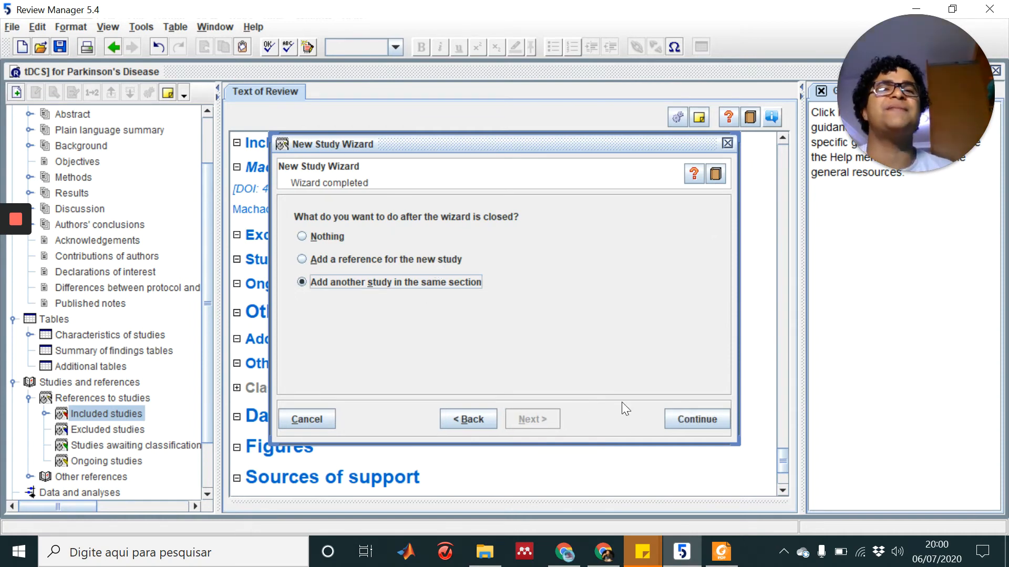
{"action": "left_click", "coordinate": [708, 420]}
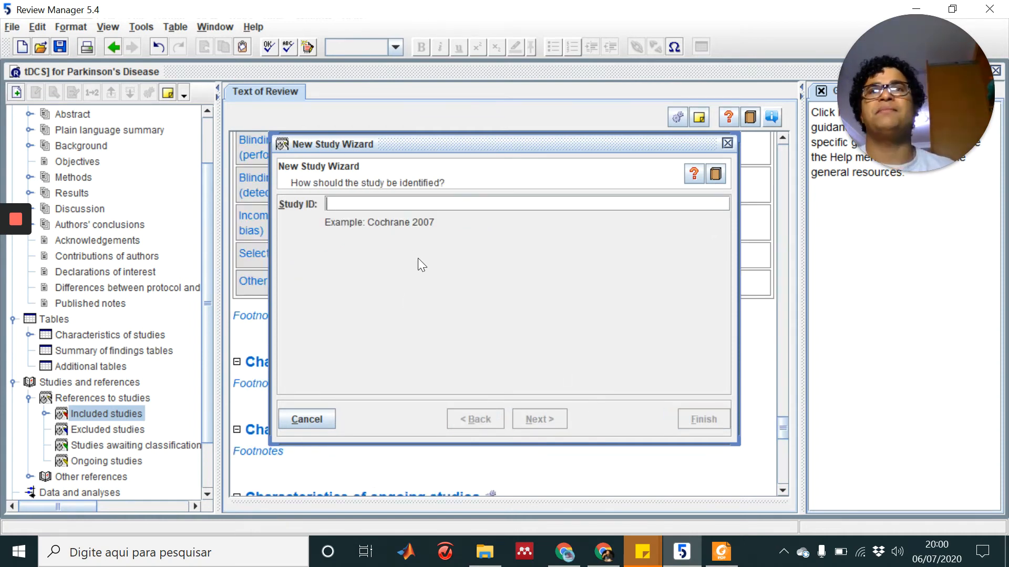
- Enter another author's surname followed by "et al. (2014)" as the Study ID of the next included study
{"action": "type", "text": "Souza"}
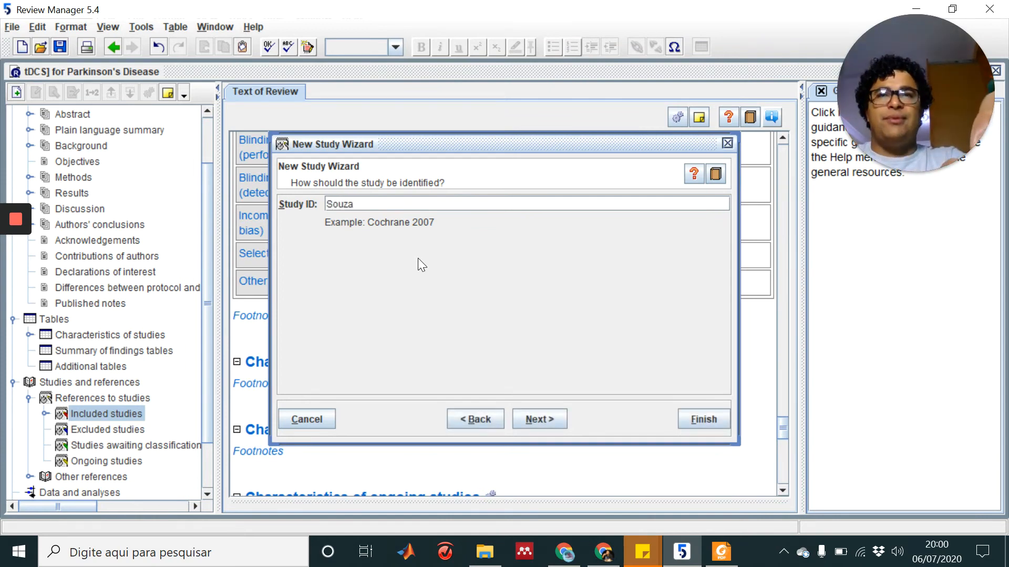
{"action": "type", "text": " et al. "}
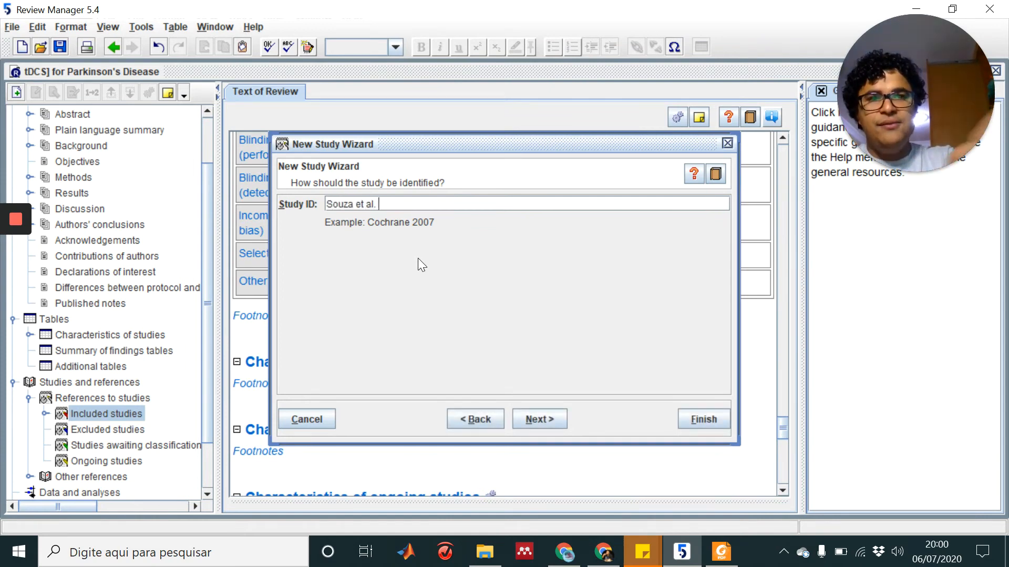
{"action": "type", "text": "(20)"}
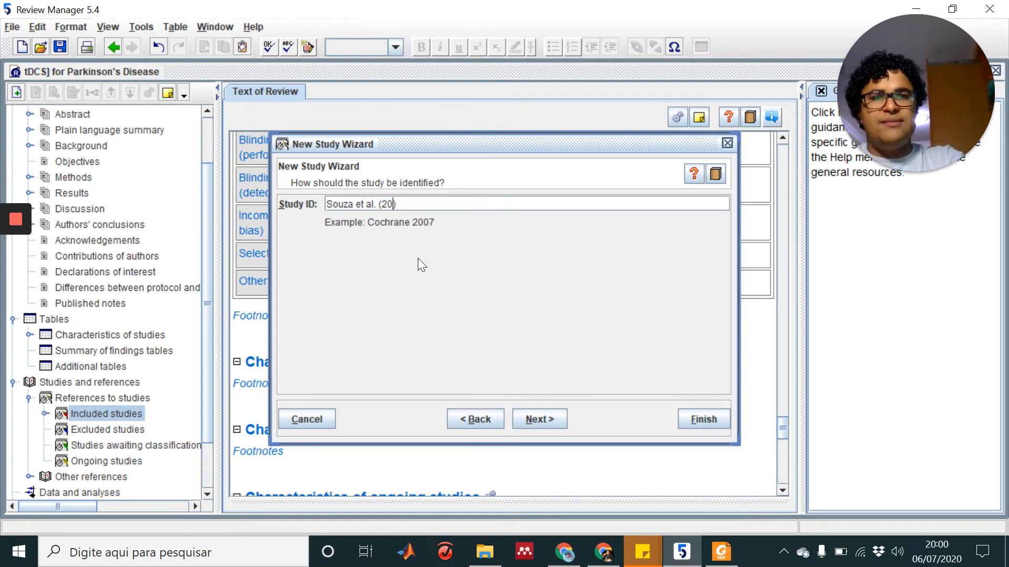
{"action": "type", "text": "14"}
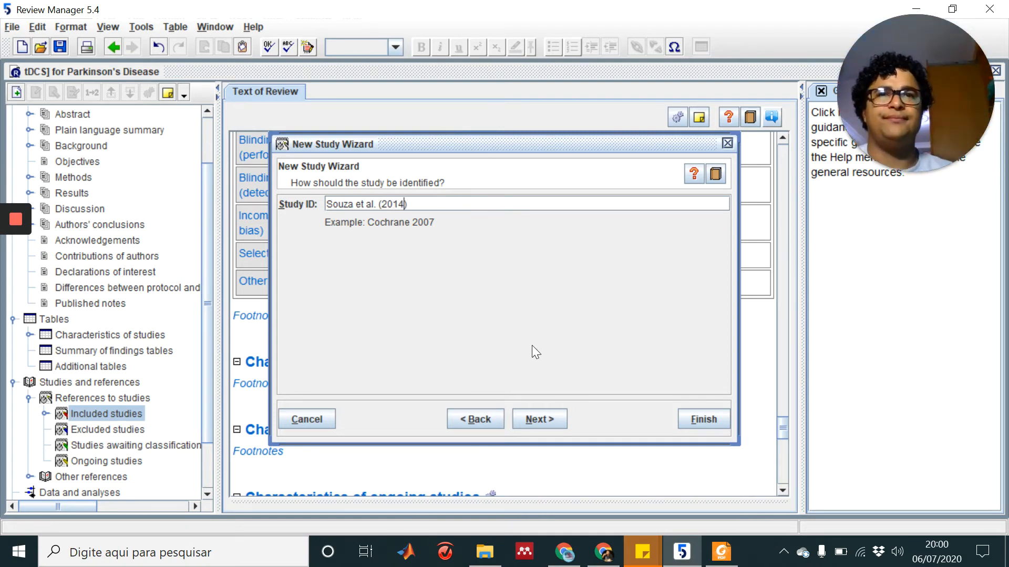
{"action": "left_click", "coordinate": [525, 418]}
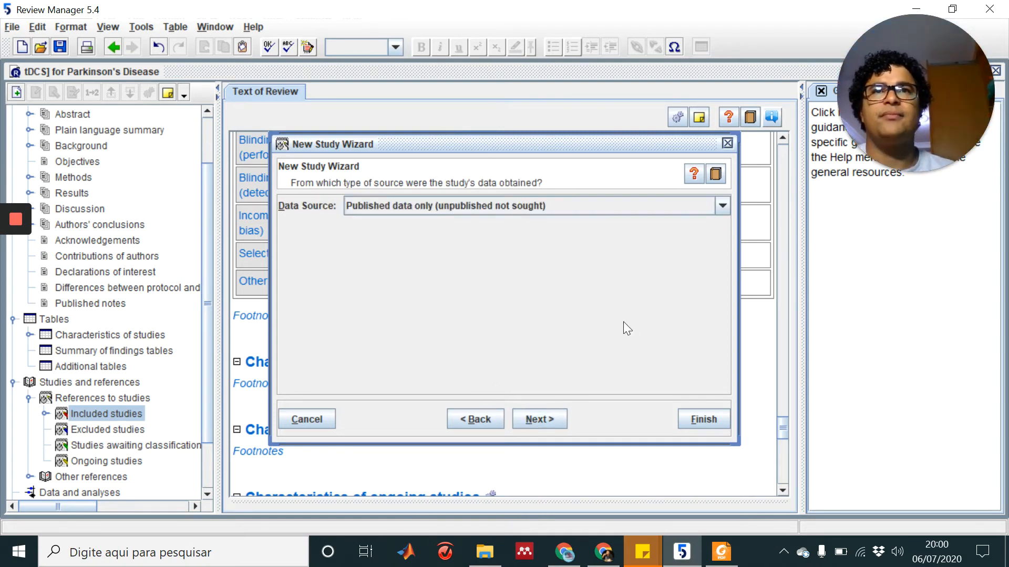
- Accept the published-data source, set the study's year to 2014, and finish it without identifiers or a follow-up action
{"action": "left_click", "coordinate": [542, 424]}
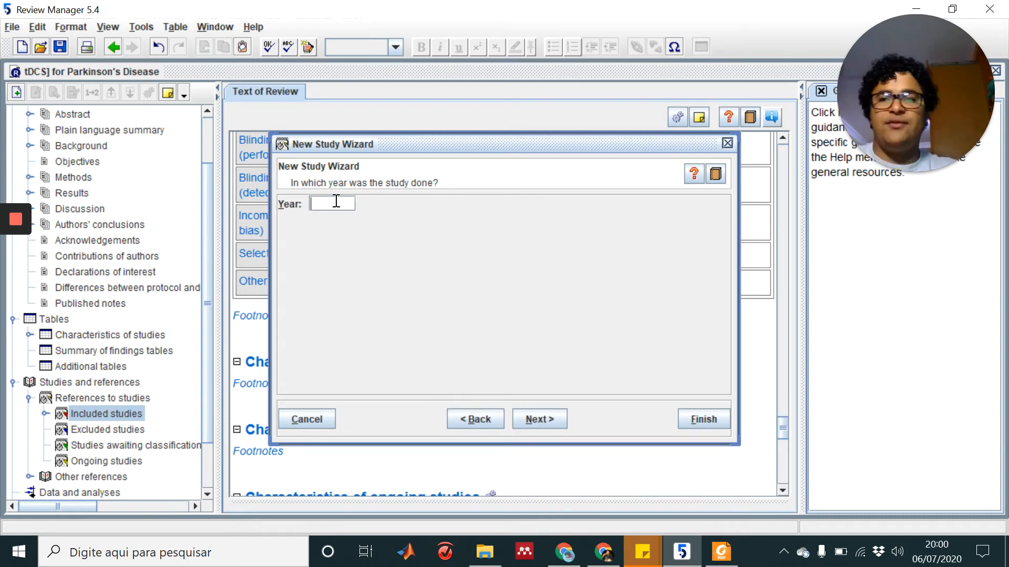
{"action": "type", "text": "2014"}
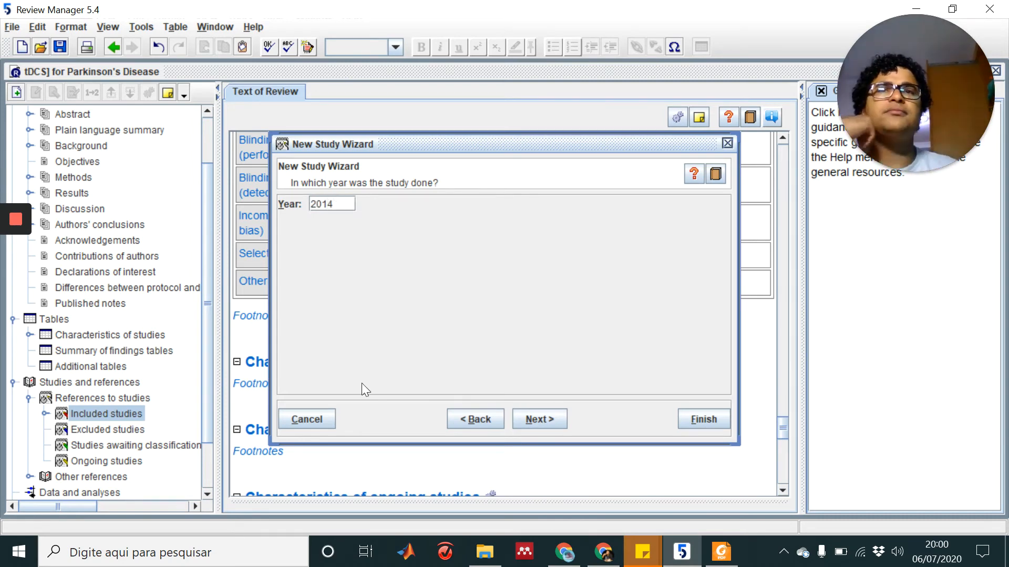
{"action": "left_click", "coordinate": [560, 419]}
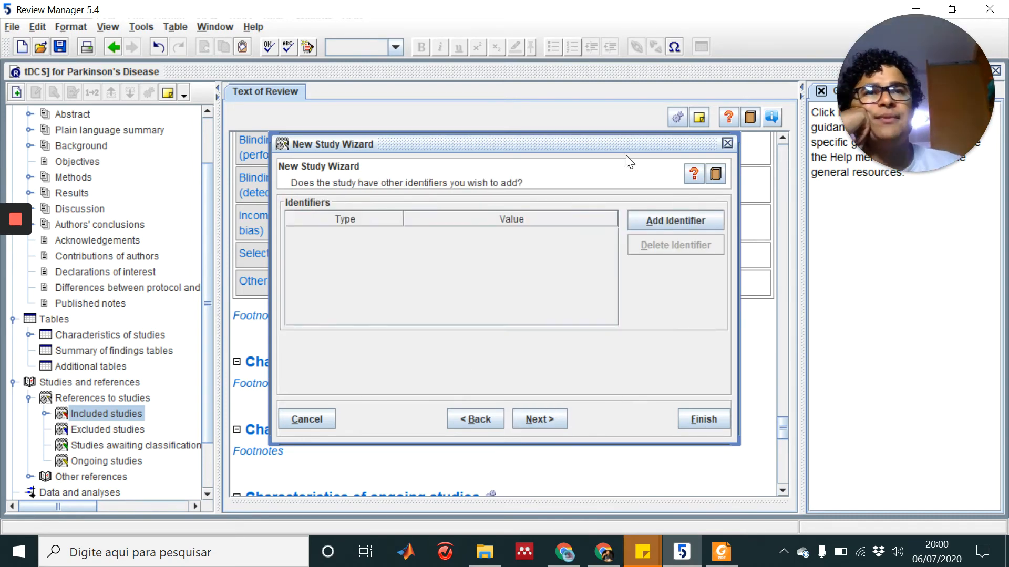
{"action": "left_click", "coordinate": [536, 420]}
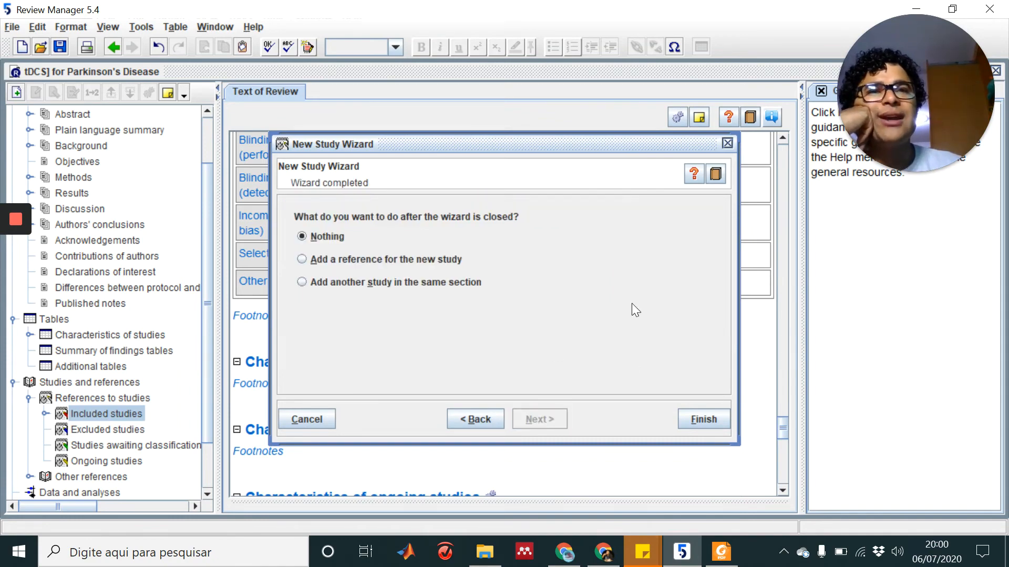
{"action": "left_click", "coordinate": [717, 415]}
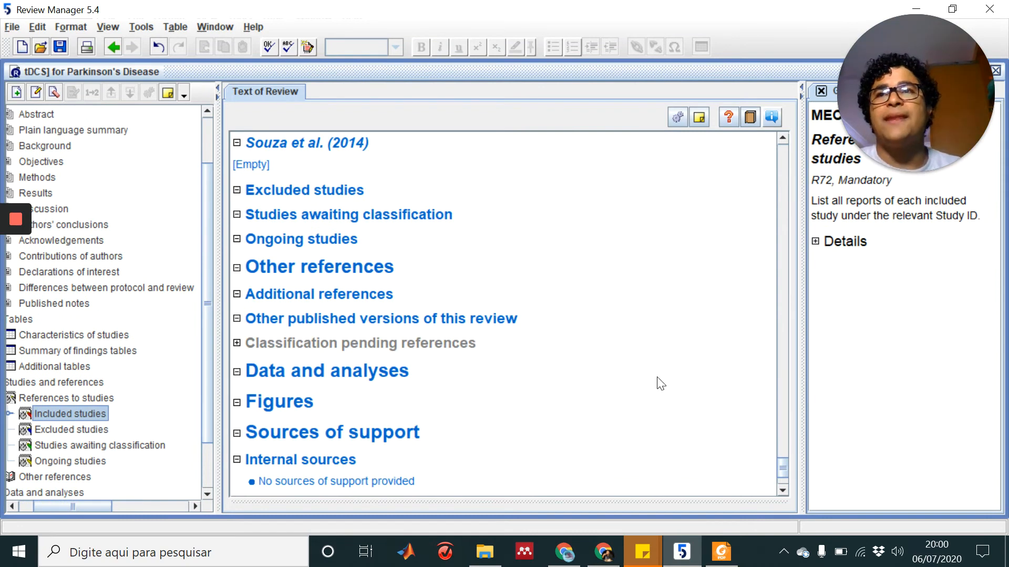
- Expand Included studies in the outline and look over the studies listed under it
{"action": "left_click", "coordinate": [9, 414]}
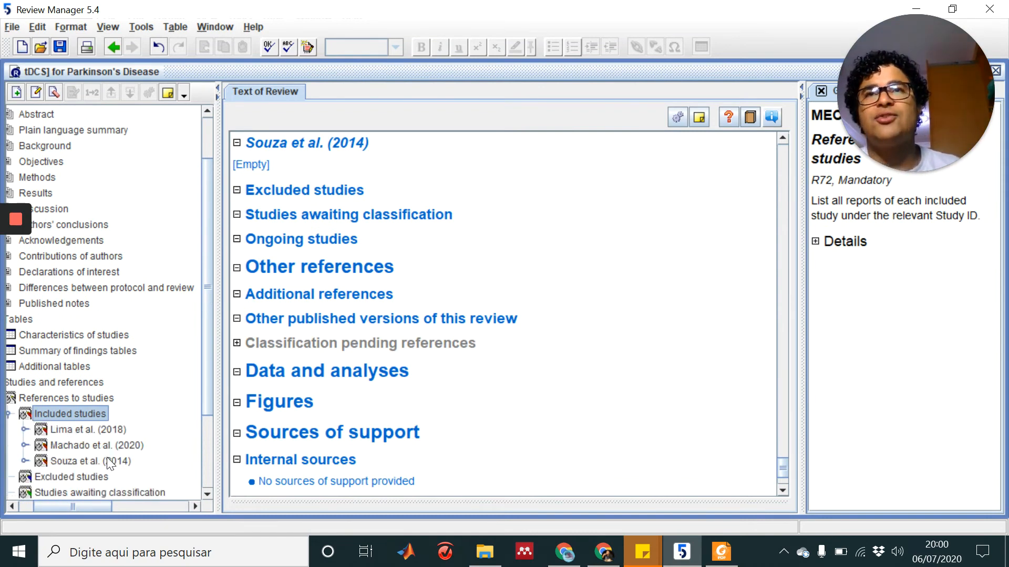
{"action": "left_click_drag", "start_coordinate": [93, 503], "coordinate": [79, 463]}
{"action": "scroll", "coordinate": [97, 410], "scroll_direction": "down", "scroll_amount": 3}
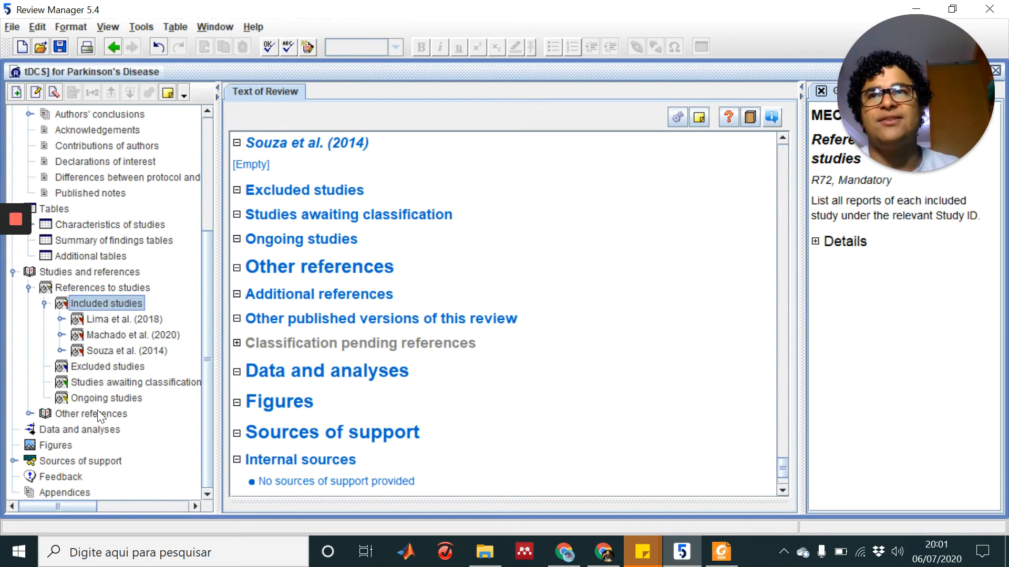
{"action": "scroll", "coordinate": [96, 410], "scroll_direction": "up", "scroll_amount": 1}
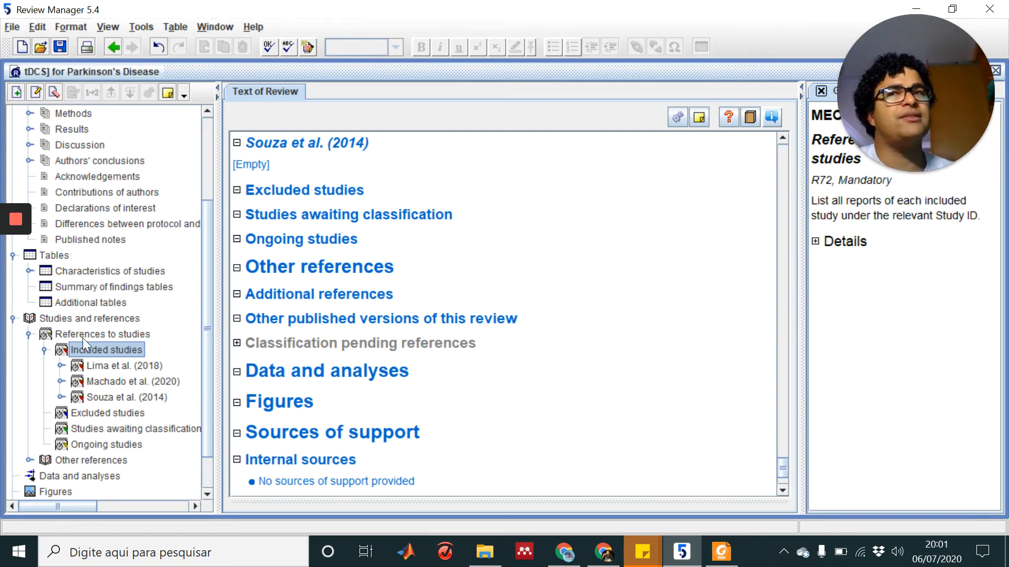
- Open Characteristics of studies and examine the 2018 study's characteristics fields and Risk of bias table
{"action": "left_click", "coordinate": [65, 271]}
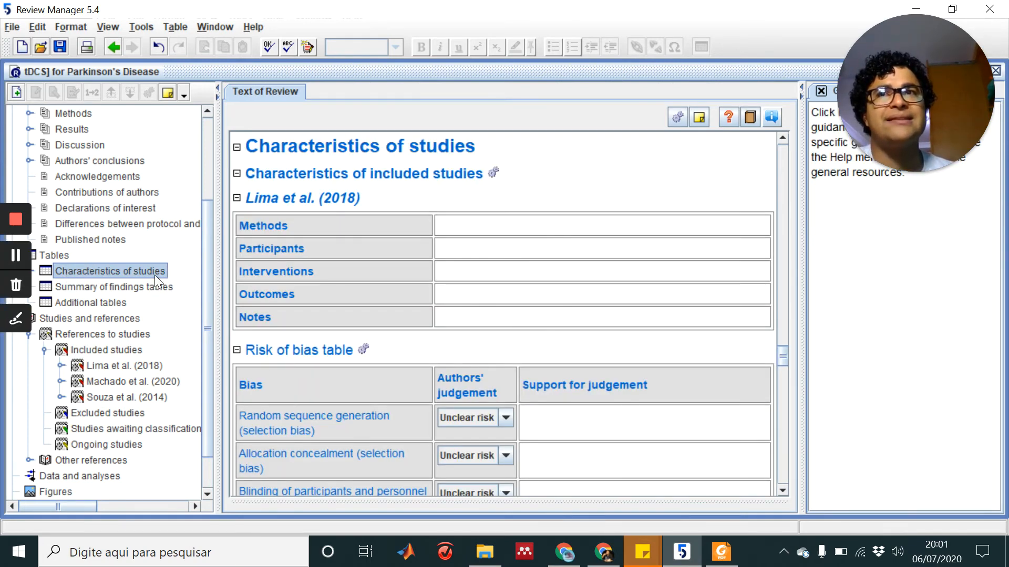
{"action": "left_click", "coordinate": [498, 246]}
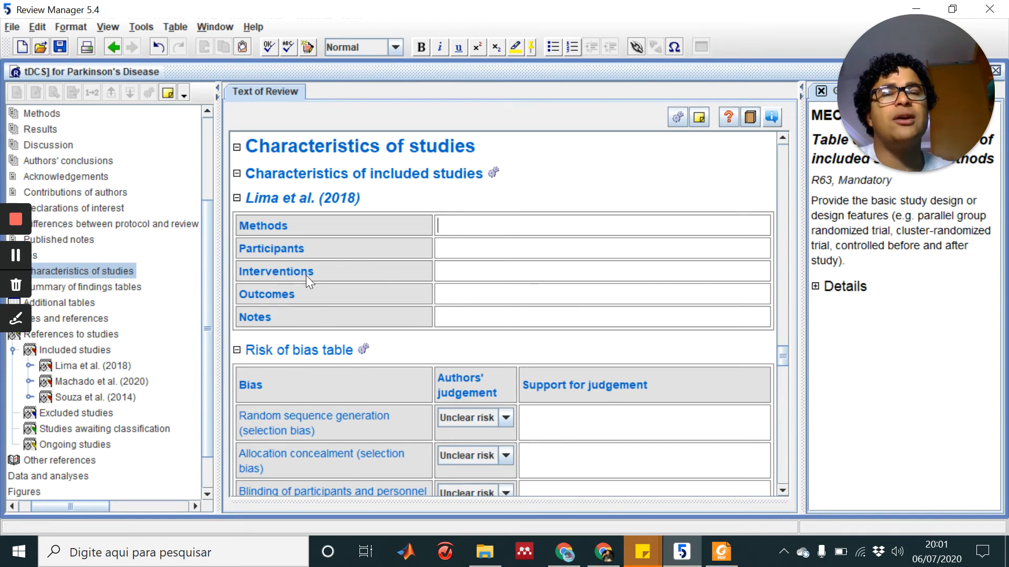
{"action": "scroll", "coordinate": [306, 275], "scroll_direction": "down", "scroll_amount": 6}
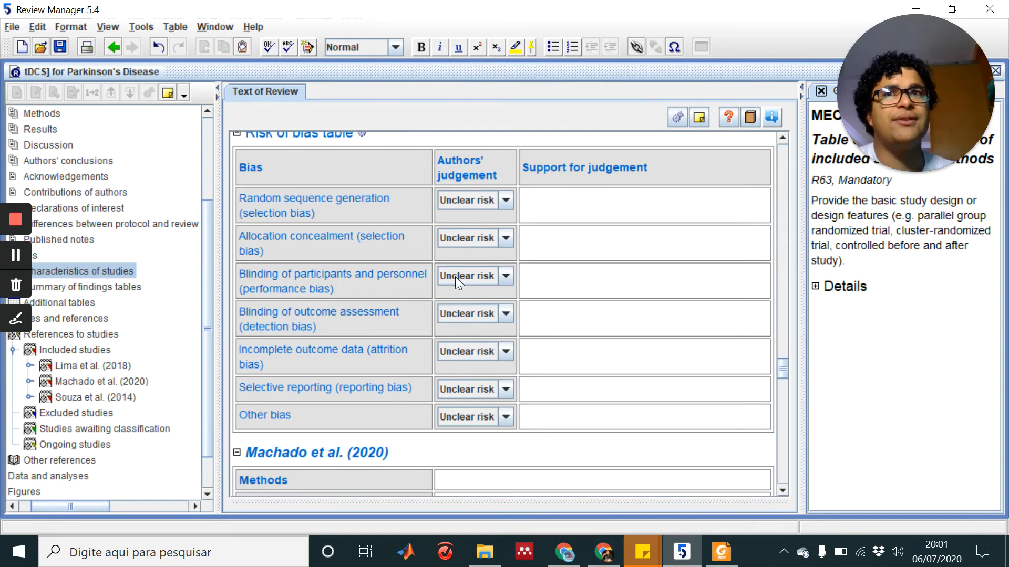
{"action": "scroll", "coordinate": [455, 277], "scroll_direction": "up", "scroll_amount": 9}
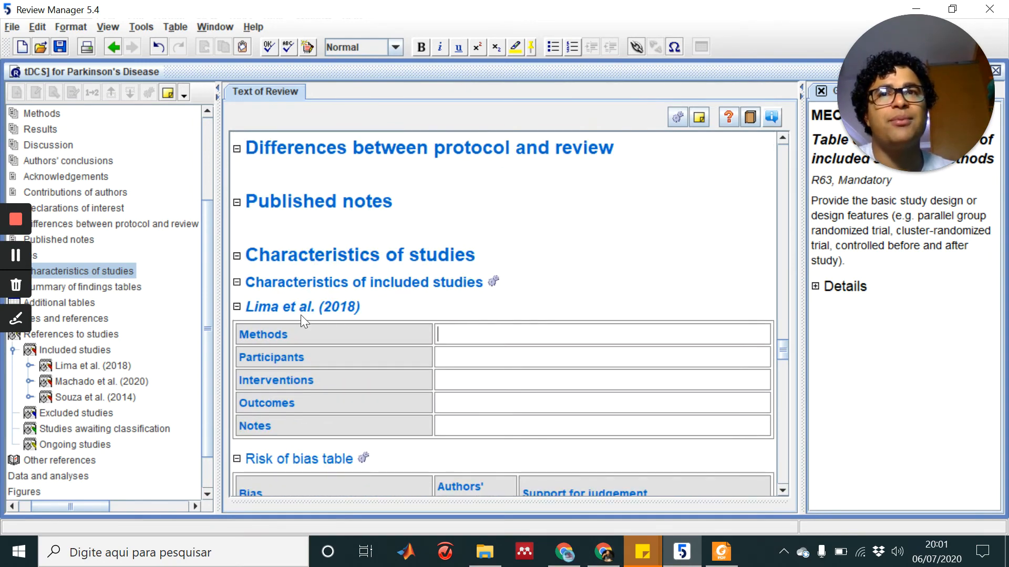
{"action": "scroll", "coordinate": [336, 316], "scroll_direction": "down", "scroll_amount": 2}
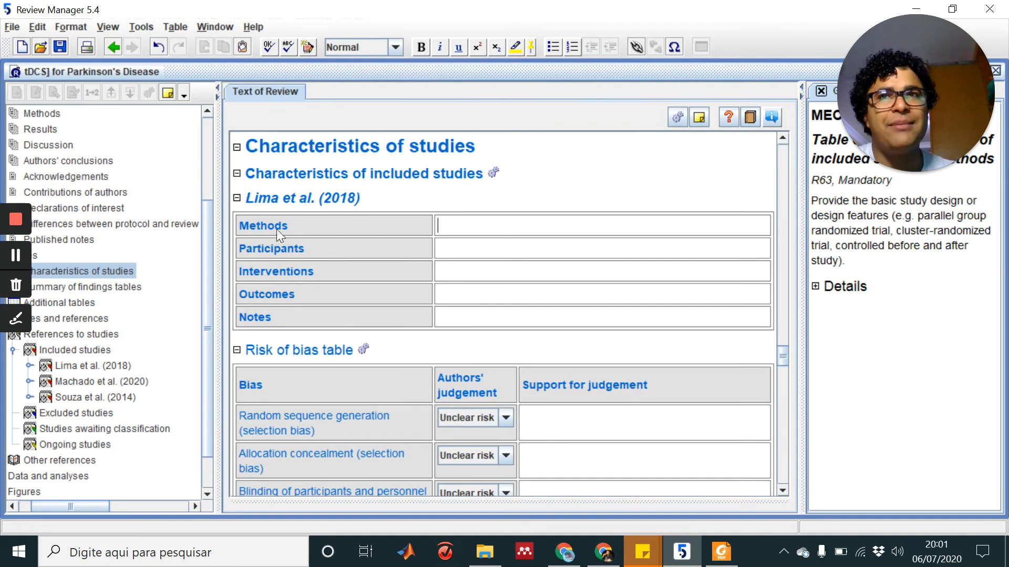
{"action": "scroll", "coordinate": [315, 284], "scroll_direction": "down", "scroll_amount": 4}
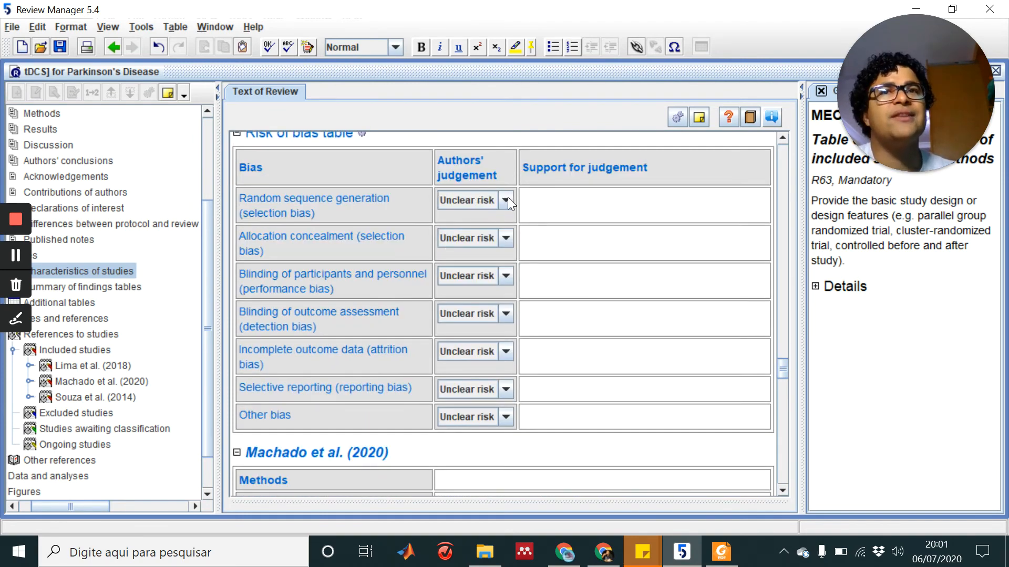
- View the judgement options for random sequence generation in the 2018 study and enter "vbcxbcv" as its support for judgement
{"action": "left_click", "coordinate": [507, 198]}
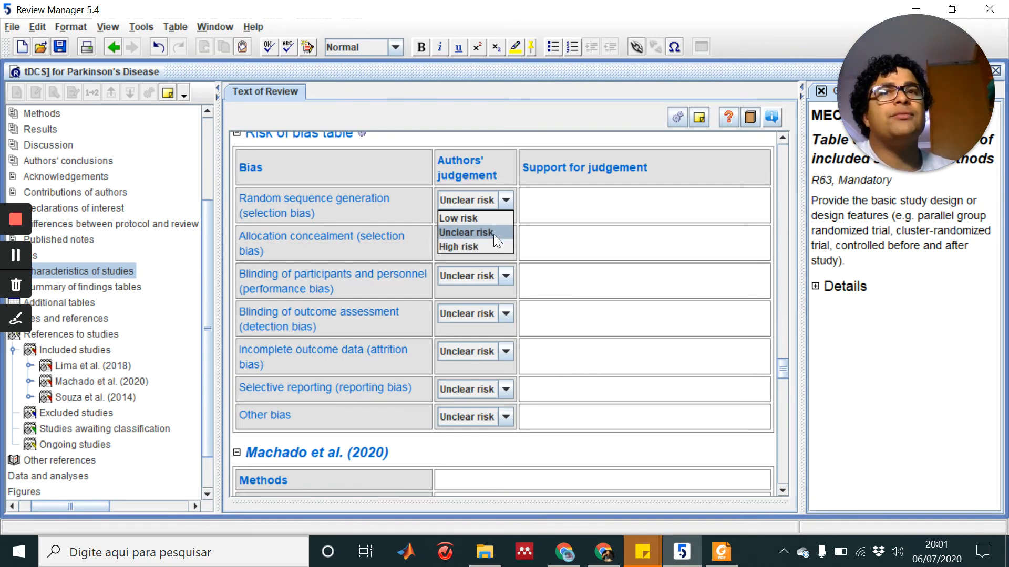
{"action": "left_click", "coordinate": [586, 212]}
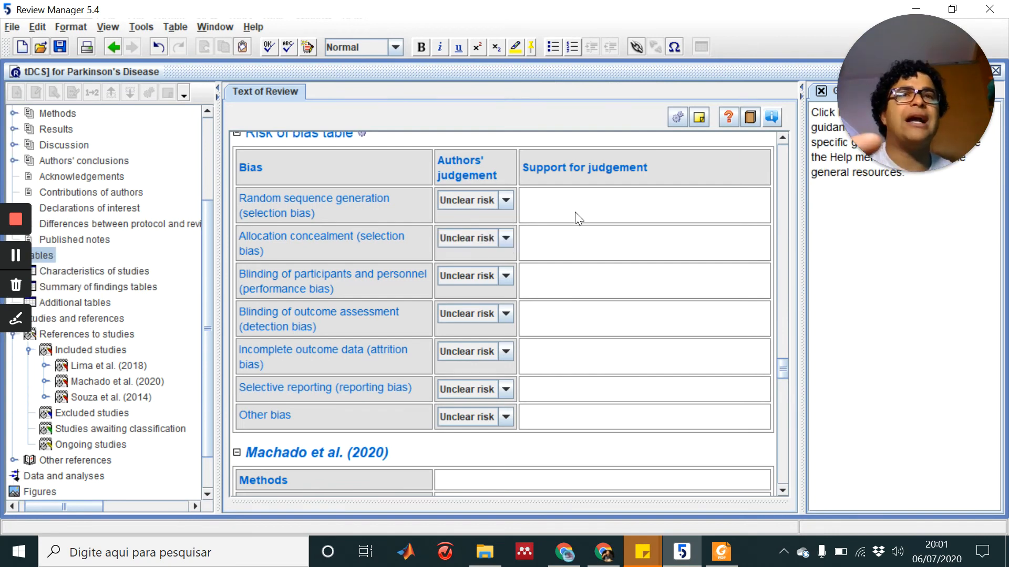
{"action": "type", "text": "vbcxbcv"}
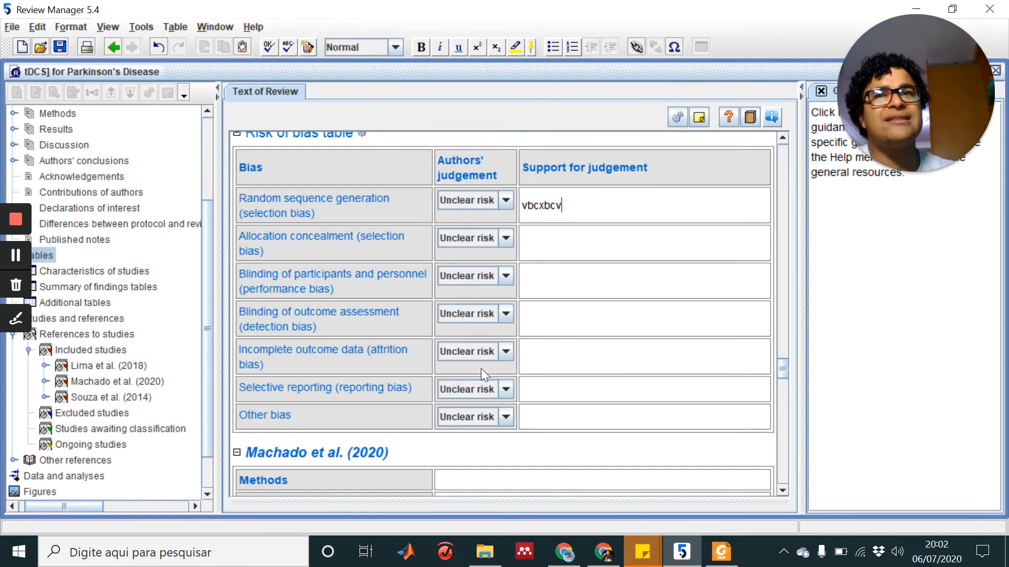
- Look through the 2020 study's characteristics fields and Risk of bias table in the review text
{"action": "scroll", "coordinate": [461, 286], "scroll_direction": "down", "scroll_amount": 3}
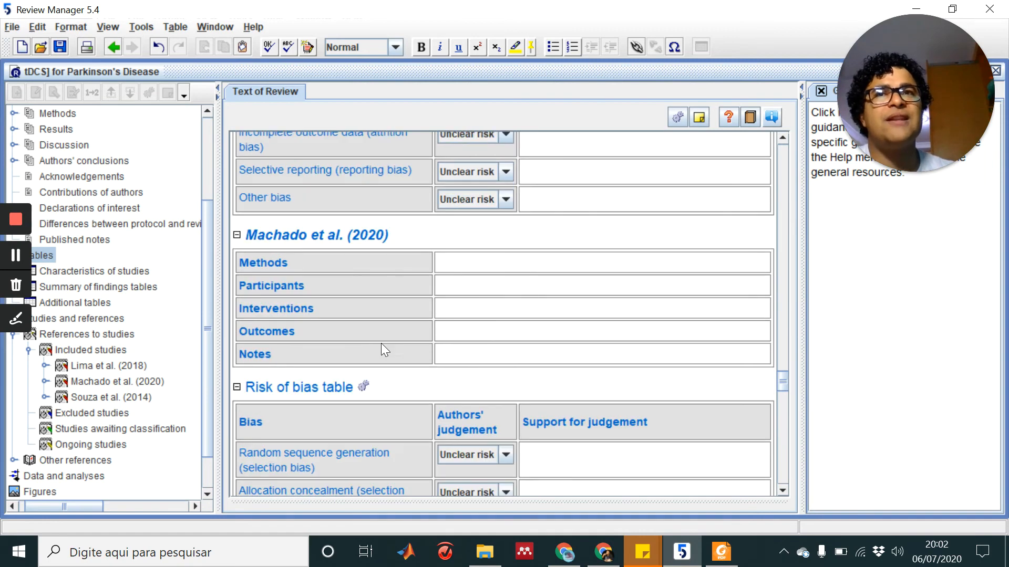
{"action": "scroll", "coordinate": [450, 344], "scroll_direction": "down", "scroll_amount": 2}
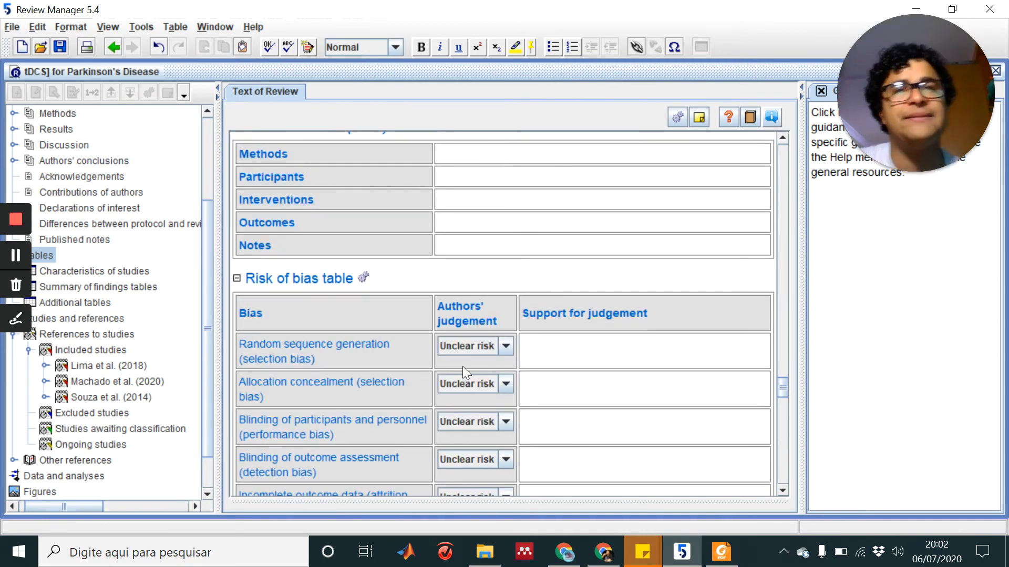
{"action": "scroll", "coordinate": [500, 386], "scroll_direction": "up", "scroll_amount": 2}
{"action": "scroll", "coordinate": [500, 387], "scroll_direction": "up", "scroll_amount": 2}
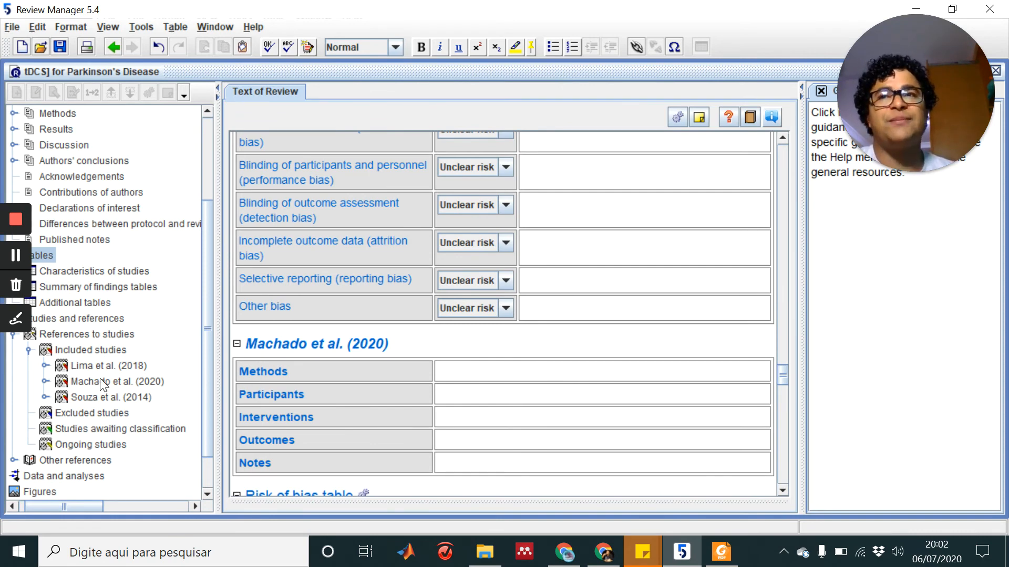
- Collapse Included studies in the outline and restore the program window to a smaller size
{"action": "left_click", "coordinate": [29, 350]}
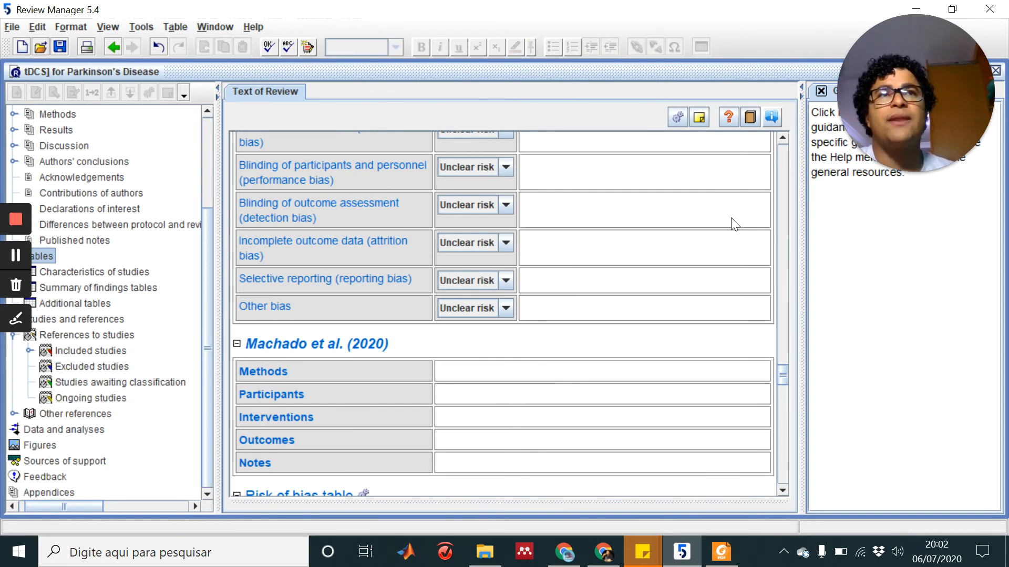
{"action": "left_click", "coordinate": [952, 8]}
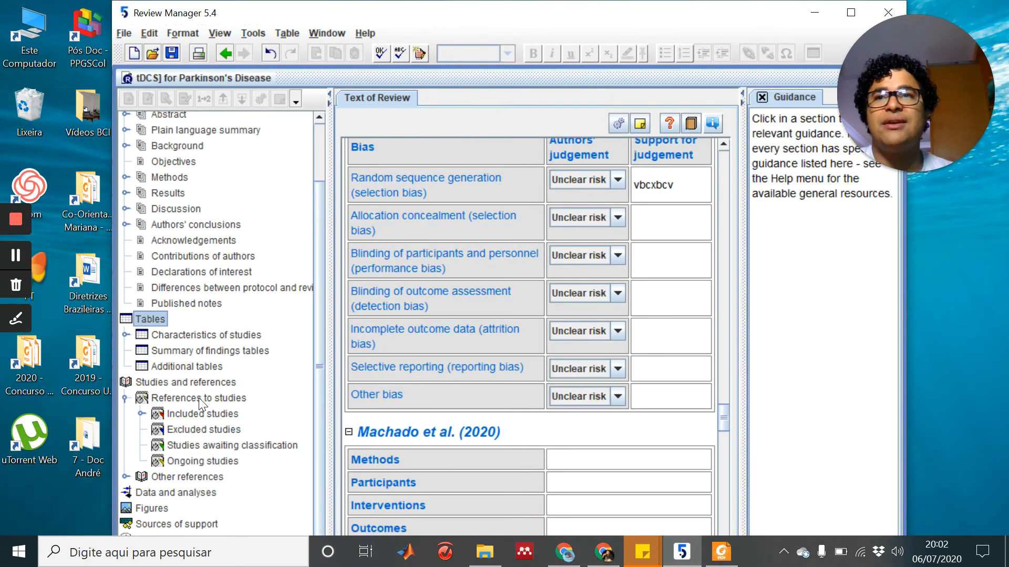
- Add a comparison named "tDCS for gait" under Data and analyses, with nothing to follow once the wizard closes
{"action": "left_click", "coordinate": [131, 491]}
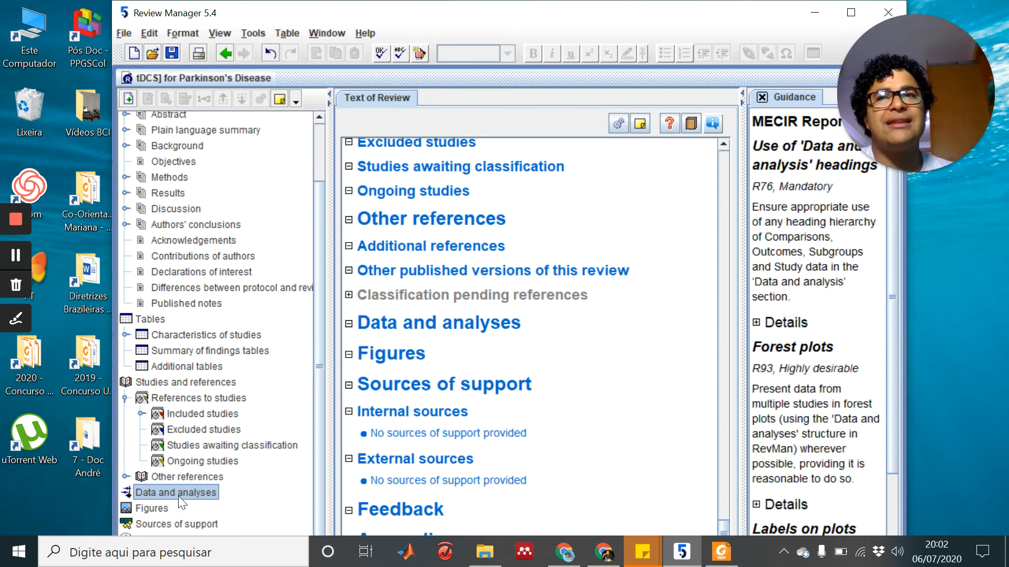
{"action": "right_click", "coordinate": [194, 494]}
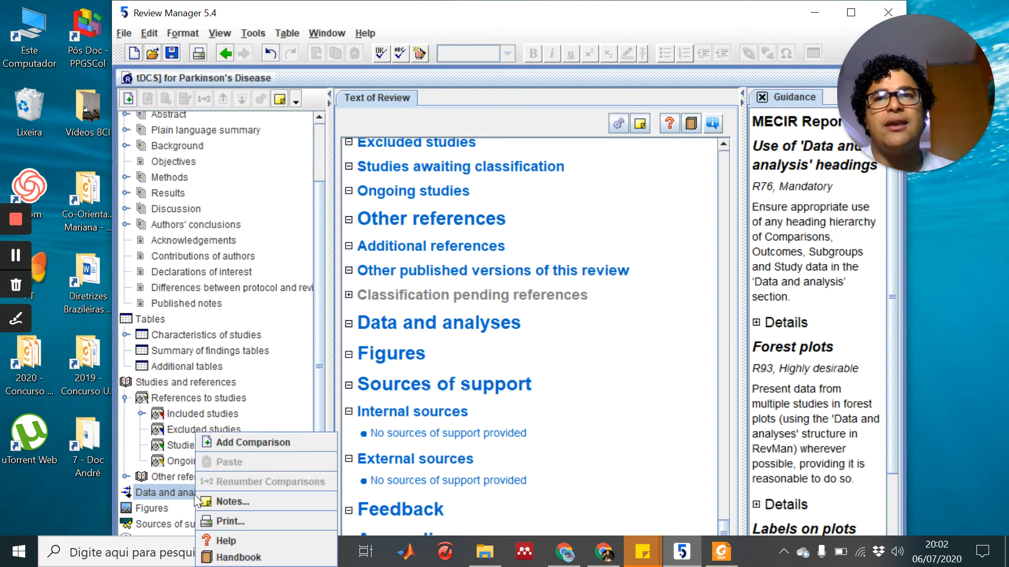
{"action": "left_click", "coordinate": [246, 443]}
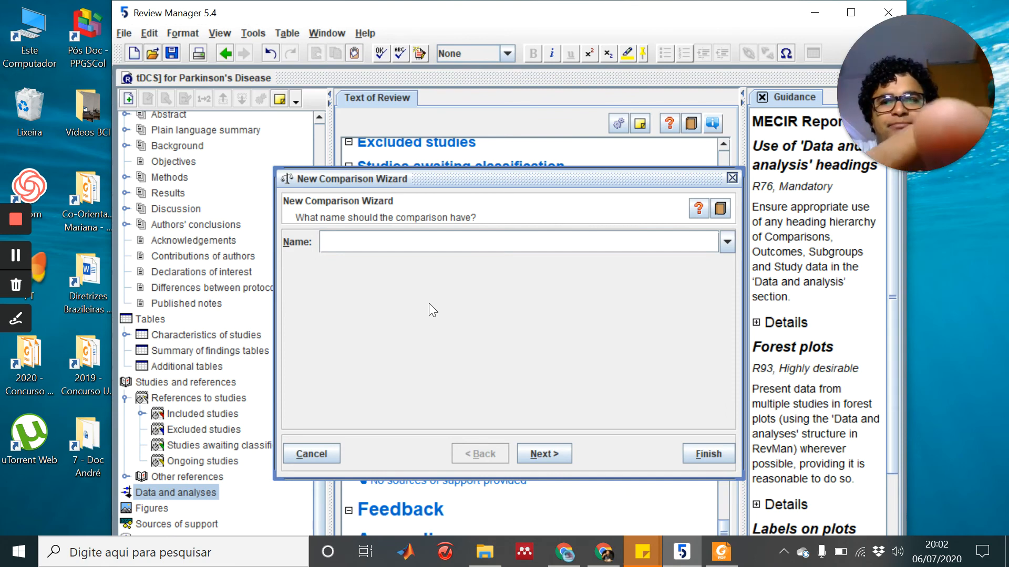
{"action": "type", "text": "t"}
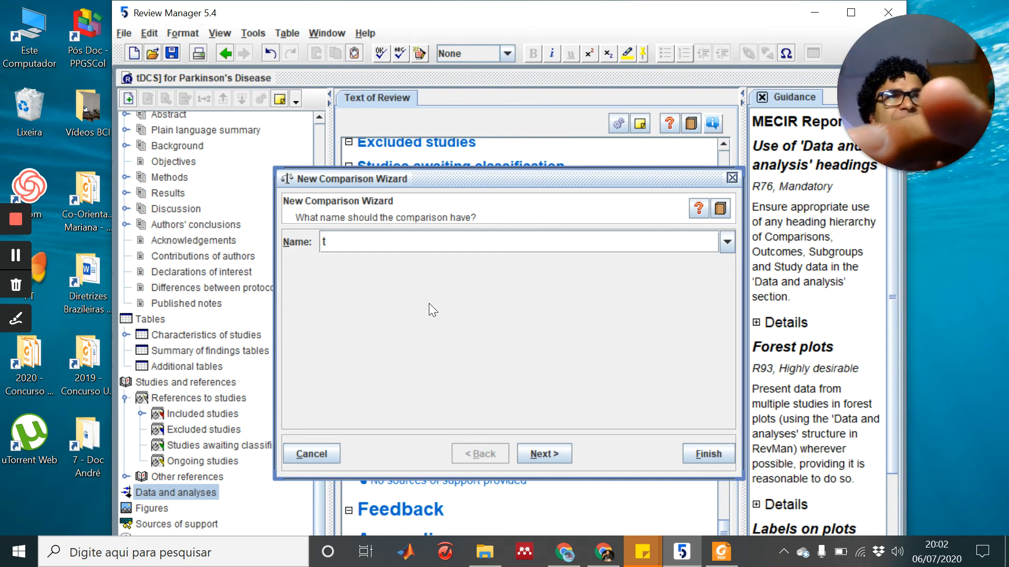
{"action": "type", "text": "DCS"}
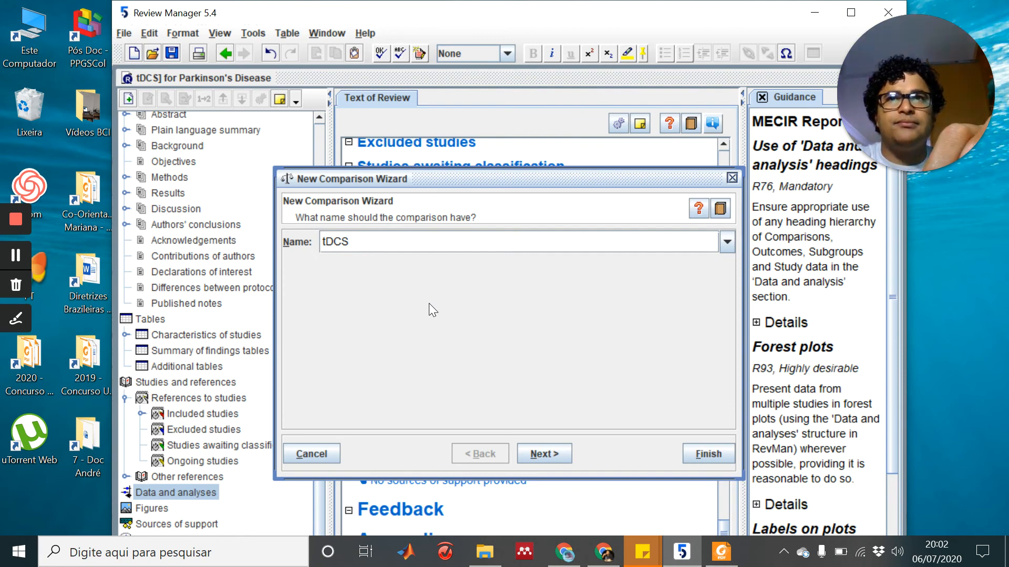
{"action": "type", "text": " for "}
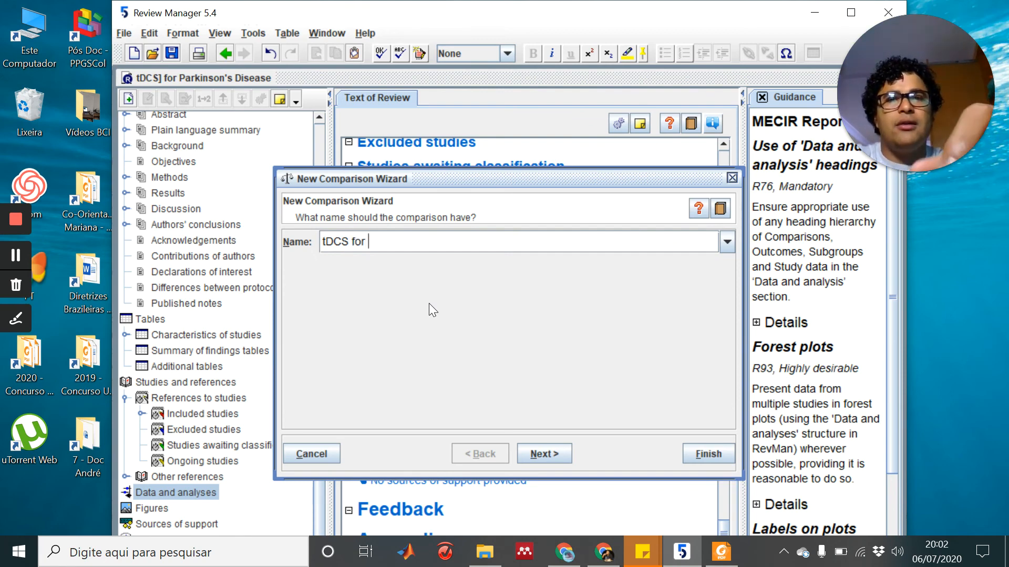
{"action": "type", "text": "gait"}
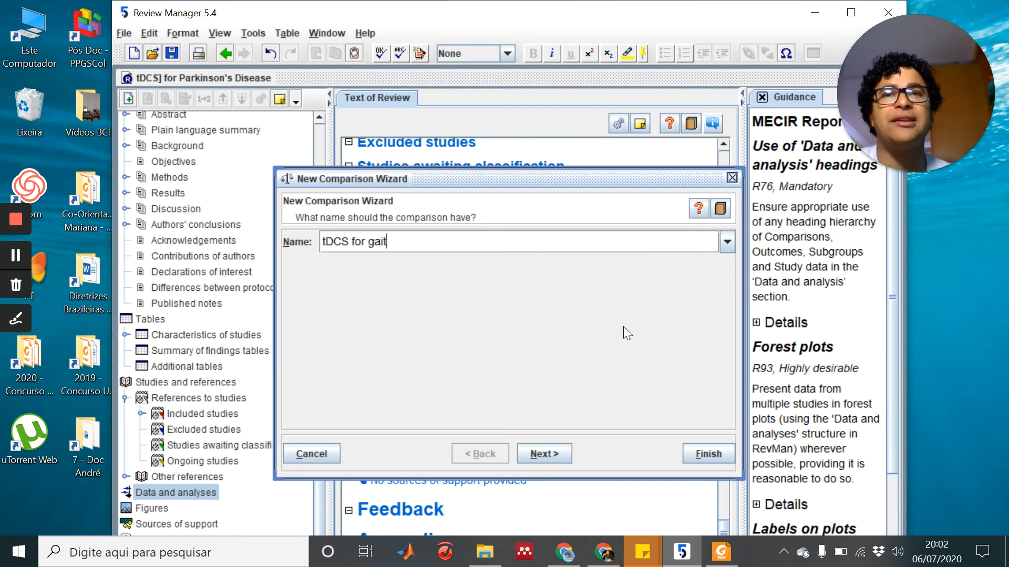
{"action": "left_click", "coordinate": [548, 454]}
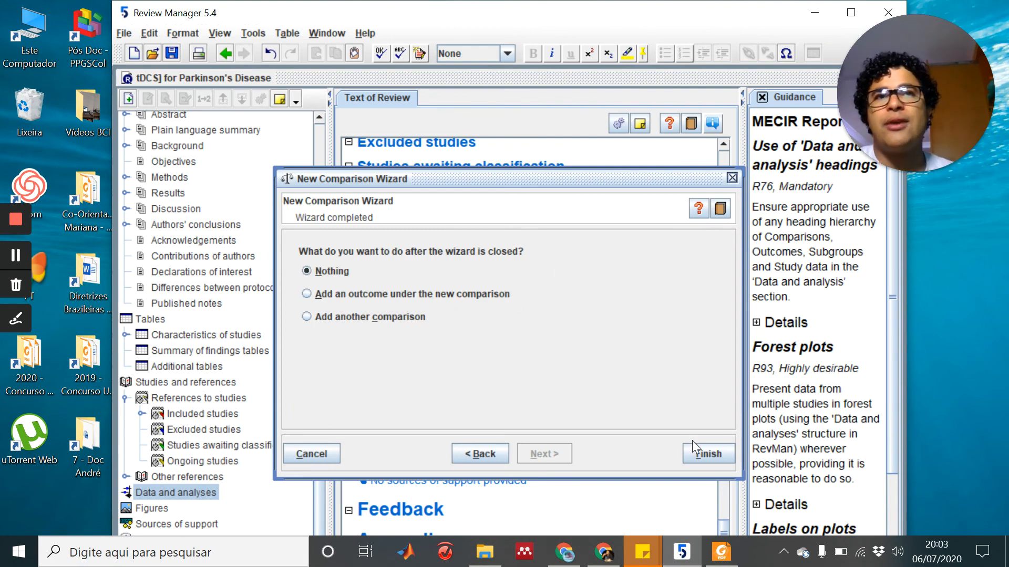
{"action": "left_click", "coordinate": [708, 455]}
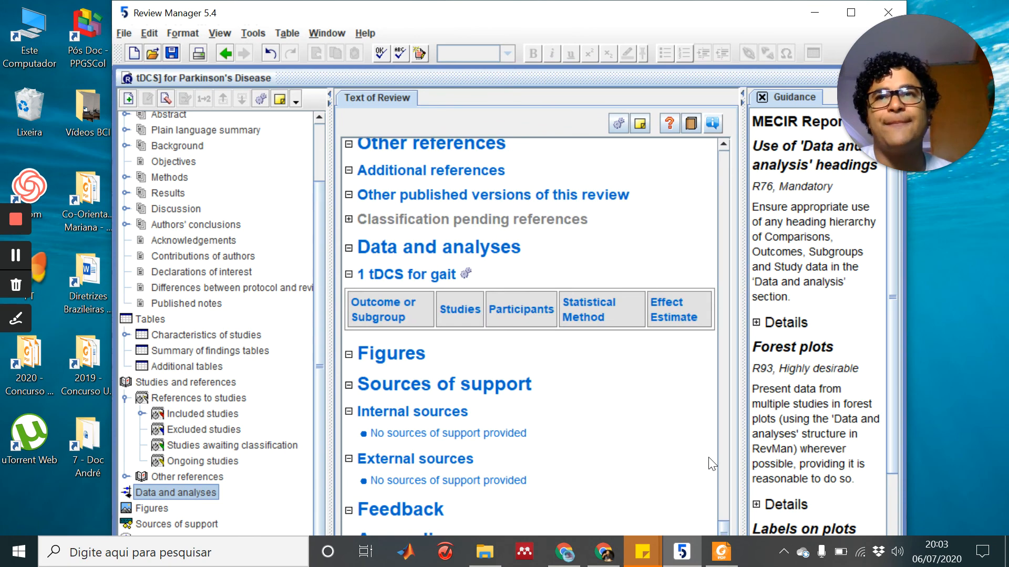
- Start a new outcome under the tDCS for gait comparison and choose the Continuous data type
{"action": "double_click", "coordinate": [165, 491]}
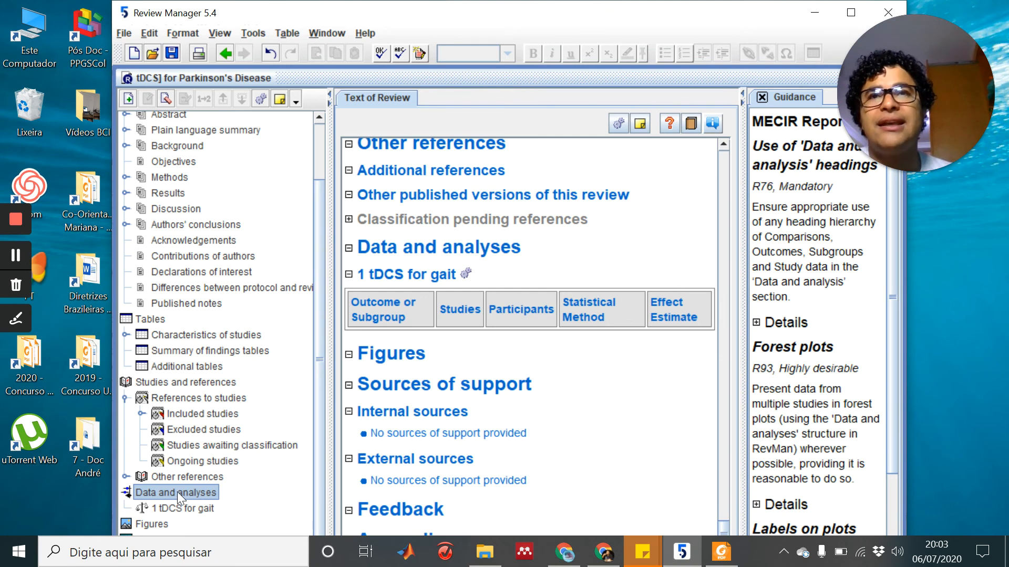
{"action": "scroll", "coordinate": [179, 492], "scroll_direction": "down", "scroll_amount": 1}
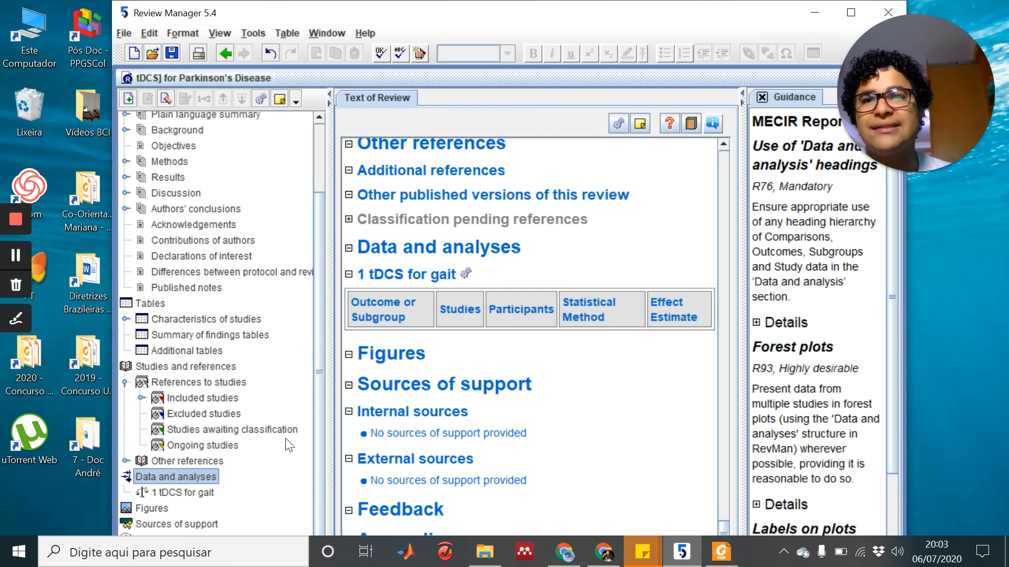
{"action": "left_click", "coordinate": [174, 494]}
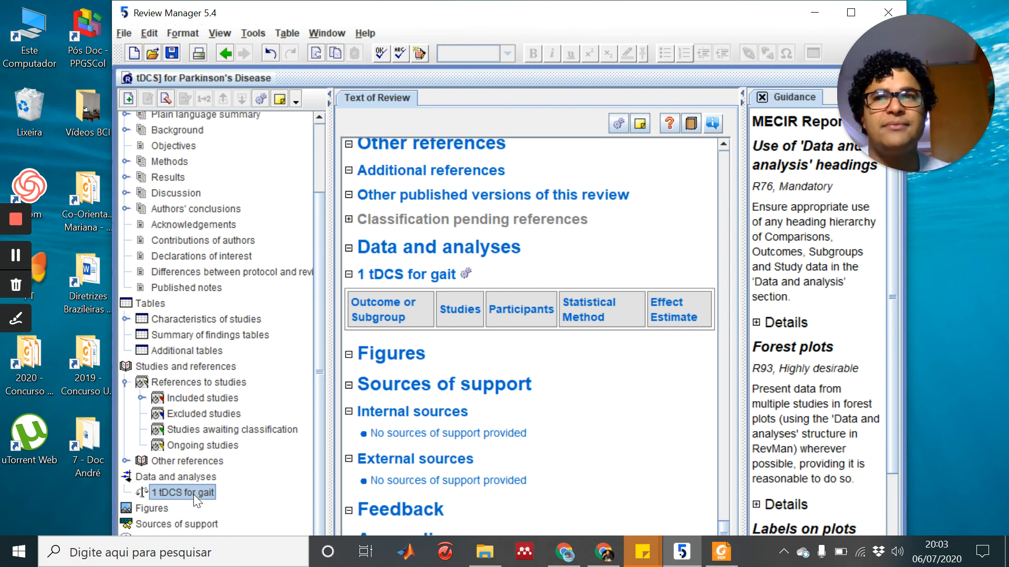
{"action": "right_click", "coordinate": [194, 499]}
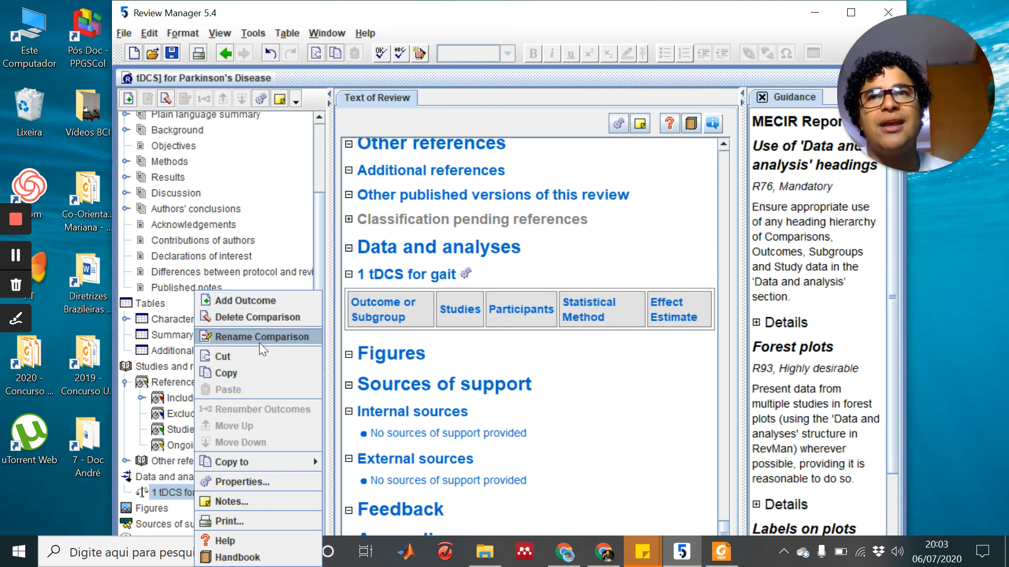
{"action": "left_click", "coordinate": [263, 305]}
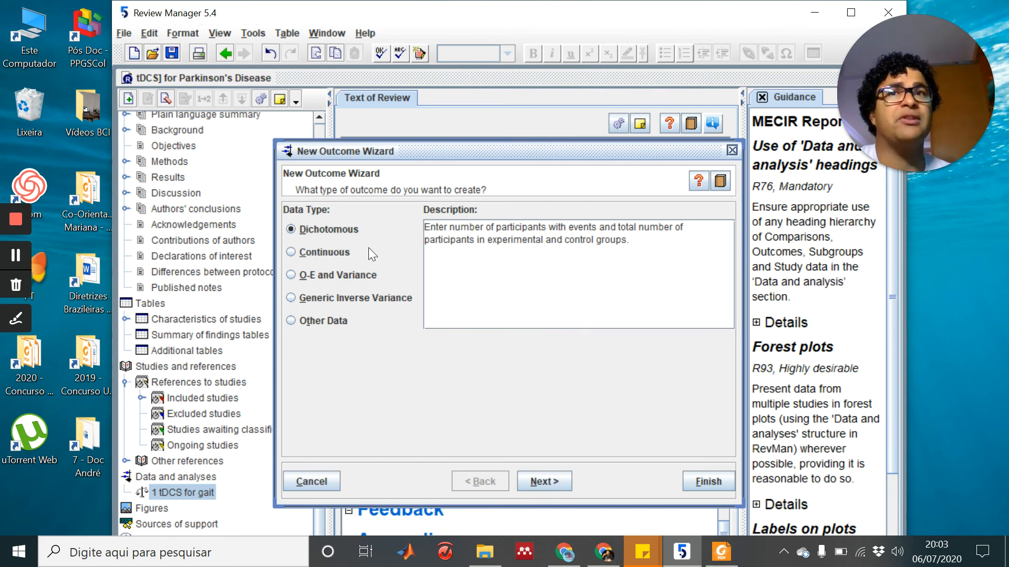
{"action": "left_click", "coordinate": [333, 255]}
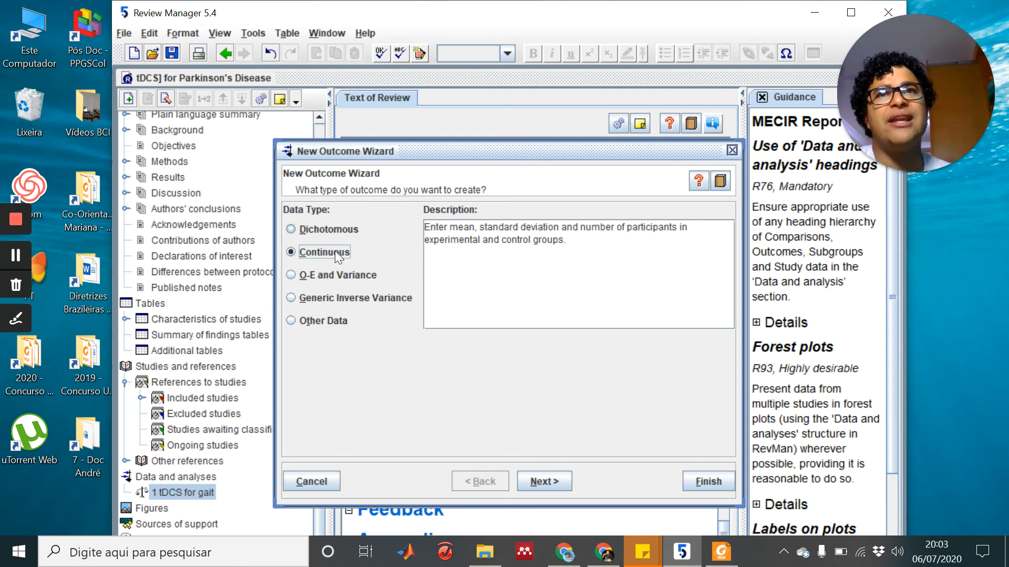
{"action": "left_click", "coordinate": [553, 480]}
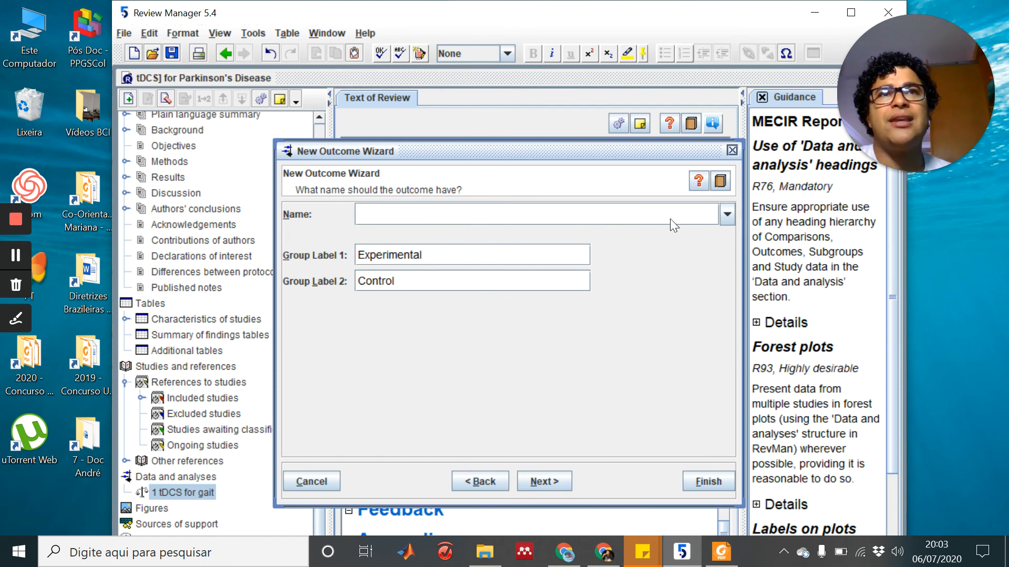
- Name the new outcome "Gait Performance"
{"action": "left_click", "coordinate": [726, 214]}
{"action": "left_click", "coordinate": [726, 214]}
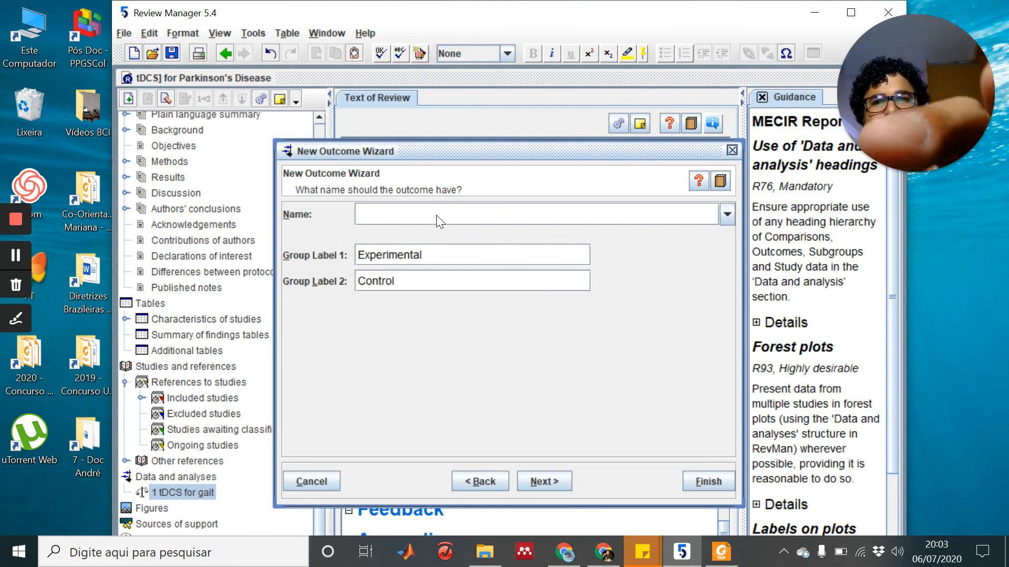
{"action": "type", "text": "Gait "}
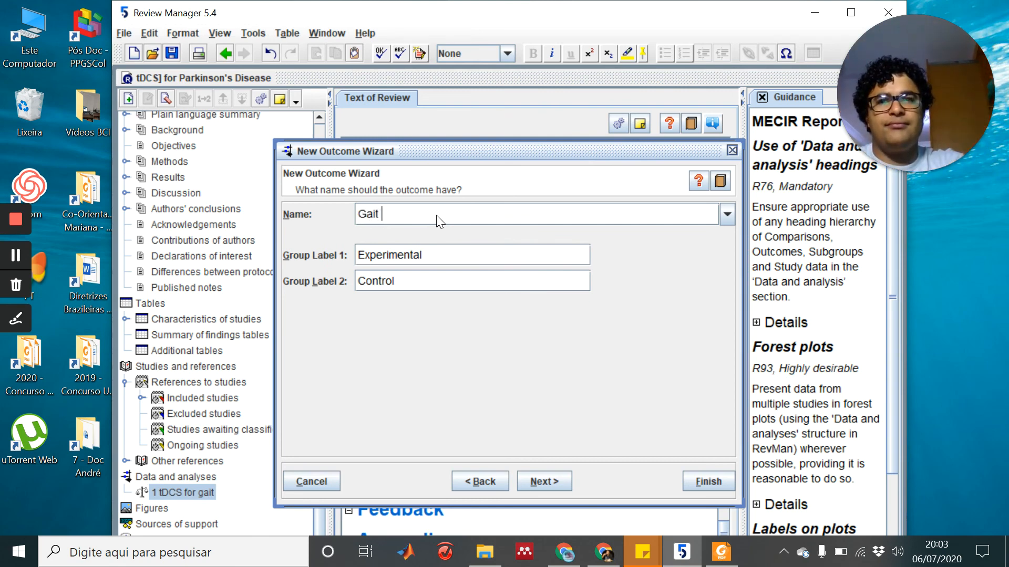
{"action": "type", "text": "Performance"}
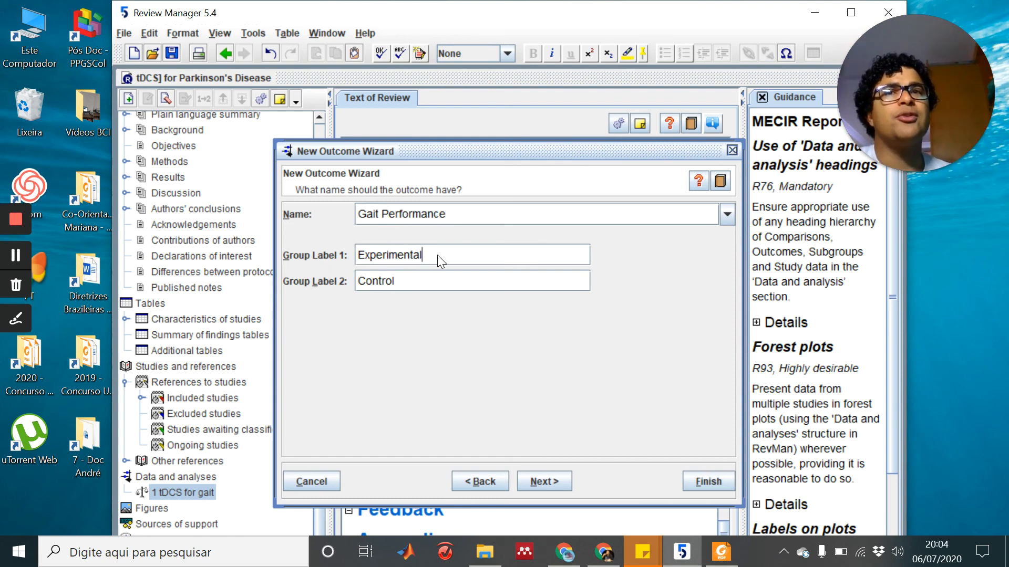
- Set the outcome's first group label to "tDCS (anodal)"
{"action": "double_click", "coordinate": [396, 259]}
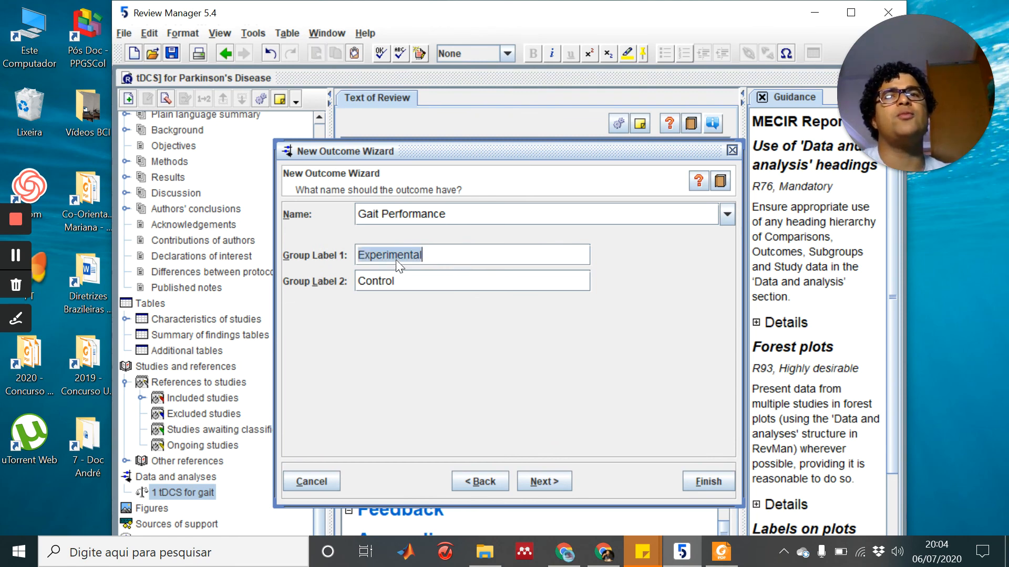
{"action": "type", "text": "tDCS "}
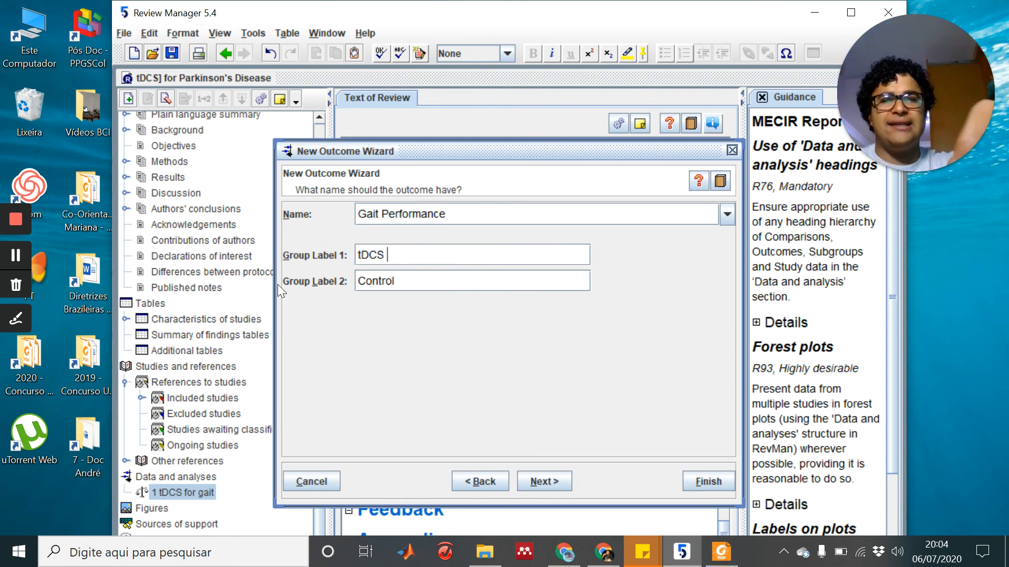
{"action": "type", "text": "an"}
{"action": "key", "text": "BackSpace"}
{"action": "key", "text": "BackSpace"}
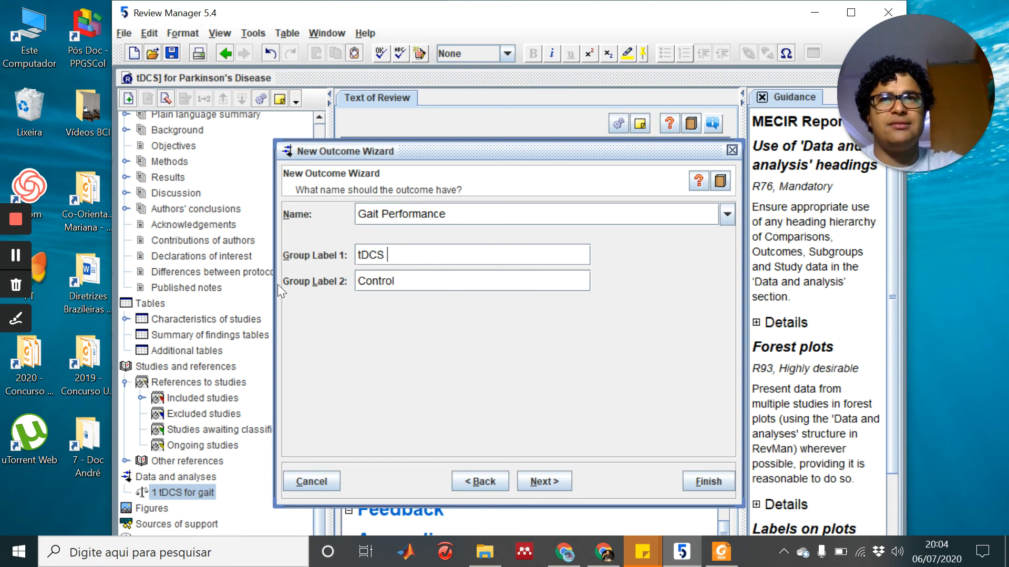
{"action": "type", "text": "()"}
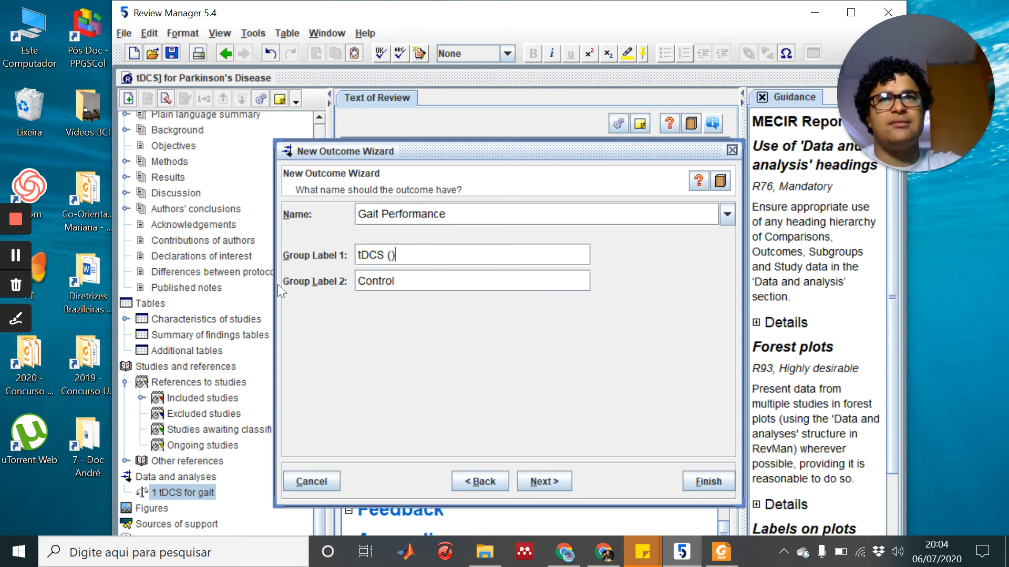
{"action": "key", "text": "Left"}
{"action": "type", "text": "anodal"}
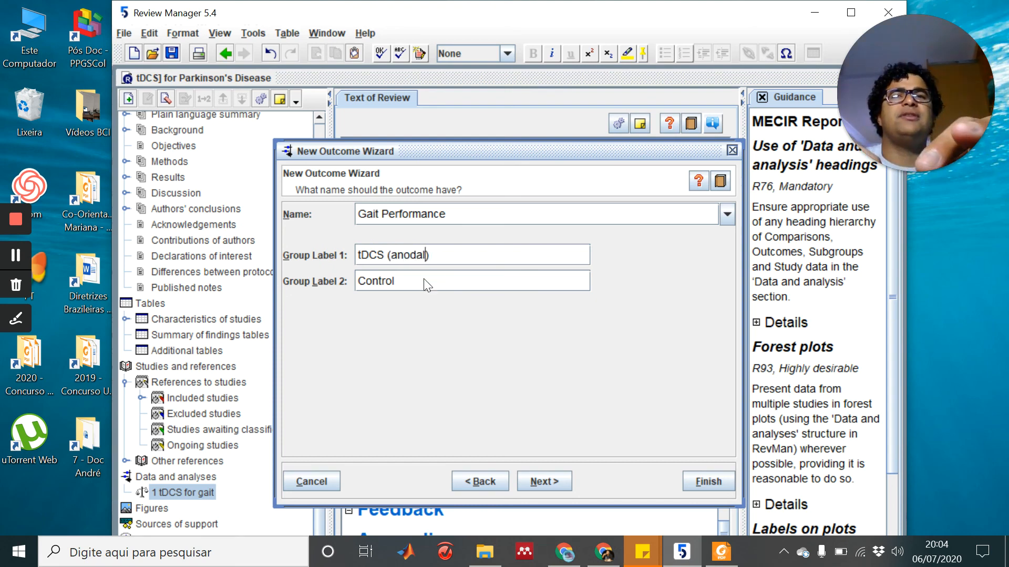
{"action": "key", "text": "Tab"}
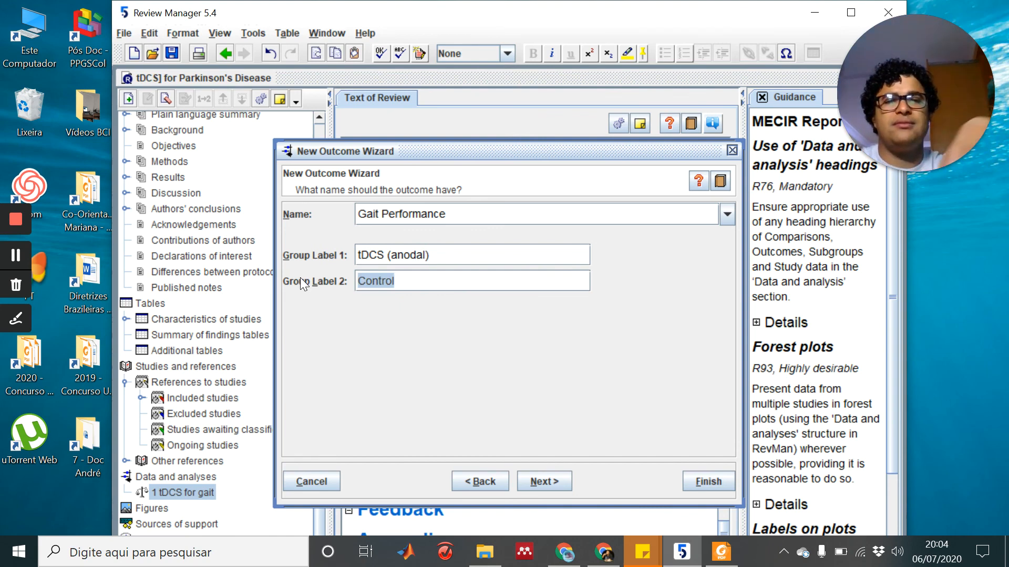